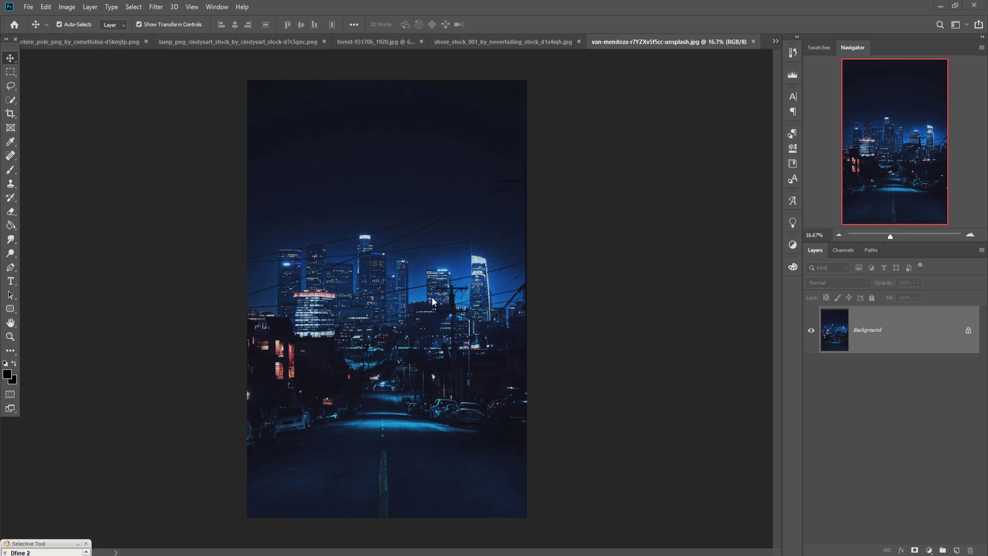
Create a new blank 3840×2160 px, 300 ppi document from the recent preset
left_click(28, 6)
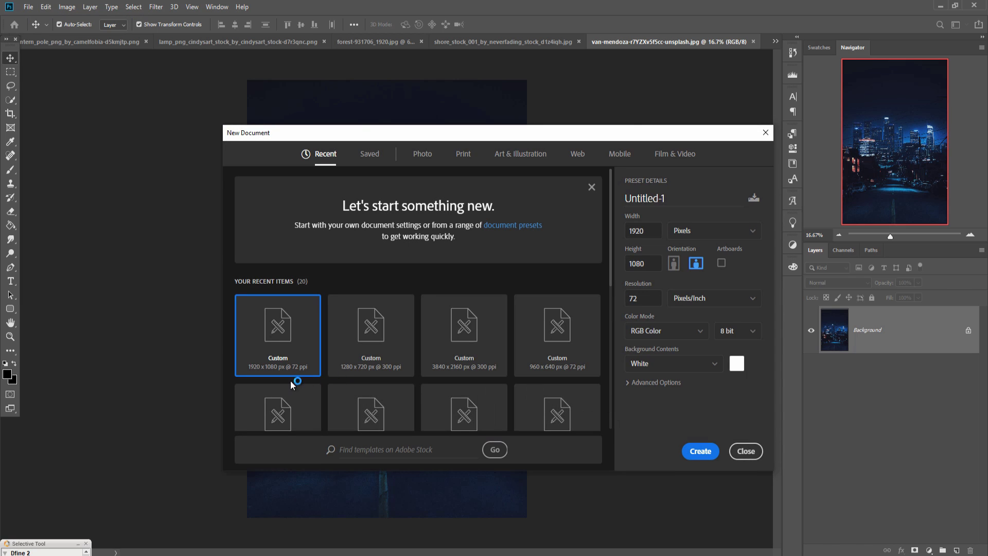
left_click(464, 335)
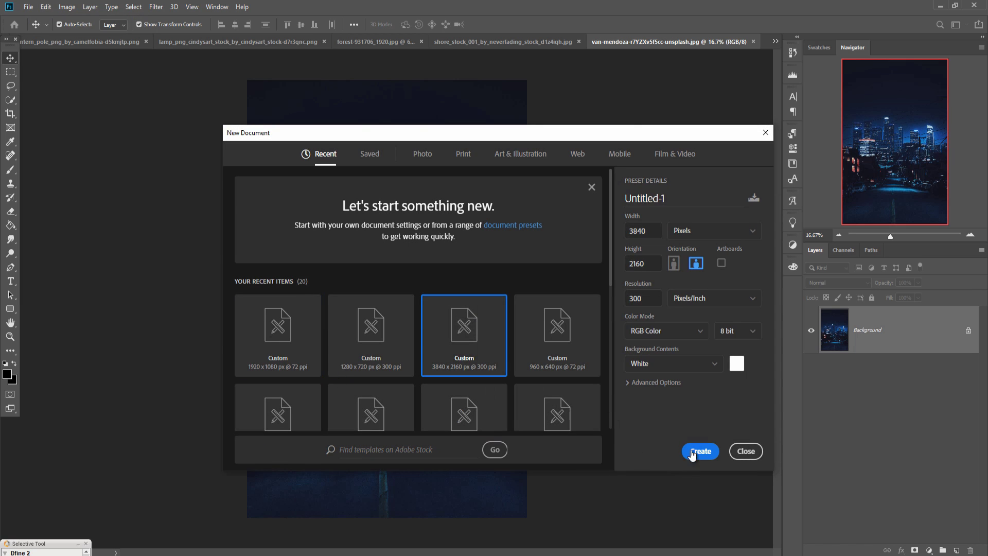
left_click(698, 451)
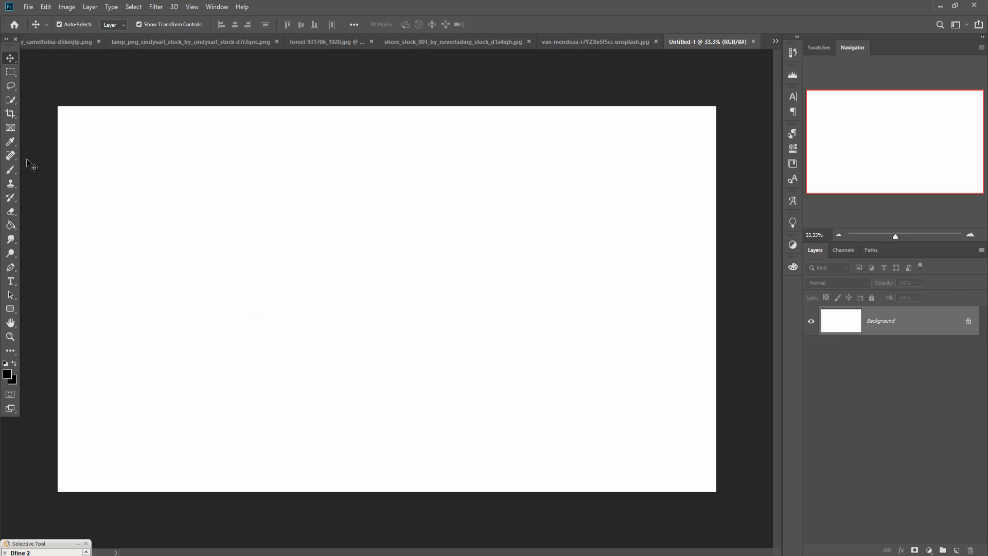
left_click(10, 115)
Crop the blank canvas in from the left edge so it becomes narrower
left_click_drag(61, 301, 124, 306)
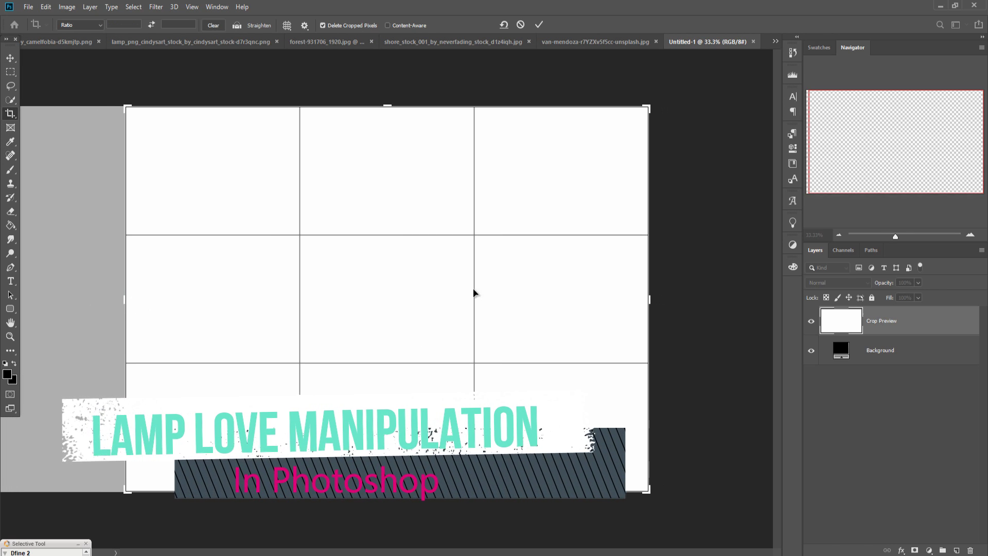
left_click(541, 23)
key("v")
left_click(775, 41)
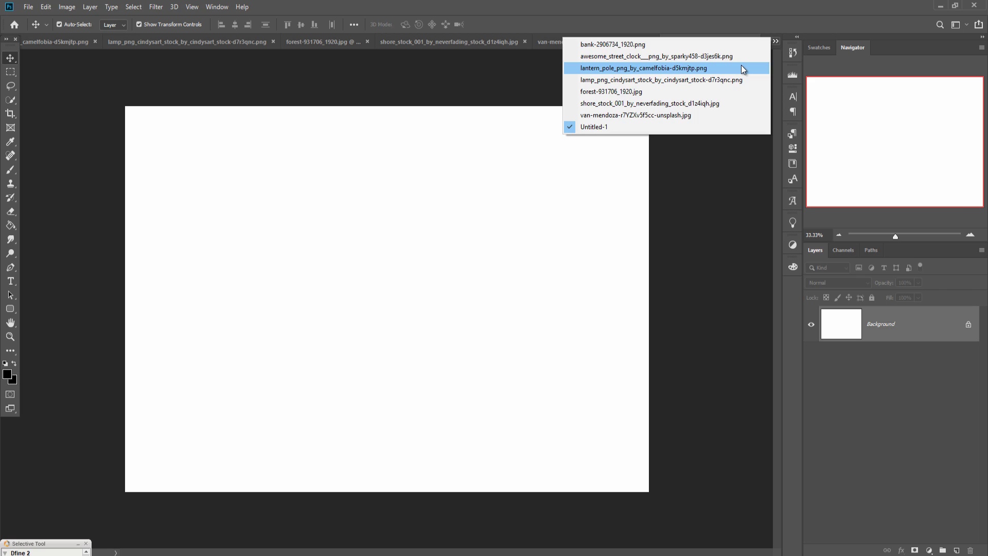
Quick-select the grassy ground in shore_stock_001 and drag it into the new canvas
left_click(650, 103)
key("m")
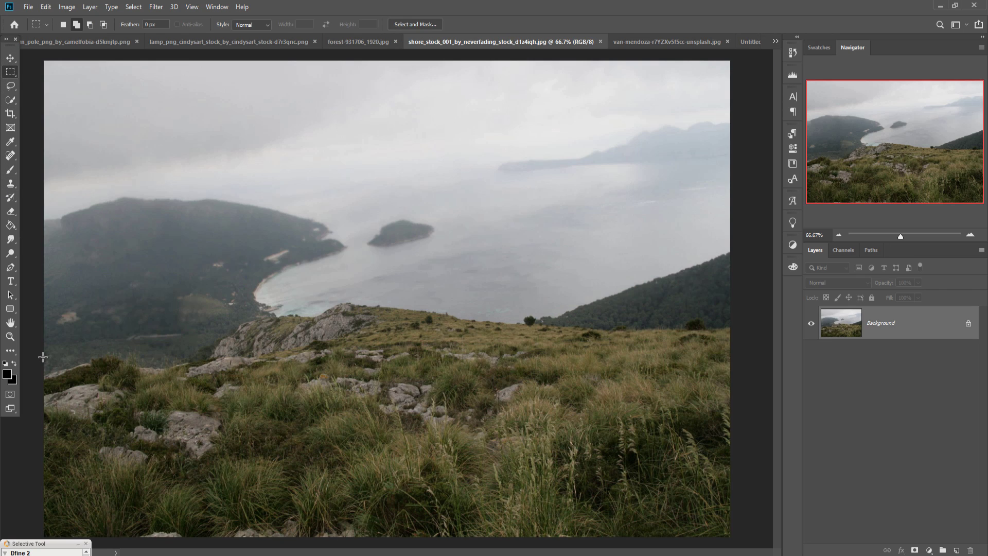
left_click(8, 101)
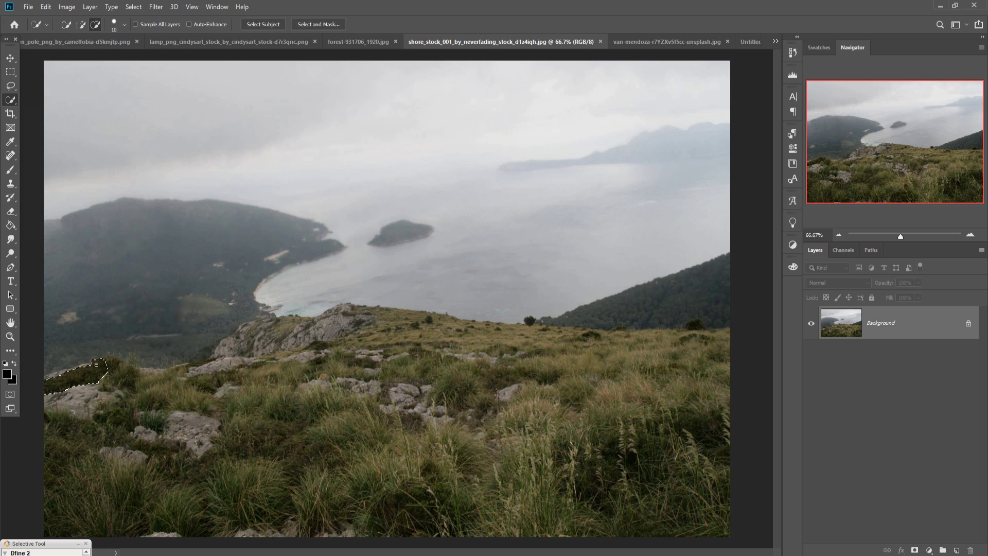
left_click_drag(518, 368, 309, 437)
key("v")
mouse_move(361, 411)
left_mouse_down()
mouse_move(777, 39)
mouse_move(360, 362)
left_mouse_up()
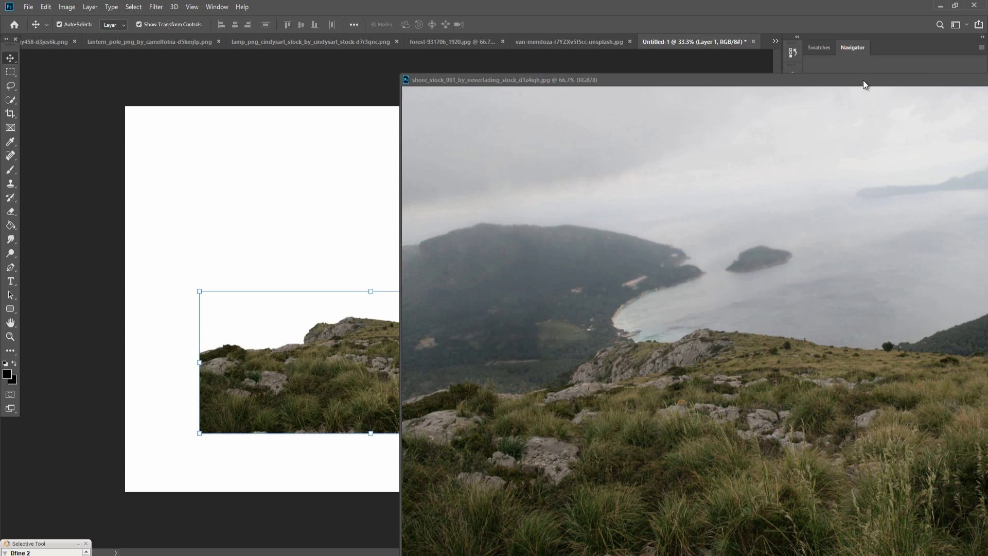
left_click_drag(552, 368, 463, 407)
Scale the ground across the canvas bottom, then bring in the van-mendoza city photo
key("ctrl+t")
left_click_drag(546, 373, 658, 326)
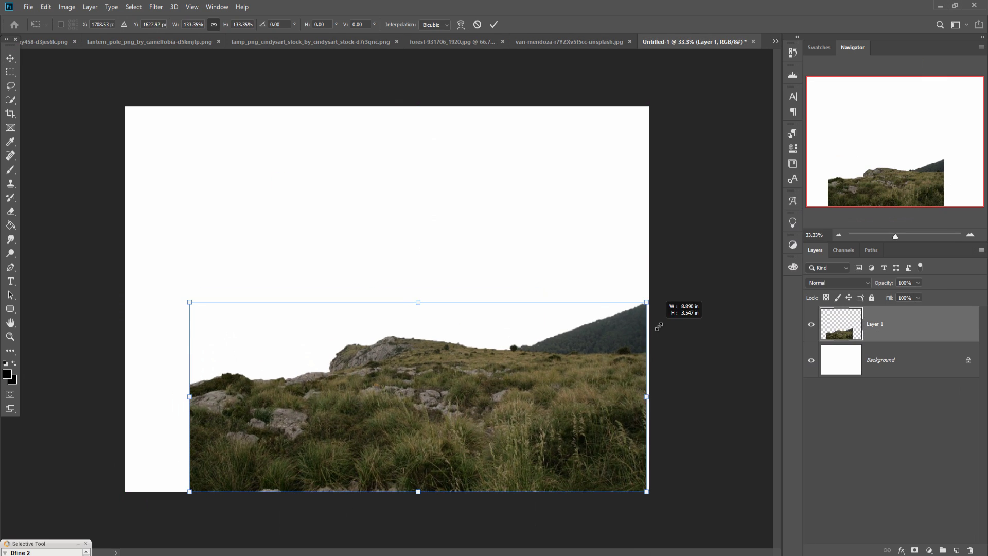
left_click_drag(190, 491, 145, 507)
left_click_drag(412, 407, 400, 392)
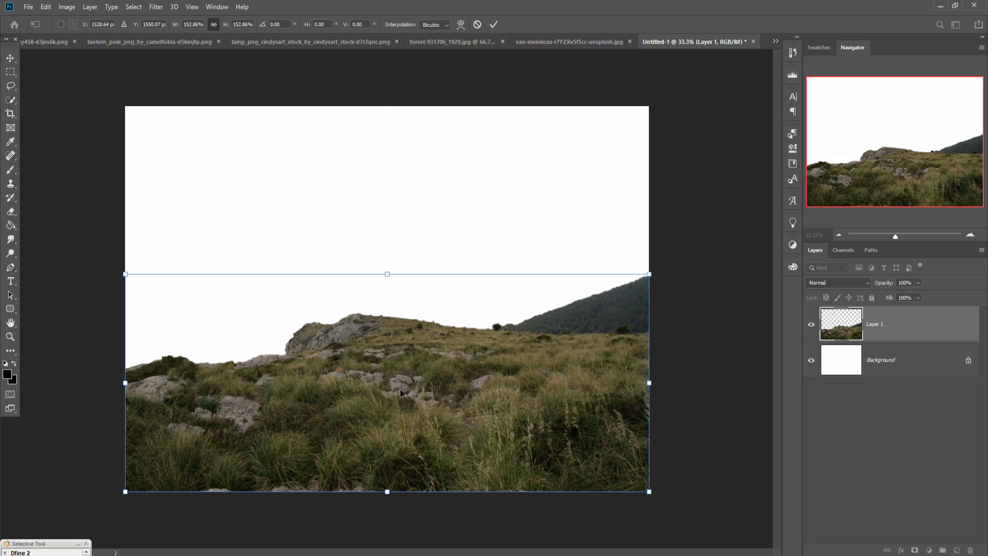
left_click_drag(390, 275, 390, 324)
left_click(494, 25)
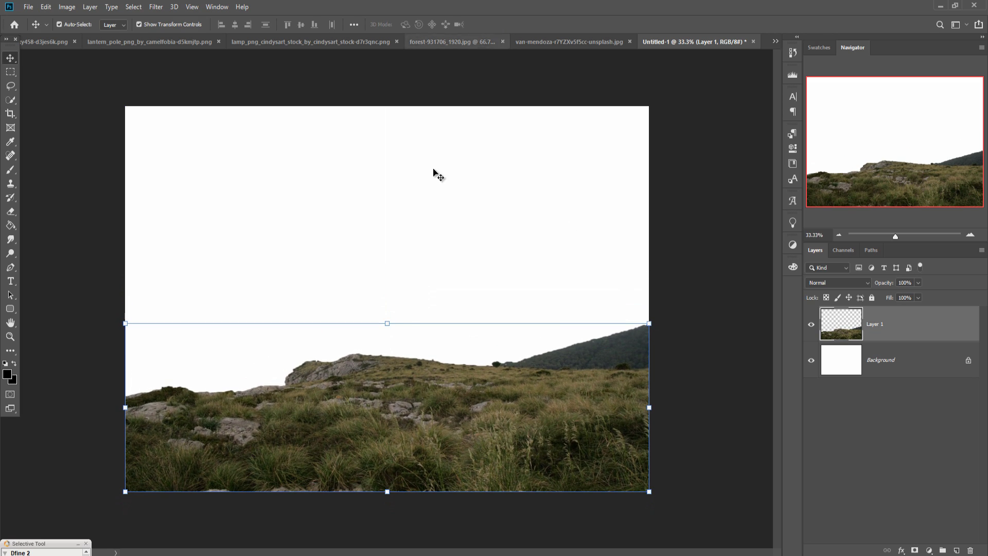
left_click(553, 42)
mouse_move(651, 45)
left_mouse_down()
mouse_move(607, 108)
mouse_move(537, 264)
mouse_move(437, 238)
left_mouse_up()
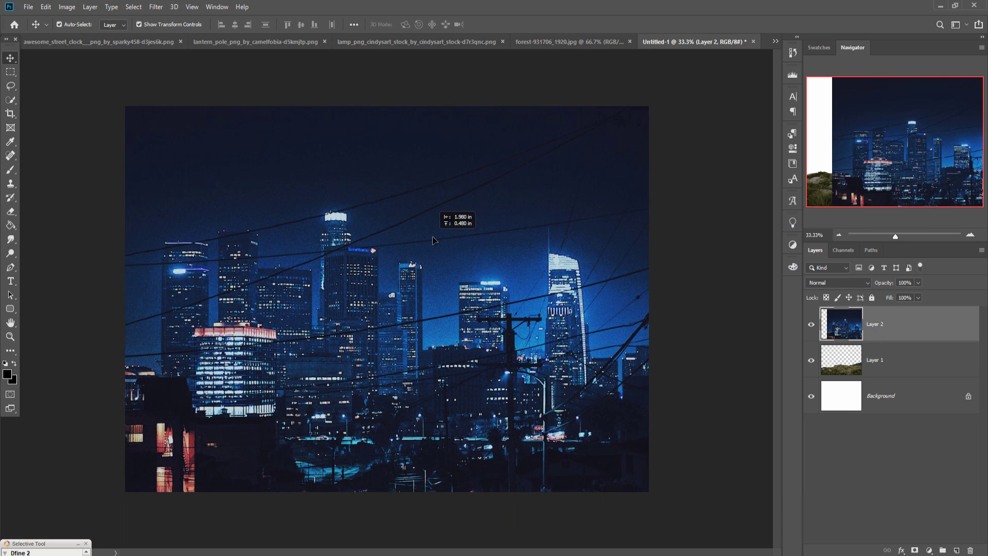
Send the city layer below the grass, duplicate it as Layer 2 copy, and hide Layer 2
key("ctrl+bracketleft")
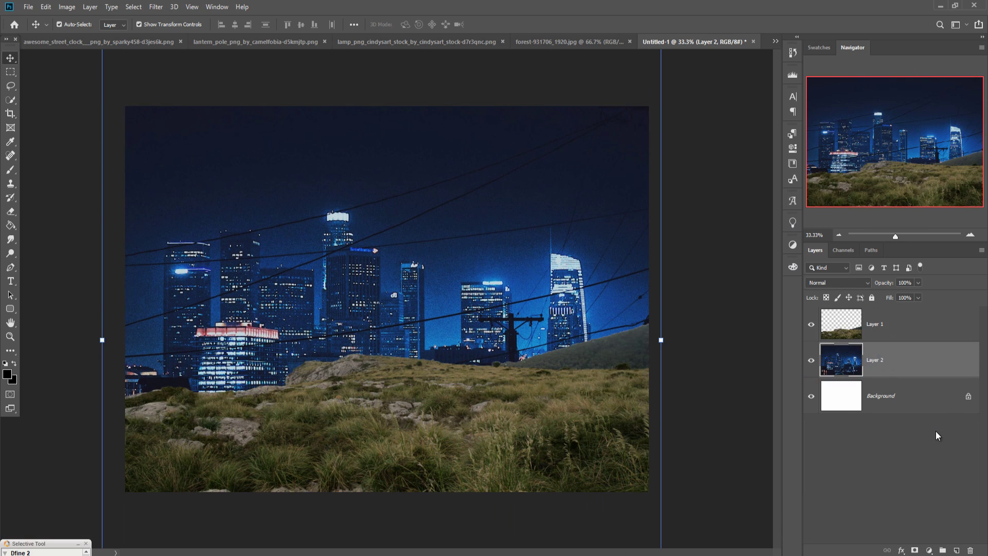
left_click(156, 7)
right_click(898, 361)
left_click(789, 162)
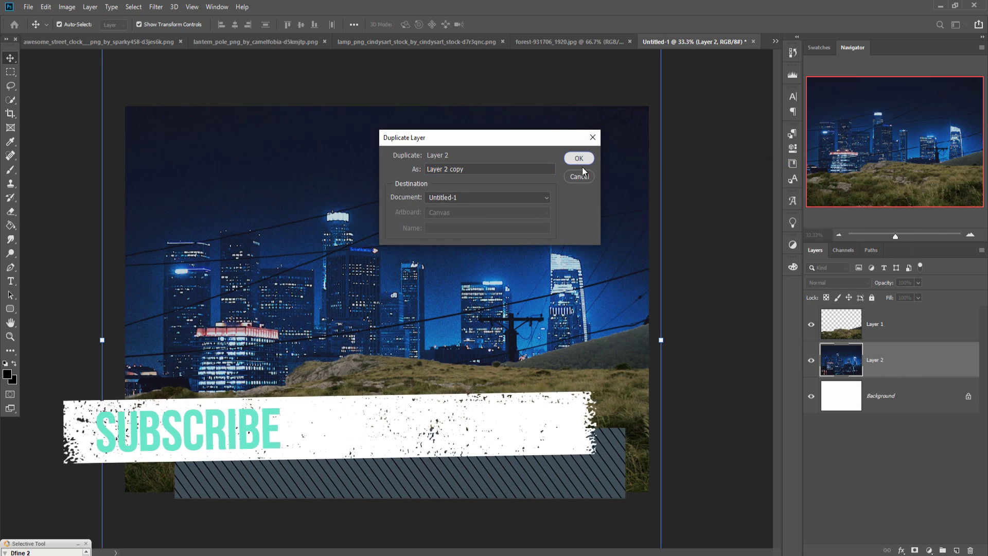
key("Return")
left_click(811, 396)
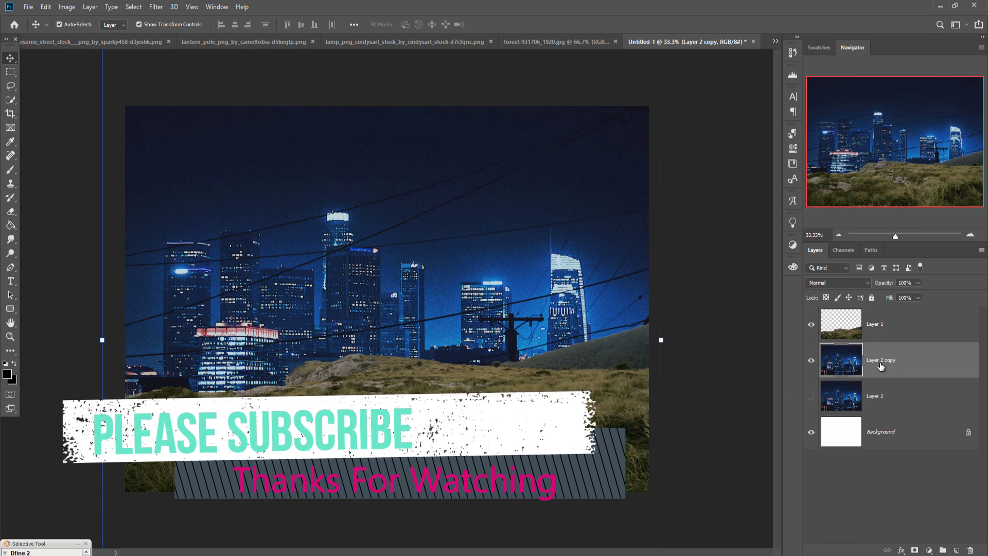
left_click(156, 6)
mouse_move(171, 138)
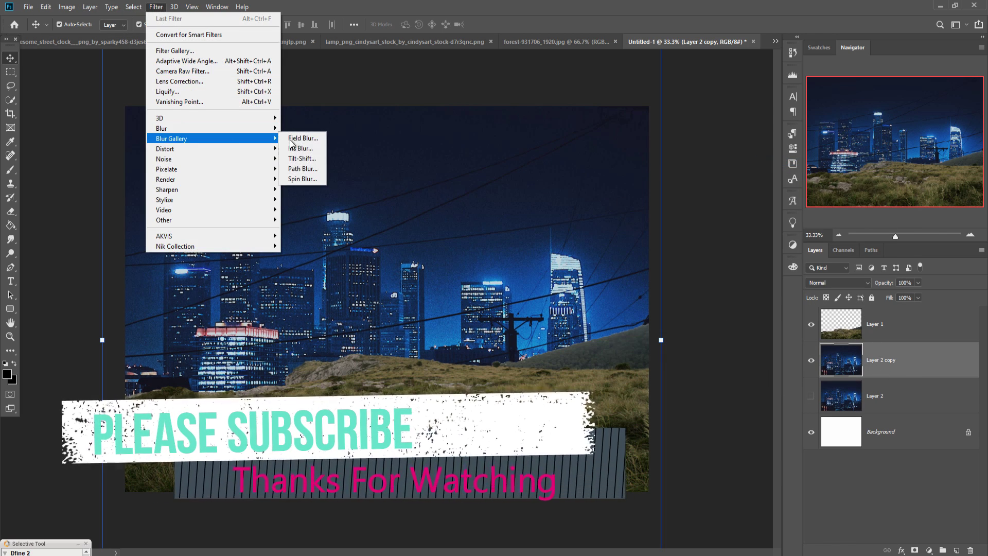
Apply a Tilt-Shift blur of 67 px with 66% Light Bokeh, focus band lowered
left_click(299, 159)
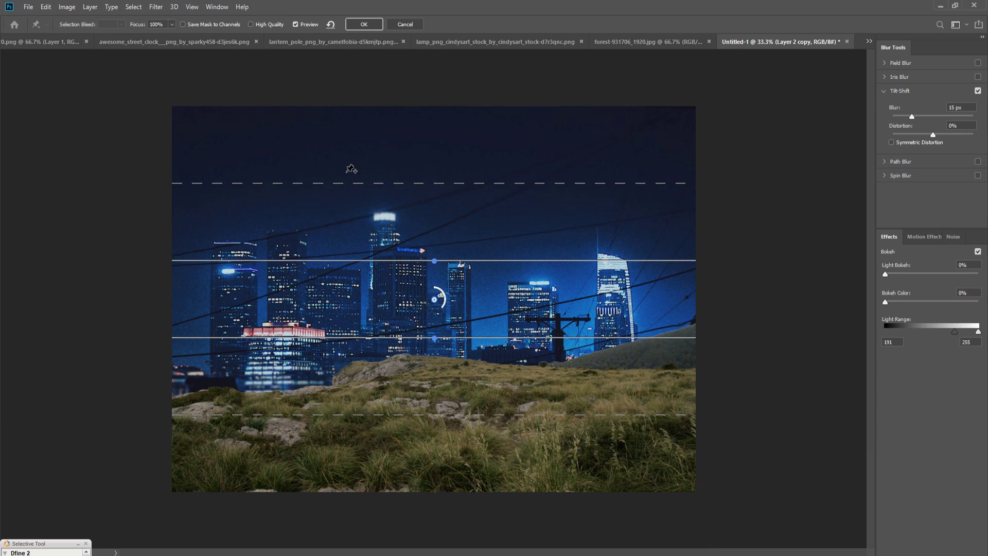
left_click_drag(443, 297, 445, 327)
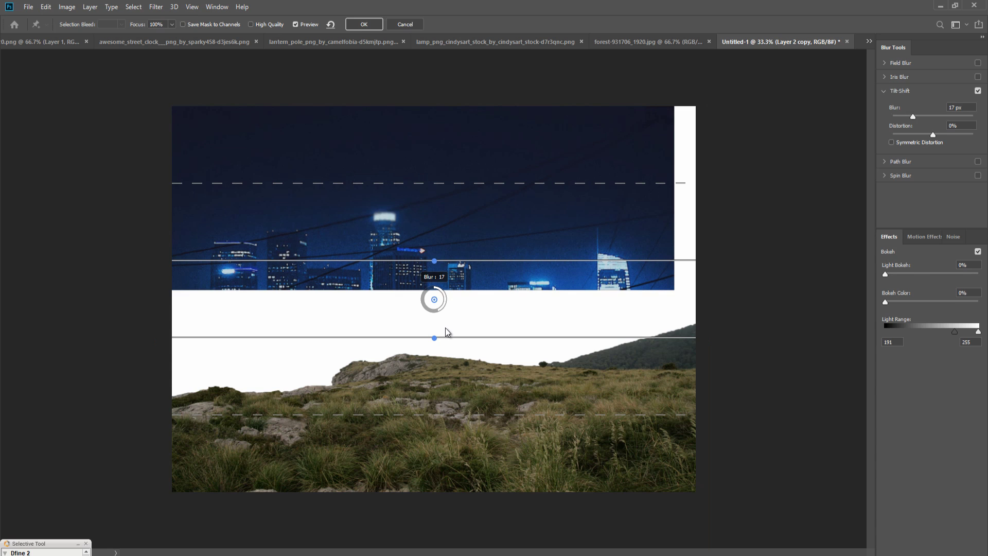
left_click_drag(434, 299, 434, 386)
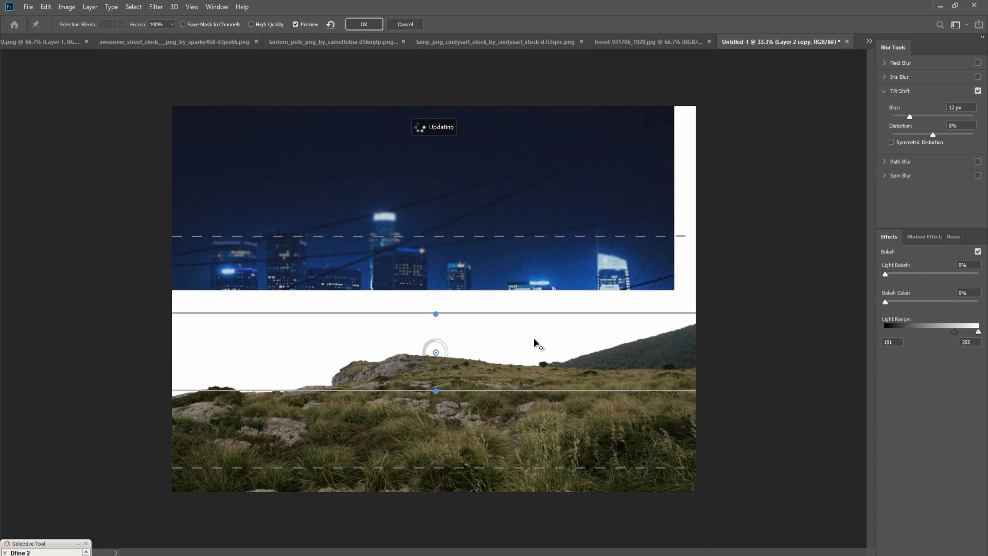
left_click_drag(531, 381, 526, 453)
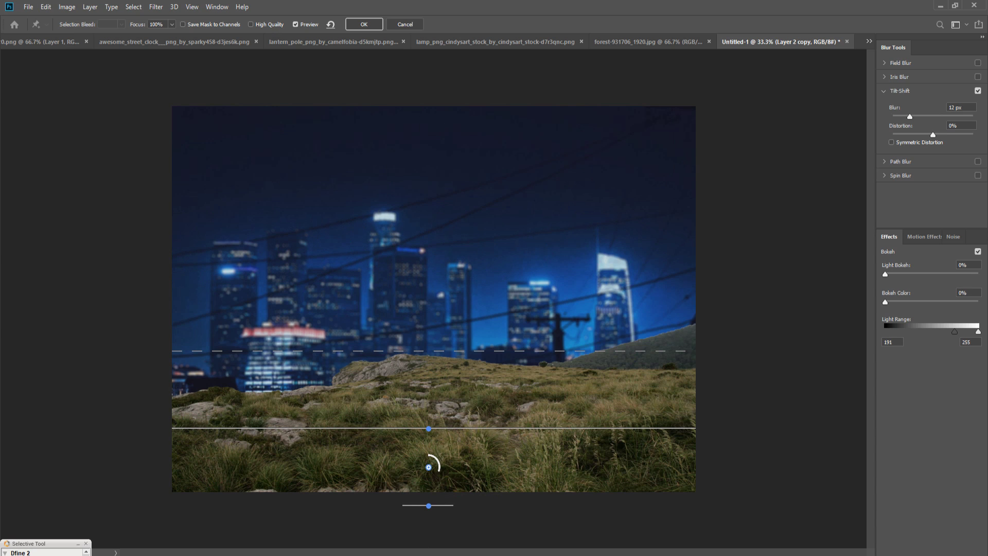
left_click_drag(910, 117, 933, 115)
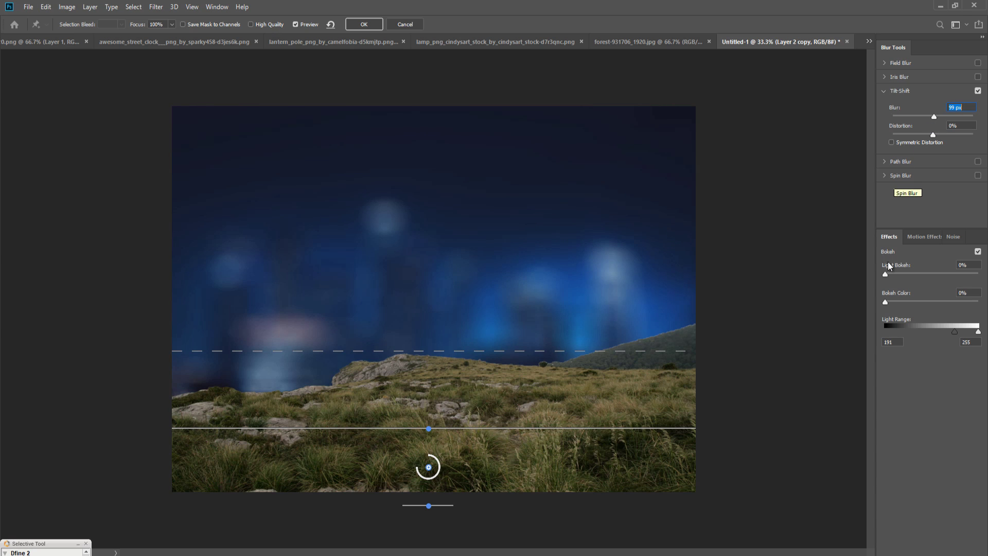
left_click_drag(885, 274, 947, 273)
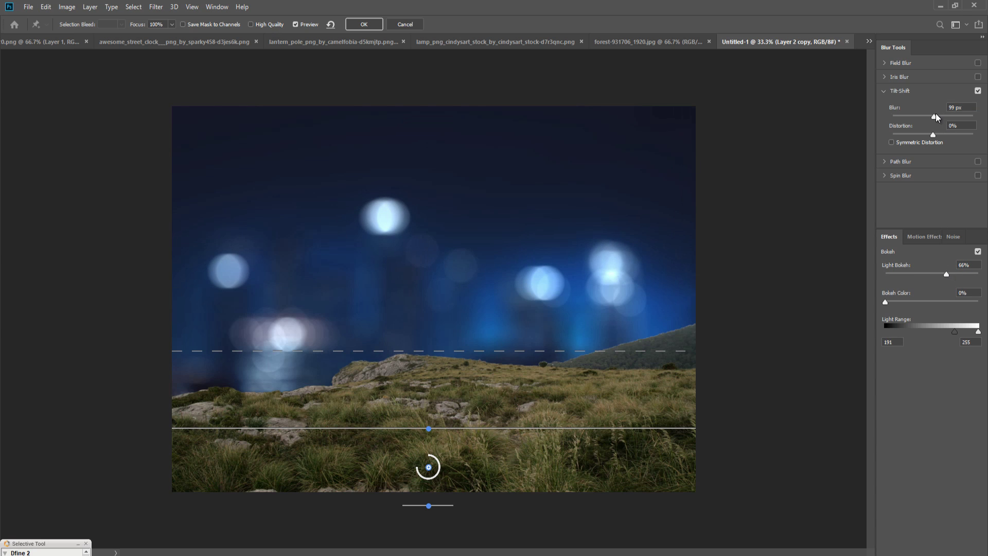
left_click_drag(935, 117, 929, 116)
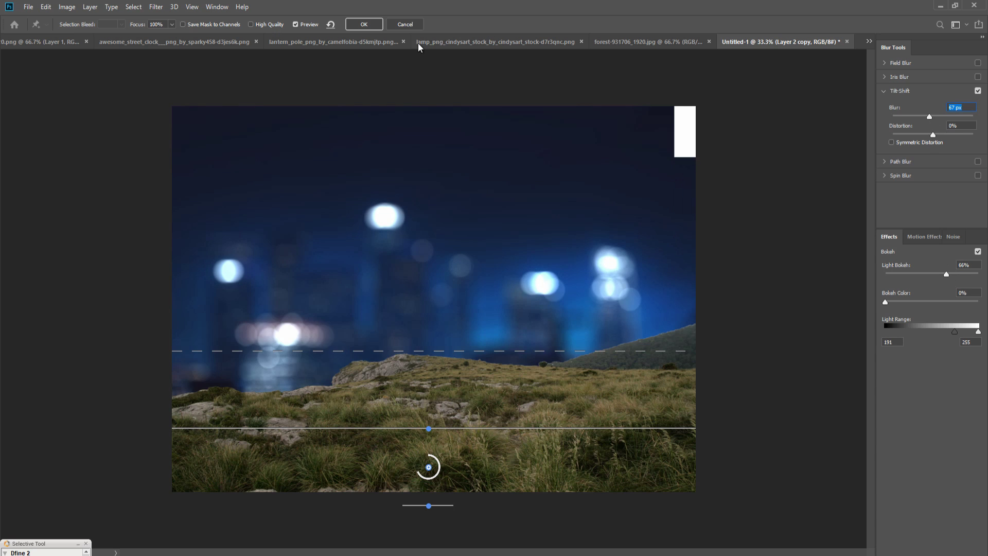
left_click(367, 24)
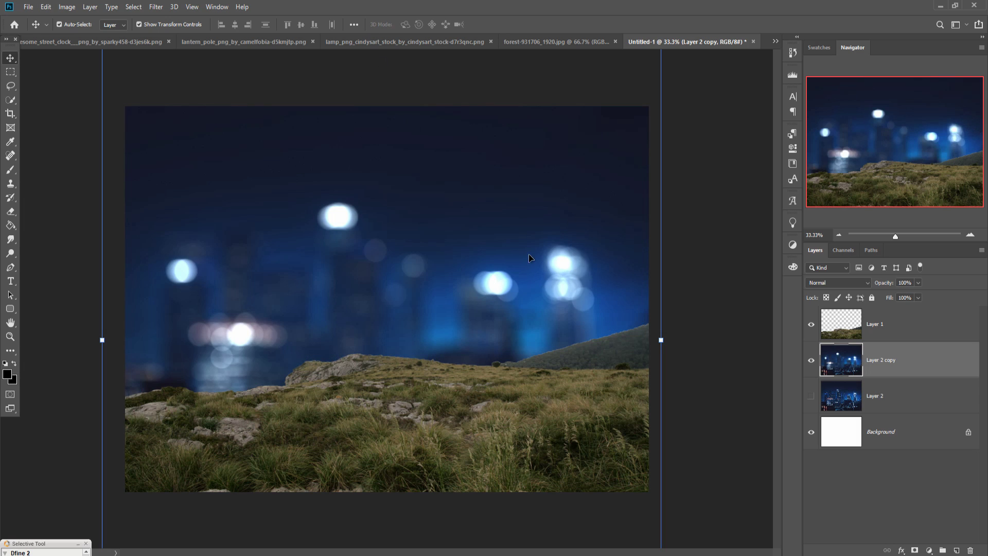
left_click(913, 329)
Add a Color Balance layer clipped to the grass with midtones Cyan-Red −25, Yellow-Blue +77
left_click(929, 550)
left_click(921, 460)
left_click(703, 367)
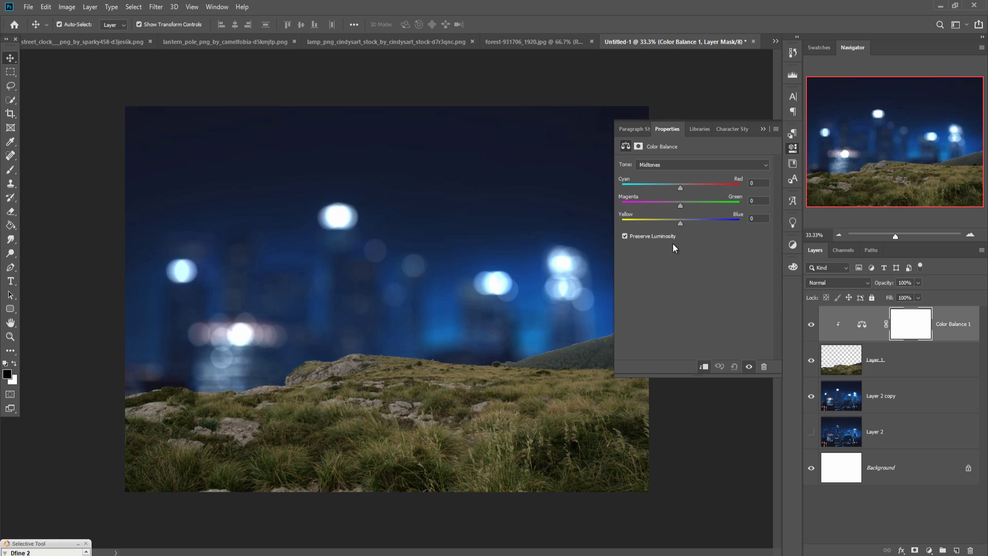
left_click_drag(687, 225, 720, 222)
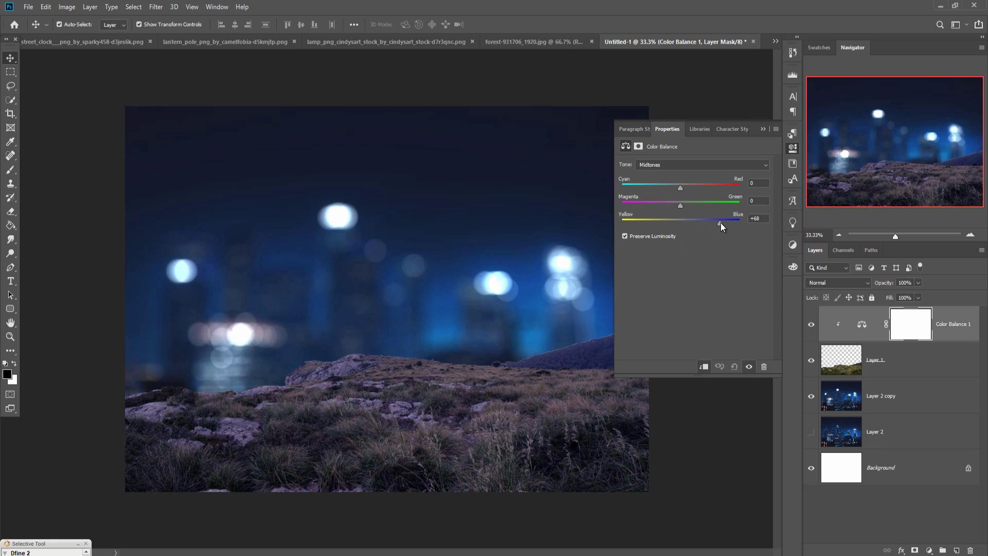
left_click_drag(679, 188, 672, 187)
left_click(762, 128)
Mask the grass layer and paint out the right-side hillside with a 250 px black brush
left_click(906, 365)
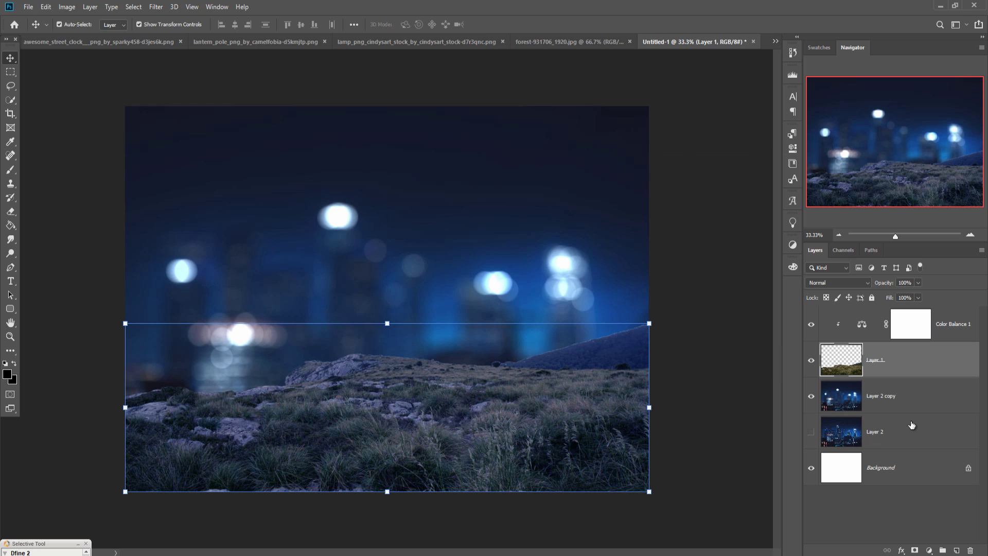
left_click(915, 549)
left_click(10, 169)
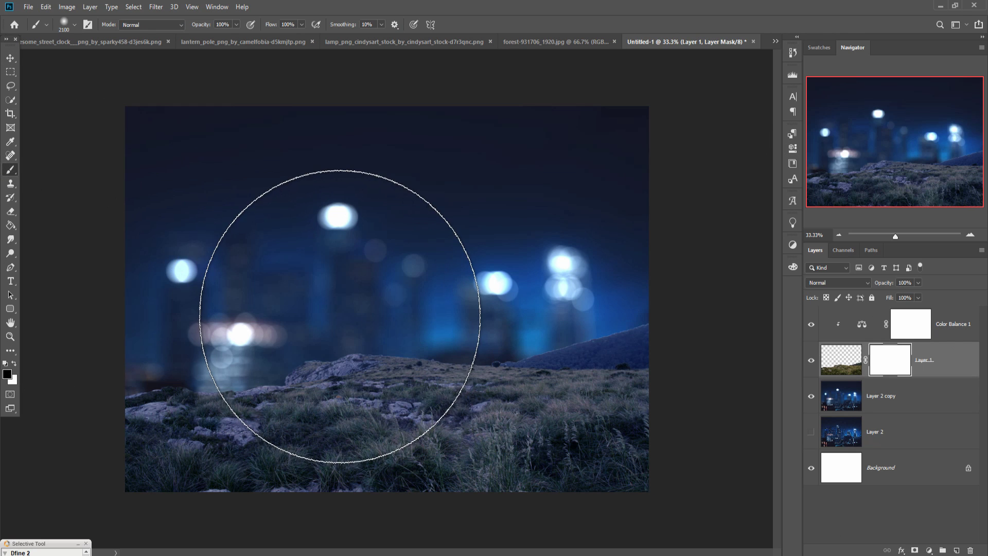
key("bracketleft")
key("bracketleft")
key("bracketleft")
key("bracketleft")
key("bracketleft")
key("bracketleft")
key("bracketleft")
key("bracketleft")
key("bracketleft")
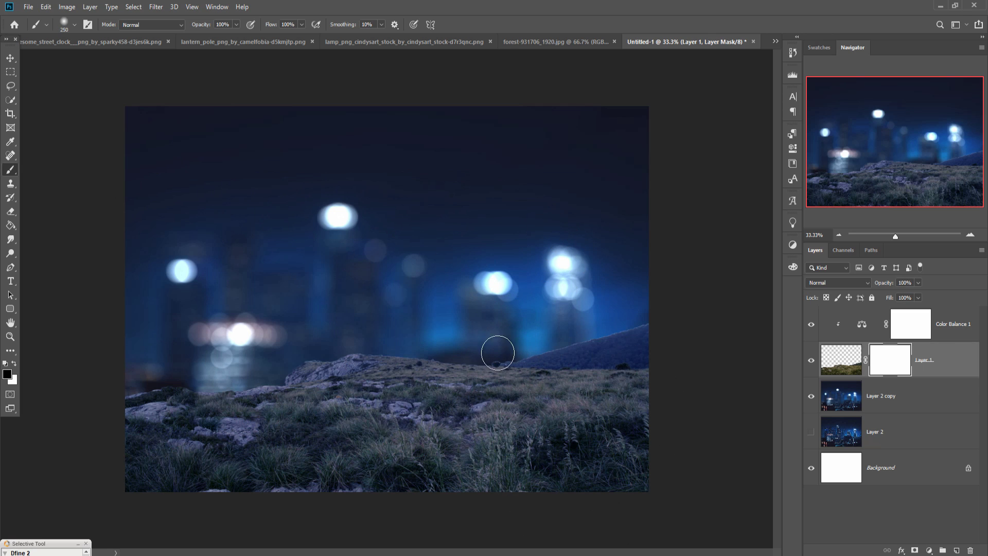
left_click_drag(525, 341, 517, 338)
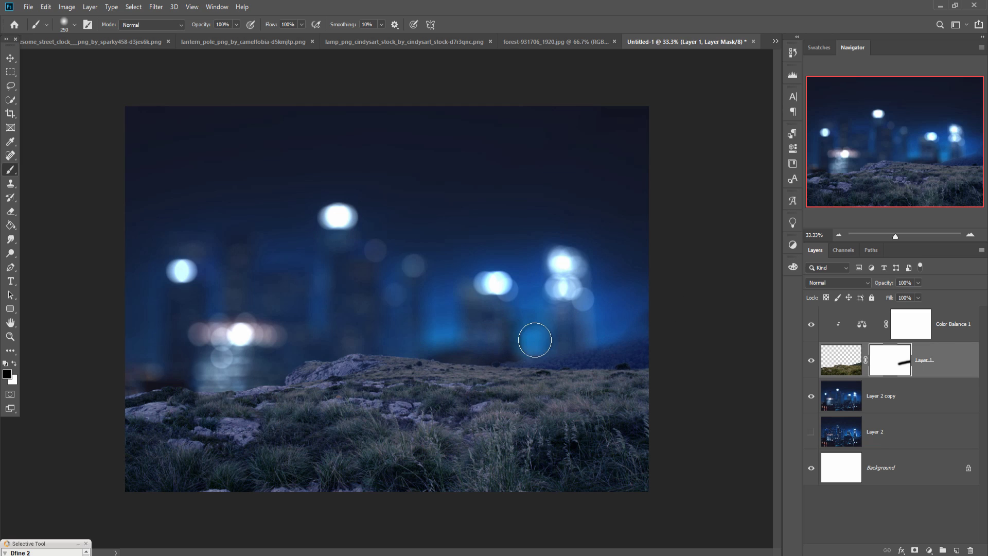
left_click(508, 348)
left_click_drag(522, 329, 674, 335)
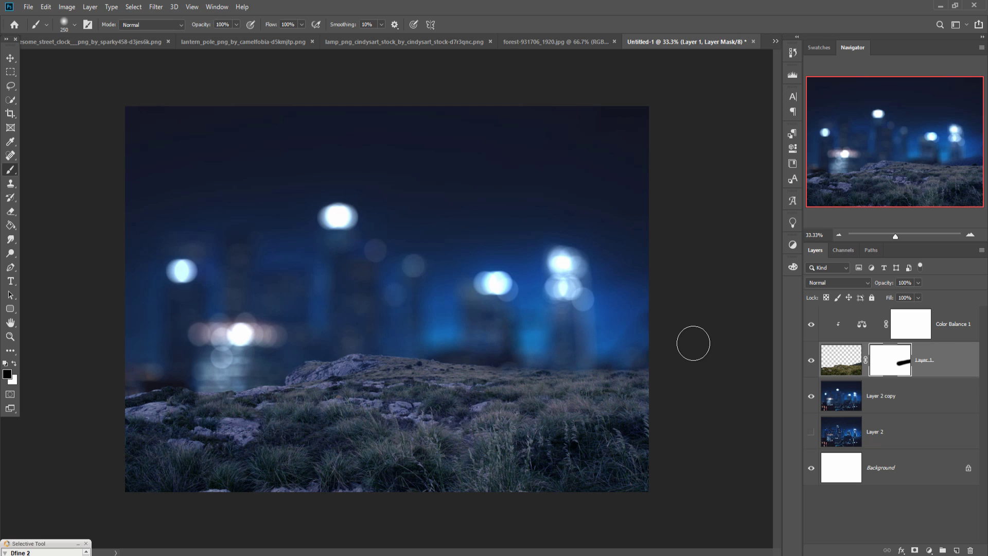
left_click(8, 60)
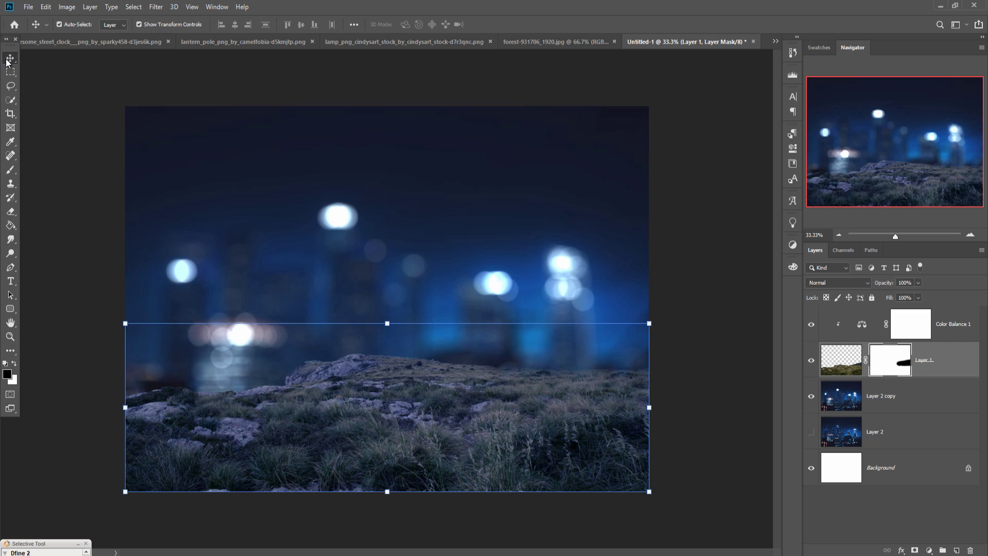
left_click(774, 41)
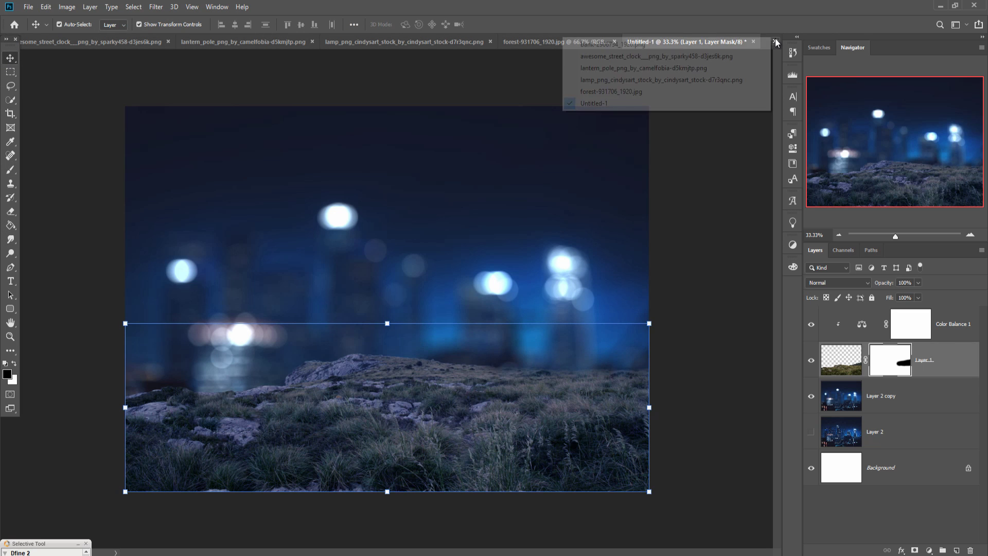
Drag the bench into the composite above Color Balance 1 and release its clipping mask
left_click(764, 45)
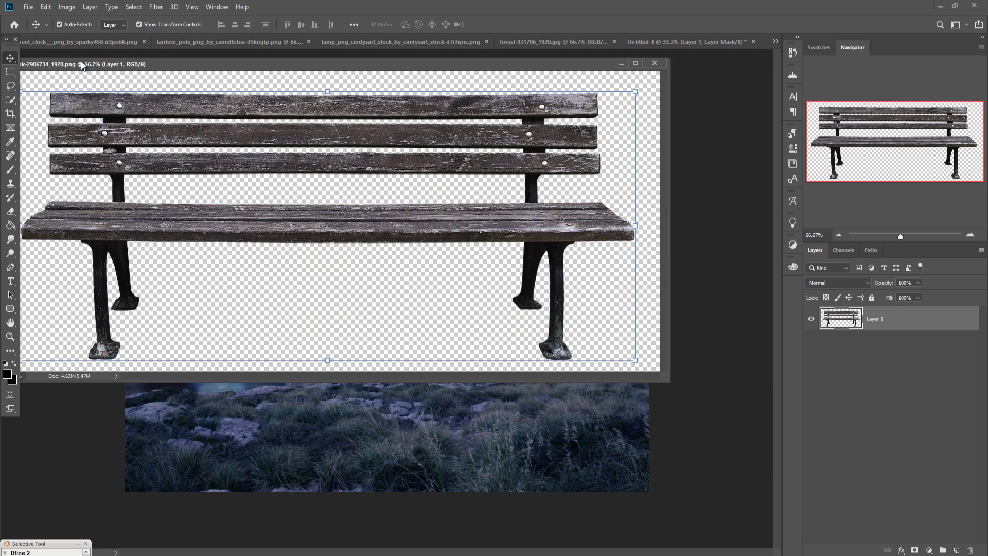
left_click_drag(81, 44, 502, 127)
left_click_drag(628, 250, 363, 330)
left_click_drag(703, 220, 325, 308)
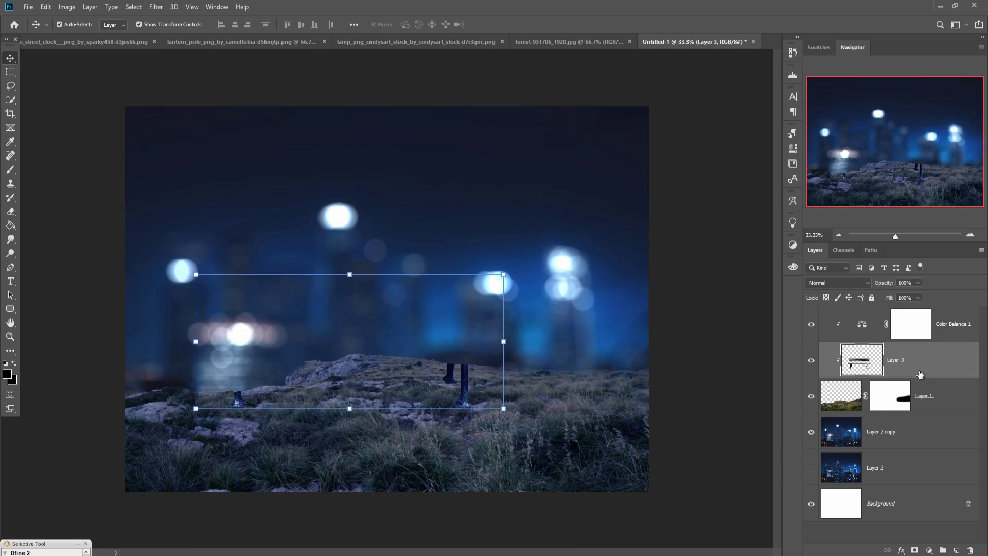
left_click_drag(915, 355, 915, 325)
right_click(916, 327)
left_click(828, 310)
Position the bench on the grass and scale it to about 105%
mouse_move(409, 310)
left_mouse_down()
mouse_move(431, 359)
mouse_move(433, 344)
left_mouse_up()
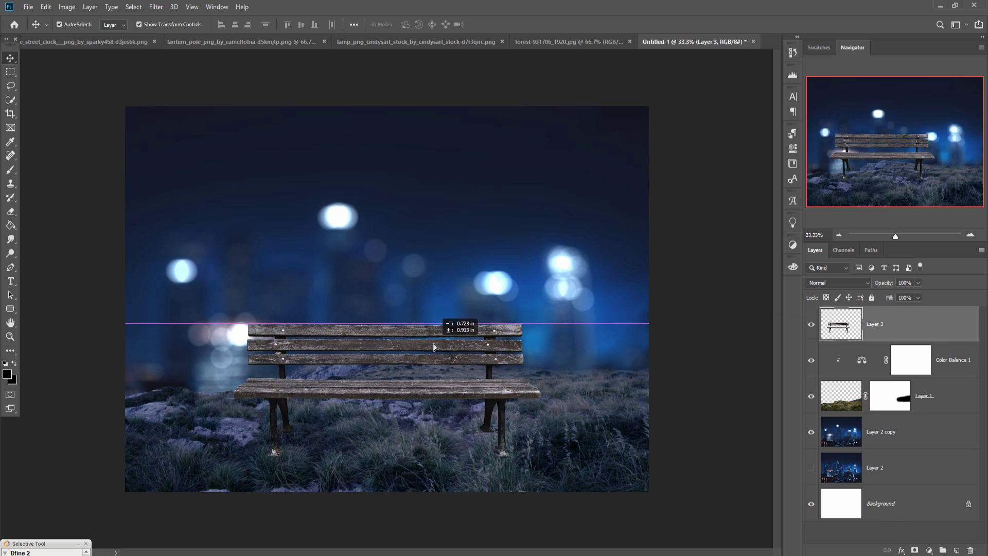
left_click(541, 323)
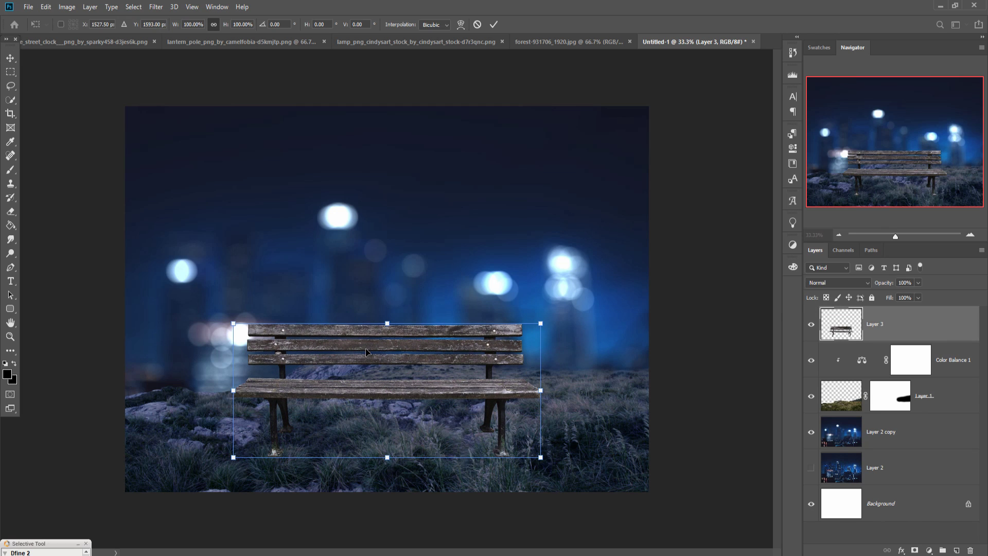
left_click_drag(388, 323, 391, 317)
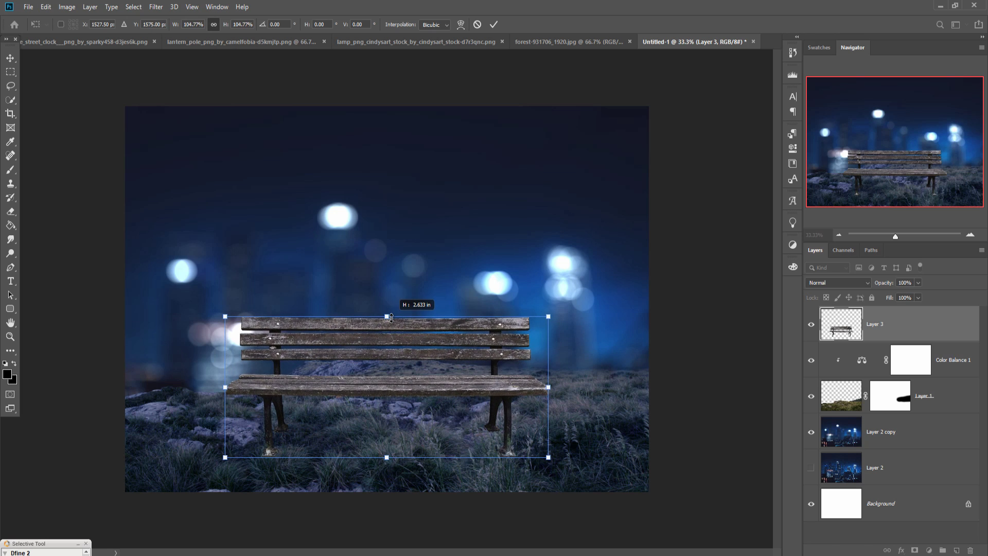
left_click(494, 24)
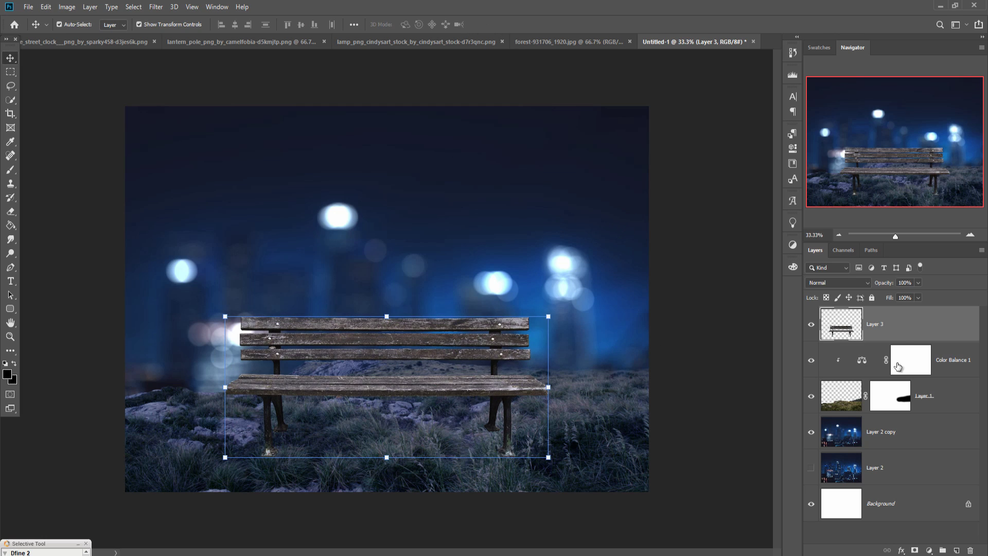
Mask the bench and paint out the bottoms of its legs into the grass
left_click(913, 550)
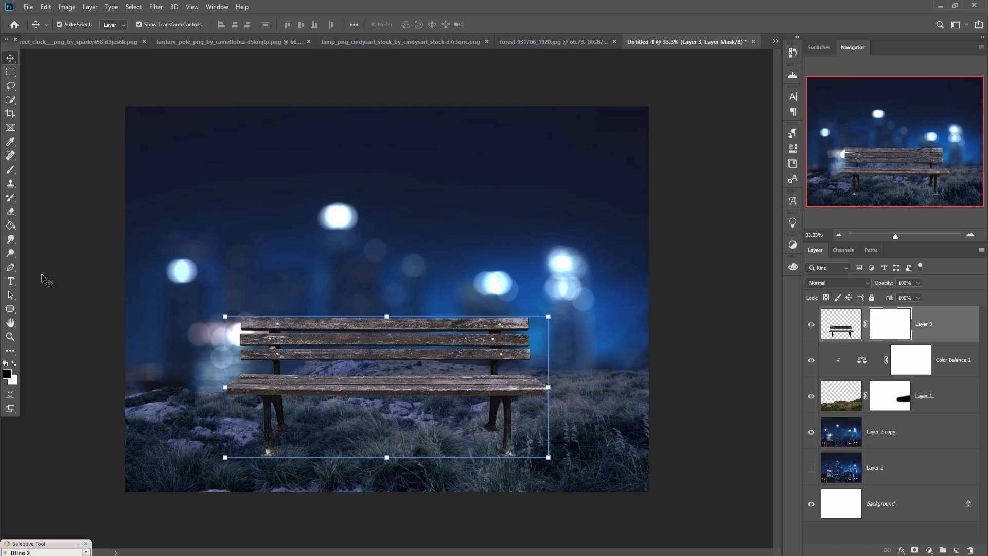
left_click(9, 170)
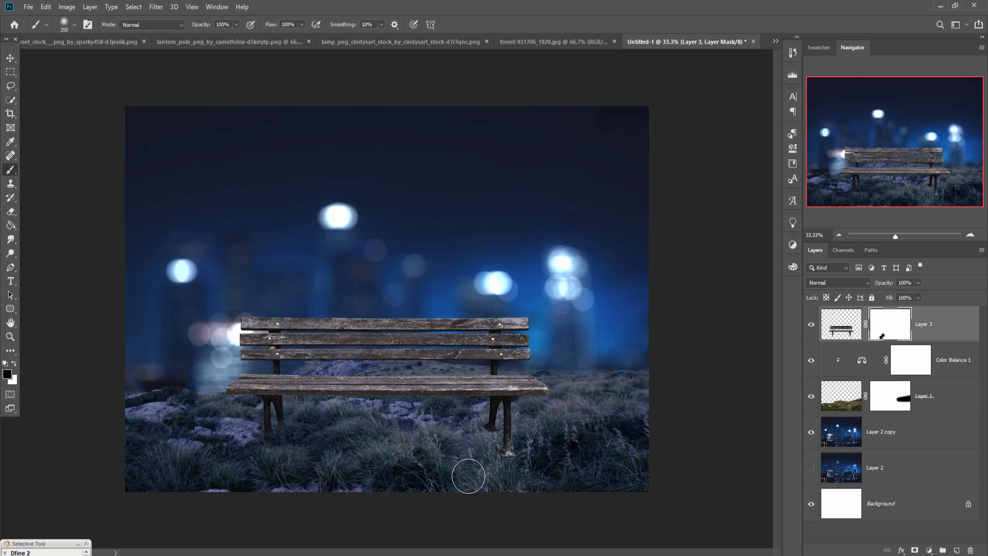
left_click_drag(484, 456, 483, 447)
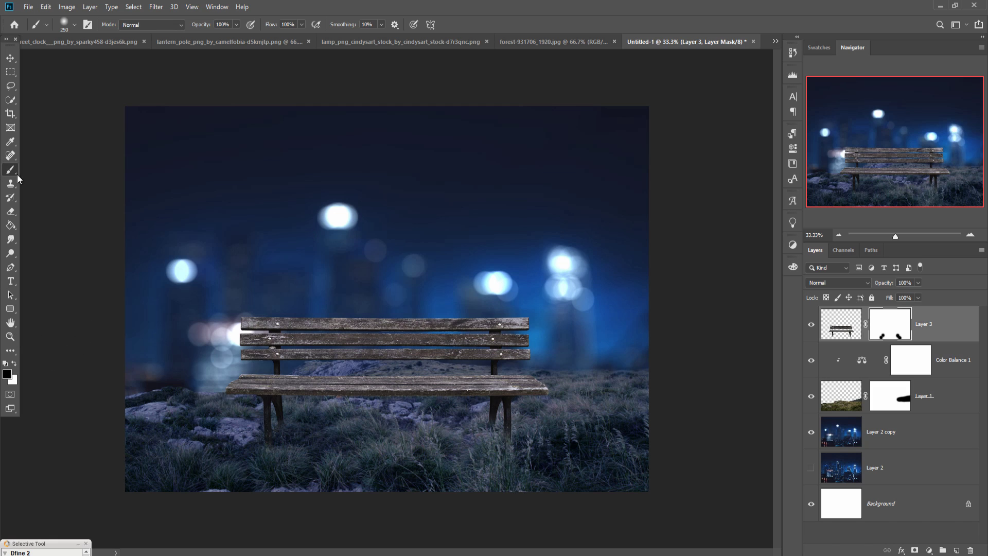
left_click(11, 60)
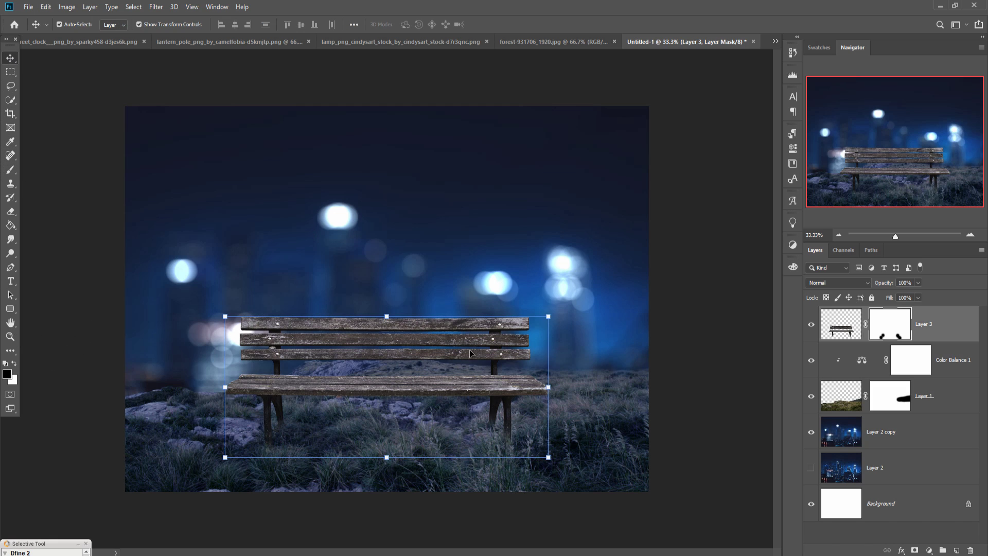
Darken the bench with a Curves layer clipped to it, midpoint pulled down
left_click(929, 550)
left_click(934, 416)
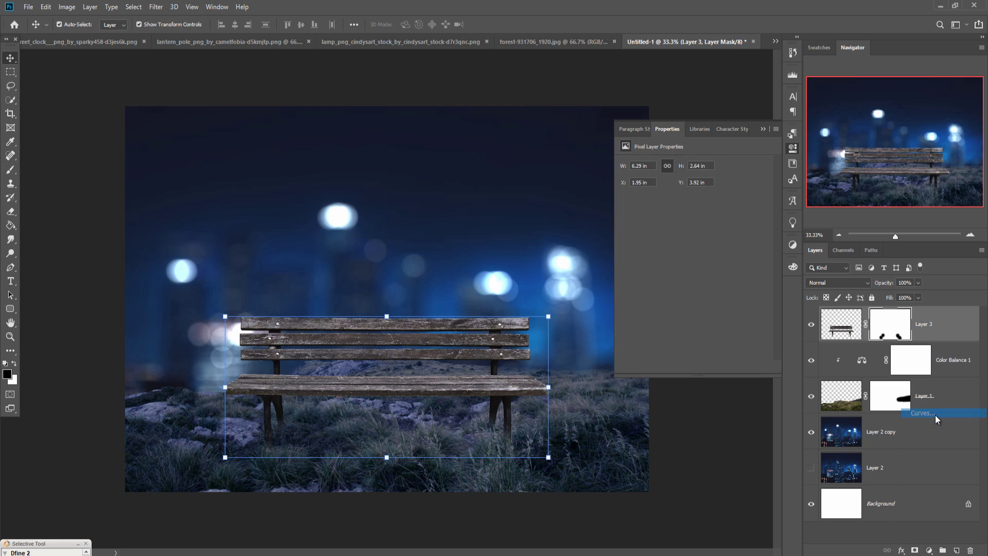
left_click_drag(704, 252, 709, 255)
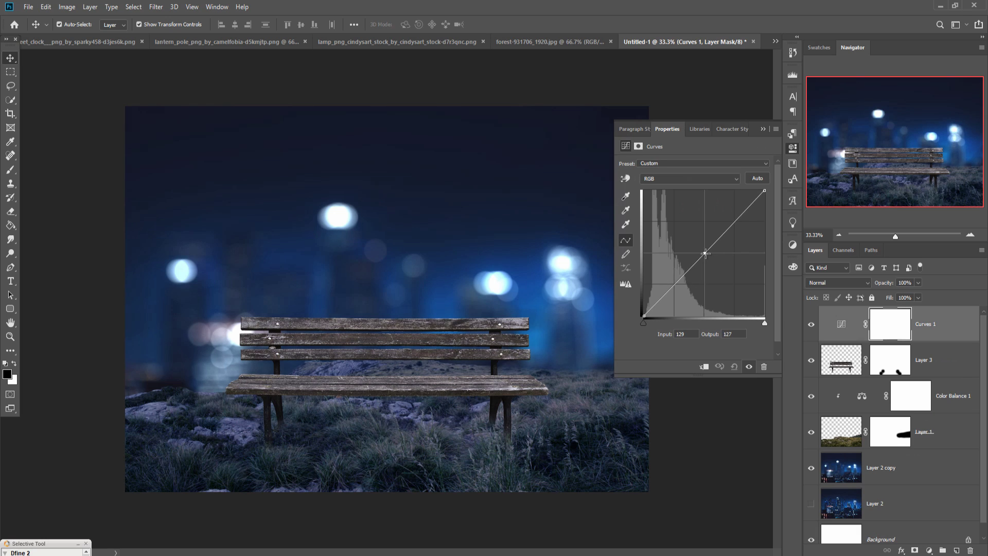
left_click(703, 366)
left_click_drag(711, 258, 715, 258)
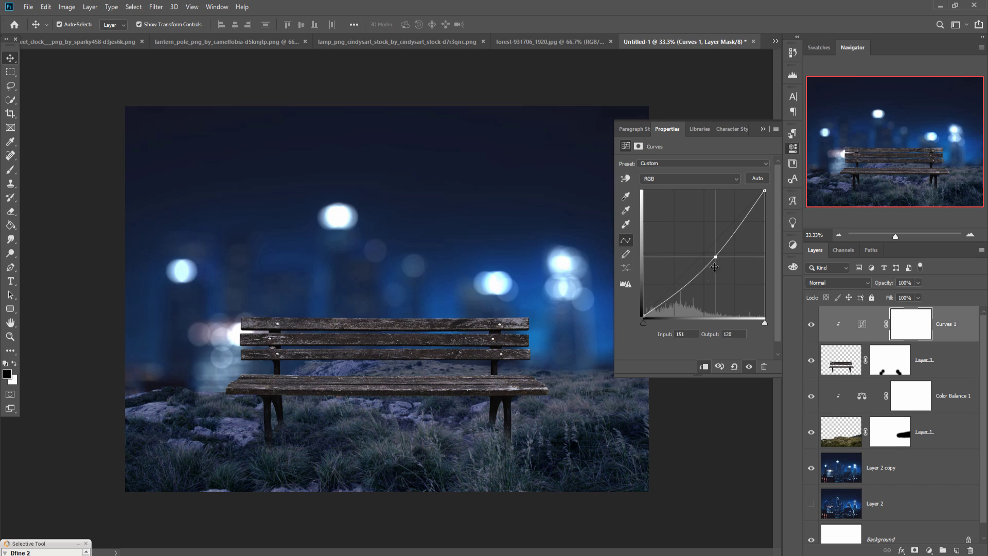
left_click(764, 130)
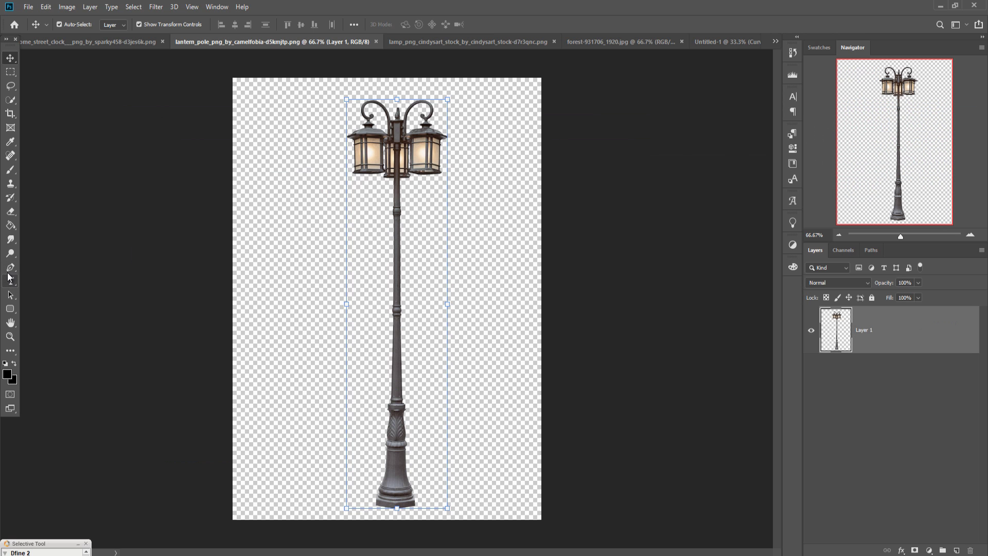
Trace a pen path up the pole's edge and around the three-lantern head
left_click(10, 270)
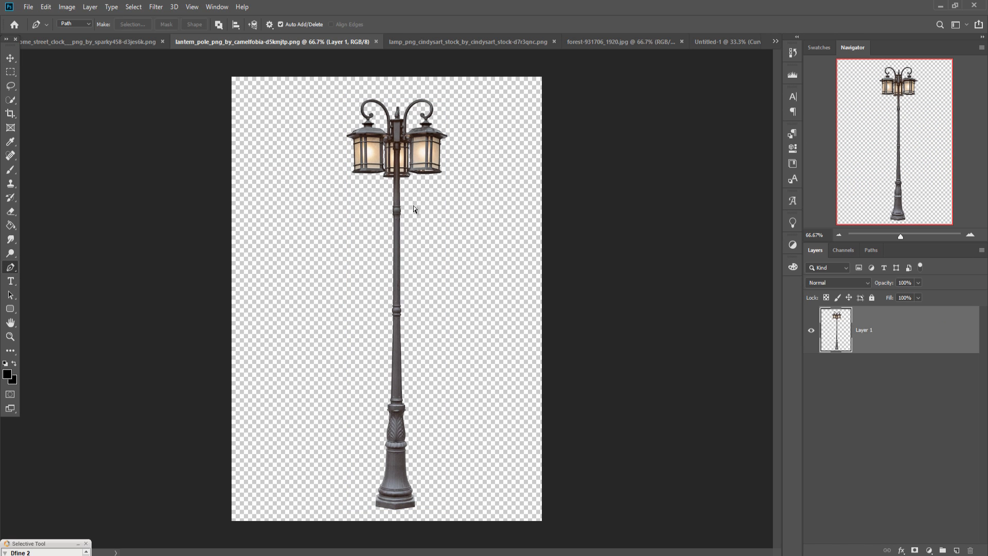
key("ctrl+plus")
key("ctrl+plus")
key("ctrl+plus")
key("ctrl+plus")
left_click_drag(414, 211, 455, 262)
scroll(455, 262, "up", 3)
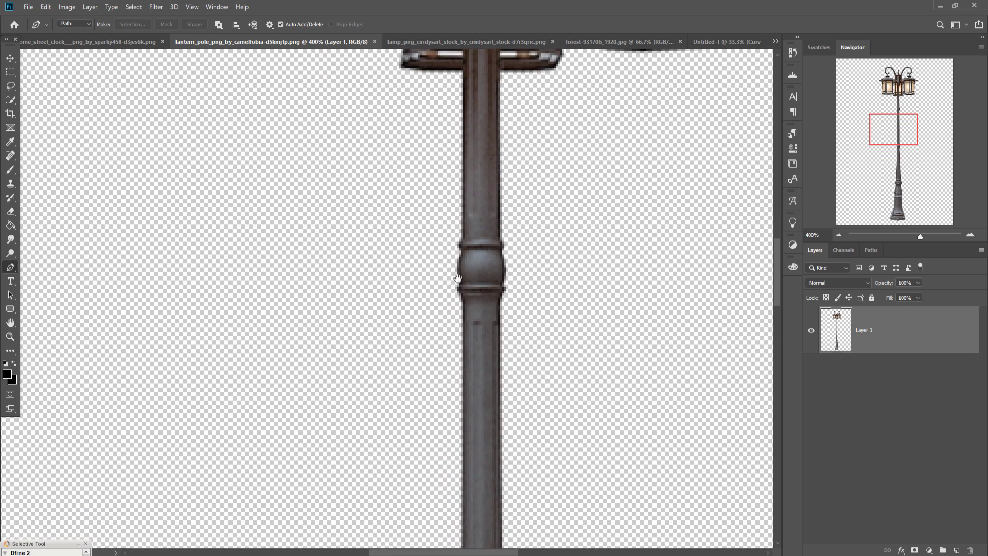
scroll(463, 334, "up", 5)
scroll(469, 402, "up", 2)
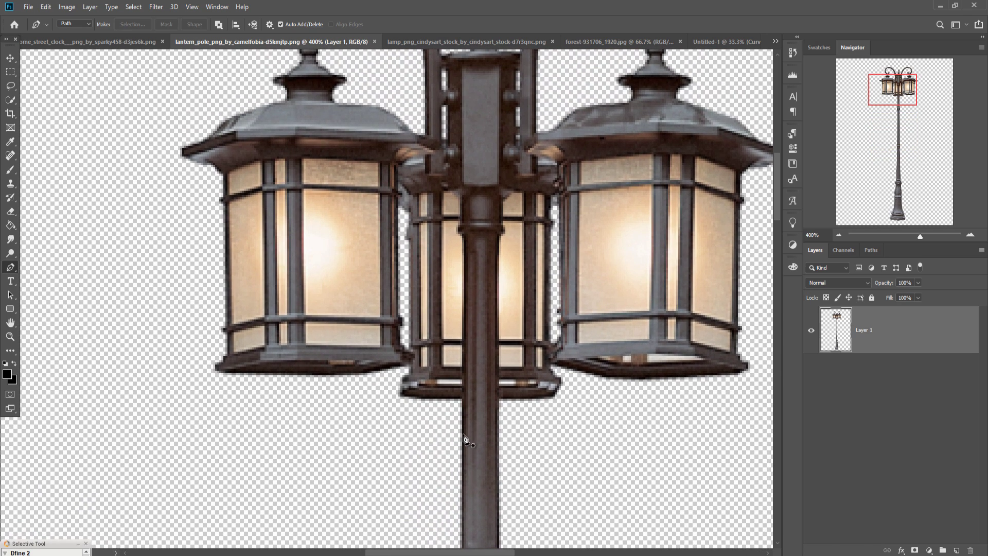
left_click(463, 440)
left_click(463, 235)
left_click(454, 193)
scroll(463, 206, "up", 4)
left_click(472, 268)
left_click(488, 263)
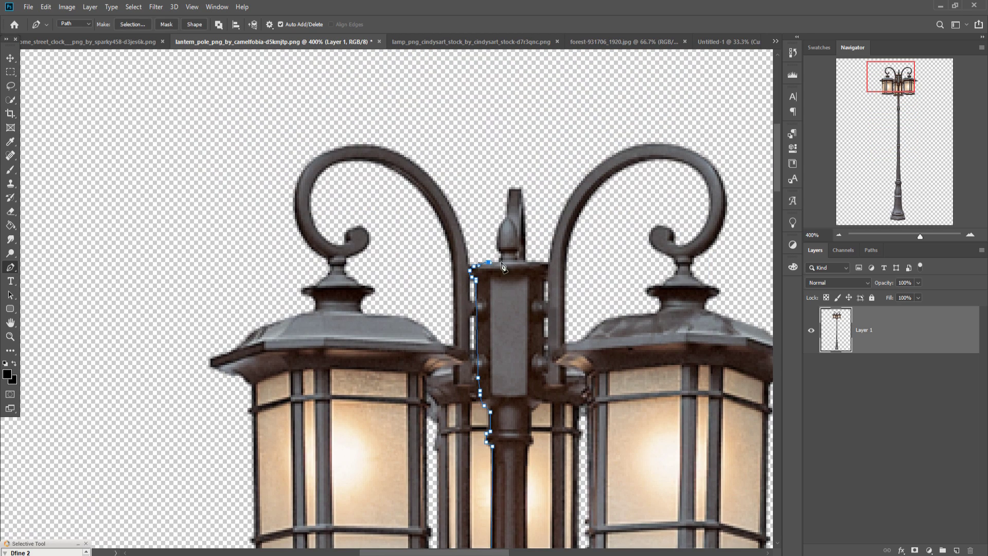
key("ctrl+0")
Convert the path to a selection, delete the lanterns, and deselect
right_click(459, 138)
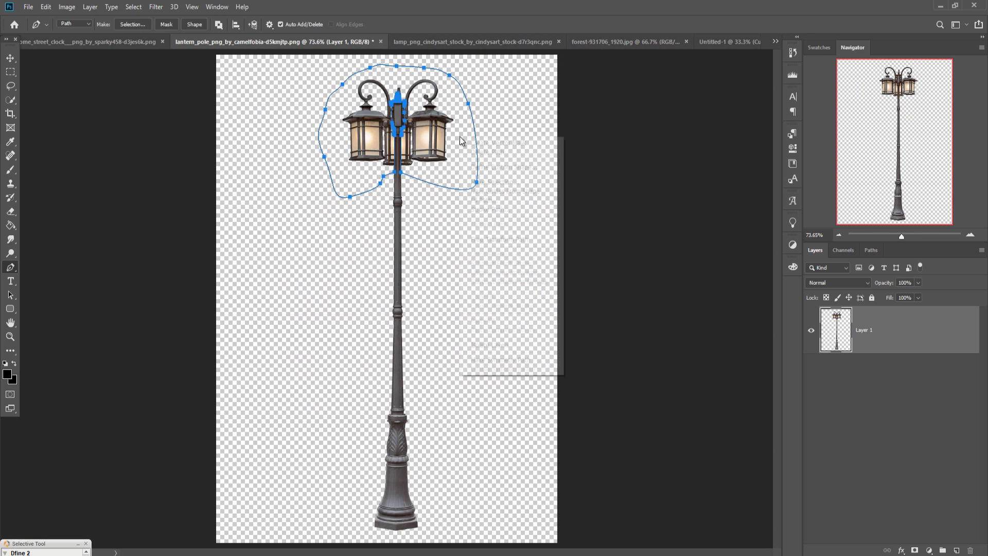
left_click(493, 182)
left_click(545, 149)
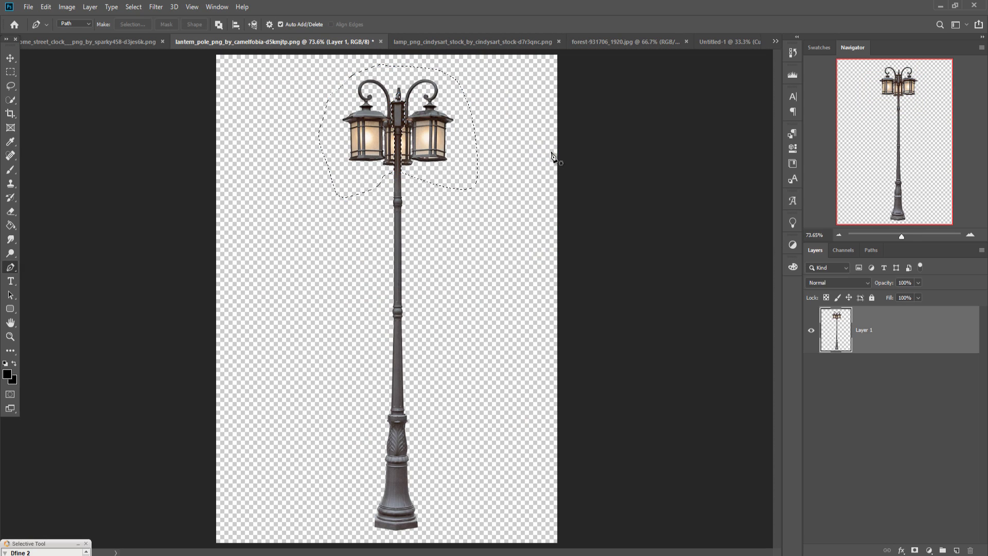
key("Delete")
left_click(135, 7)
left_click(144, 28)
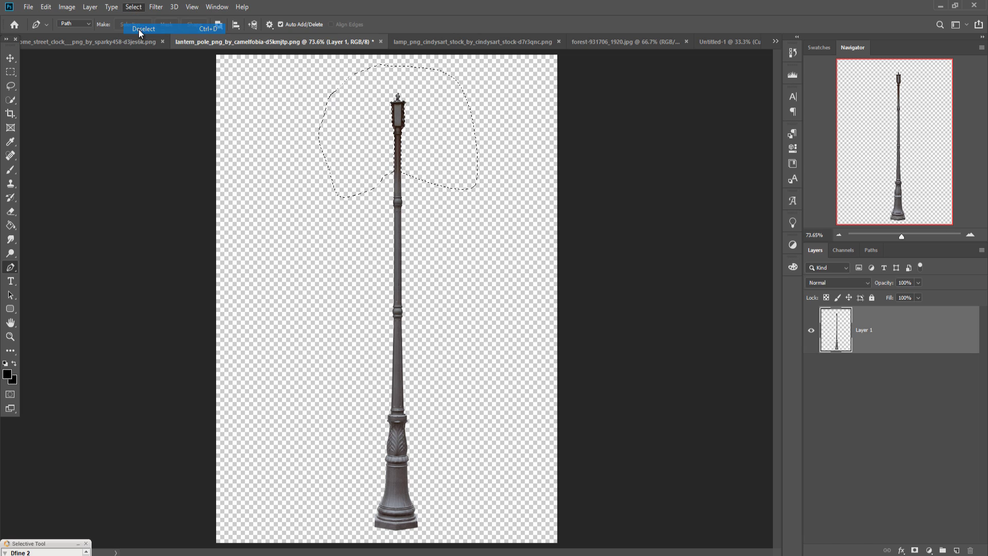
left_click(15, 61)
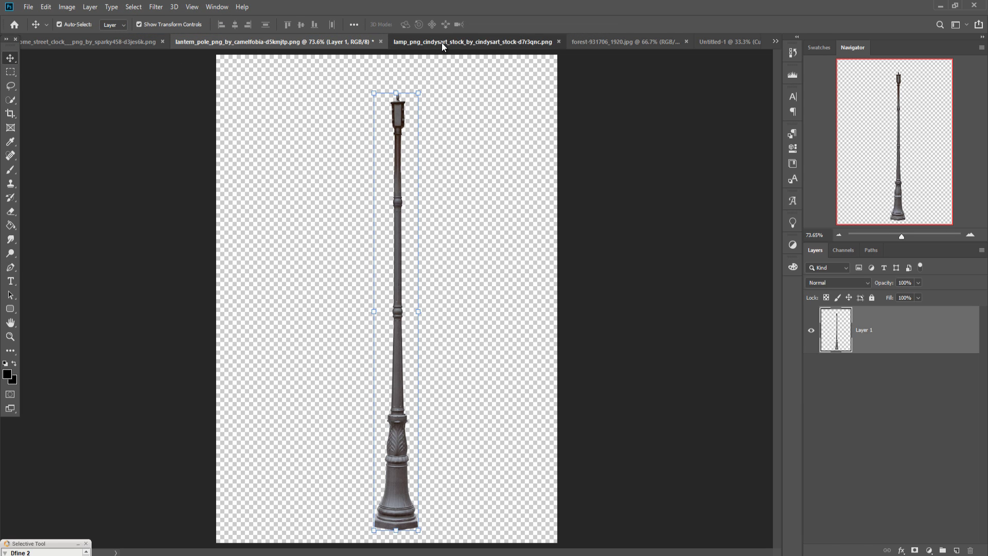
Copy the lantern head from lamp_png into the lantern_pole document
left_click(442, 42)
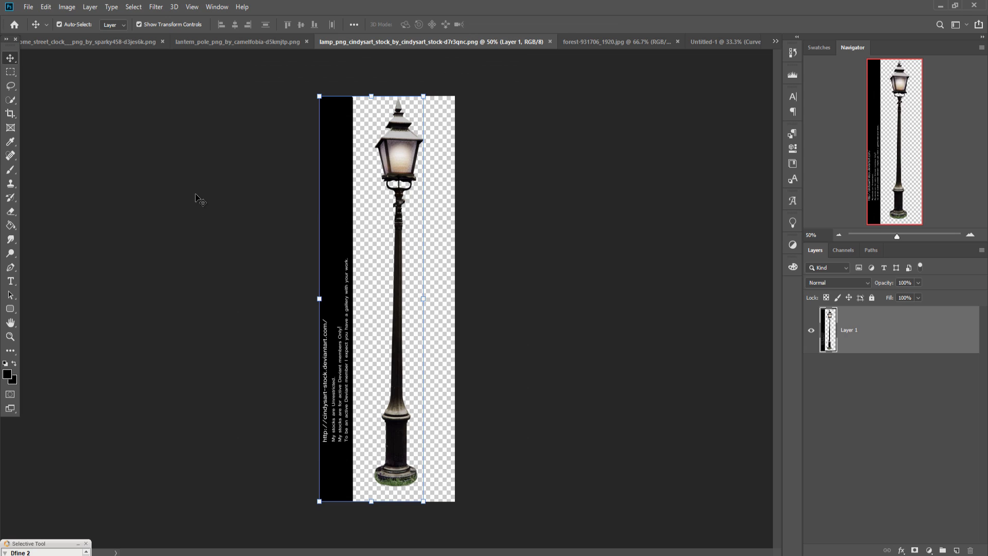
left_click(11, 72)
left_click_drag(365, 95, 430, 201)
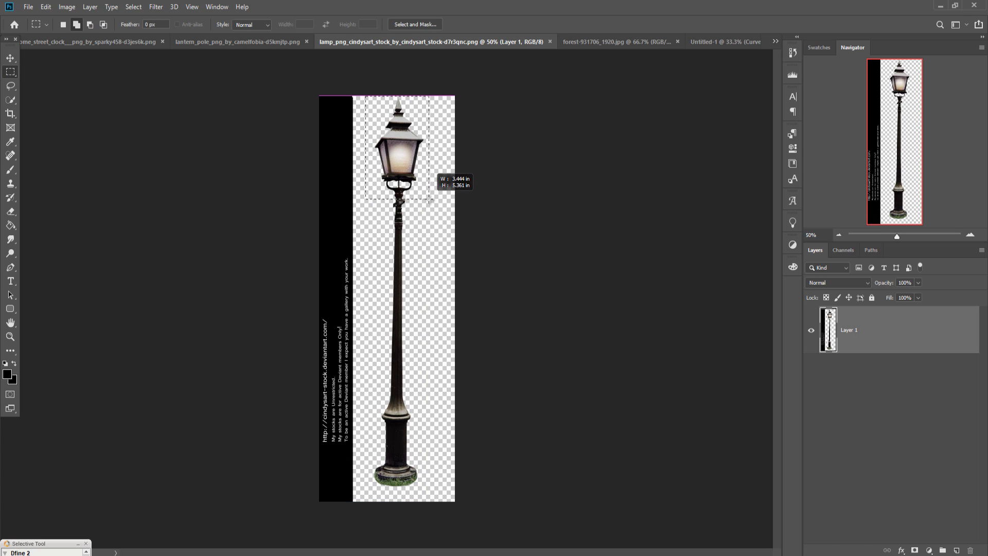
key("v")
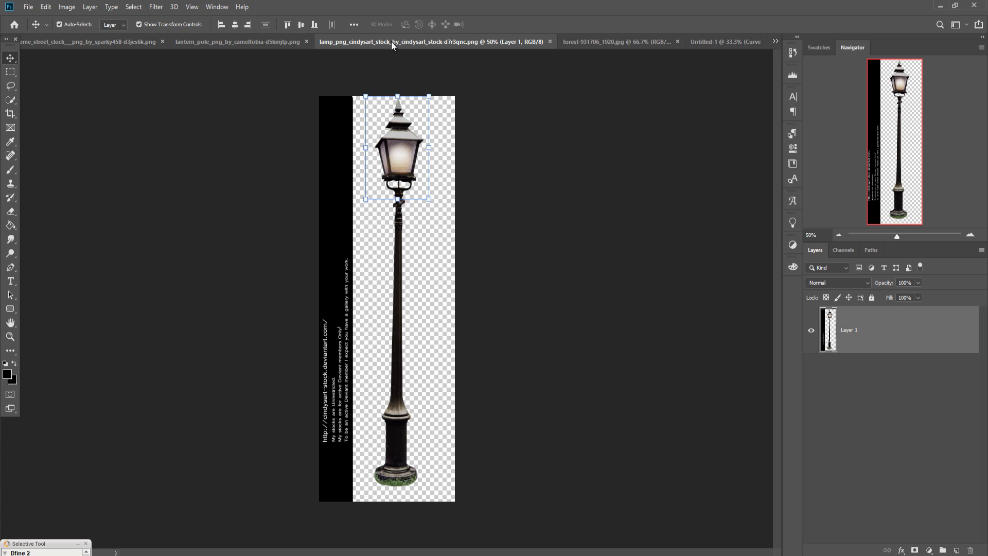
left_click_drag(391, 45, 771, 122)
mouse_move(770, 184)
left_mouse_down()
mouse_move(401, 178)
mouse_move(472, 208)
left_mouse_up()
Scale the pole to 90.56% and the lantern to 72.22%, seating the lantern atop the pole
key("ctrl+minus")
left_click(387, 309)
left_click_drag(387, 114, 368, 146)
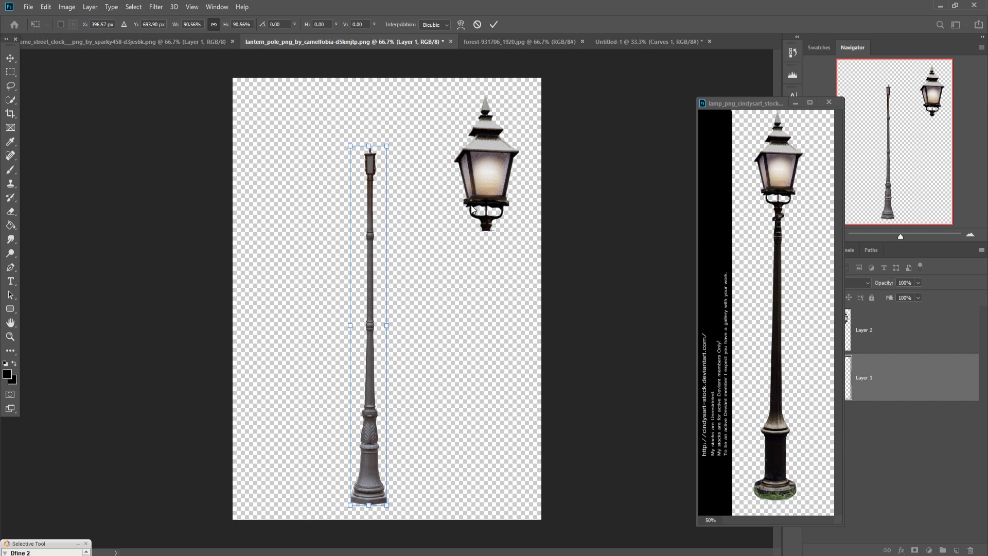
key("Return")
left_click_drag(472, 208, 355, 169)
key("ctrl+minus")
key("ctrl+t")
left_click_drag(403, 88, 391, 149)
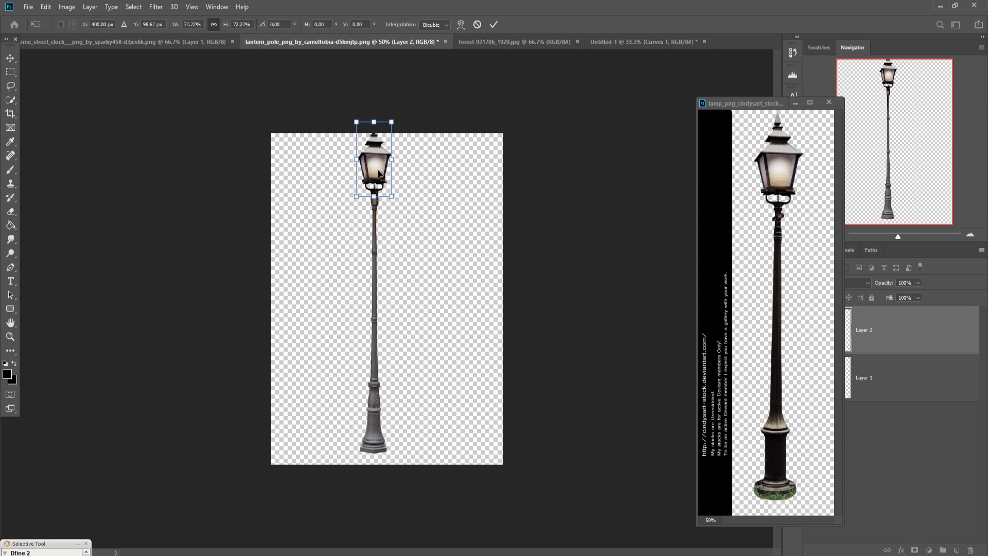
key("Return")
left_click(795, 103)
left_click(861, 368, "shift")
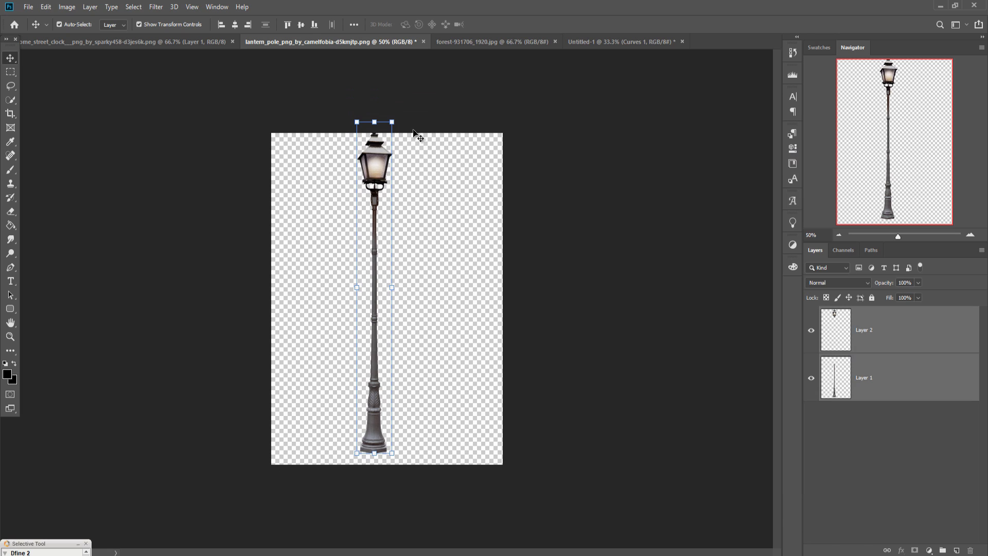
Shrink the lantern and pole together to about 95%
key("ctrl+t")
left_click_drag(392, 121, 391, 138)
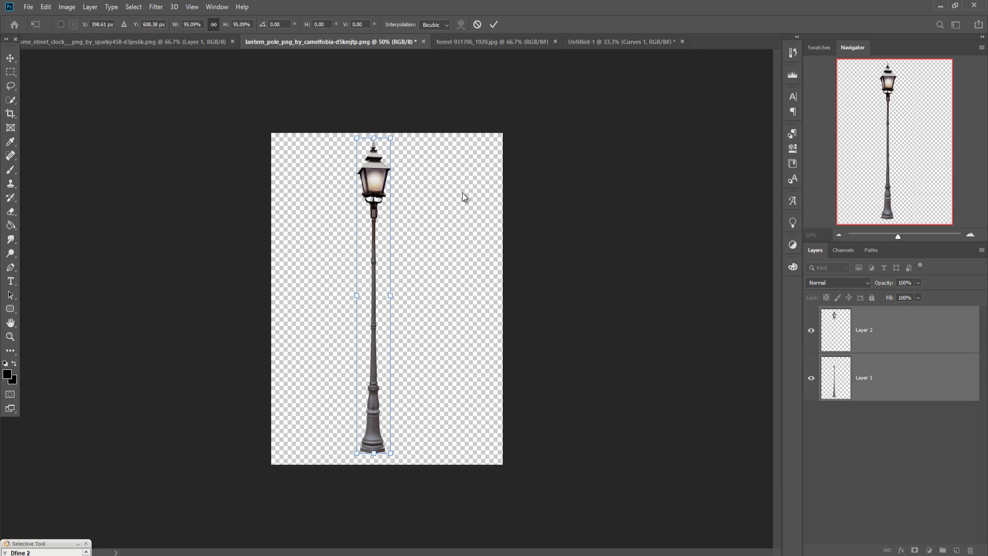
left_click(494, 24)
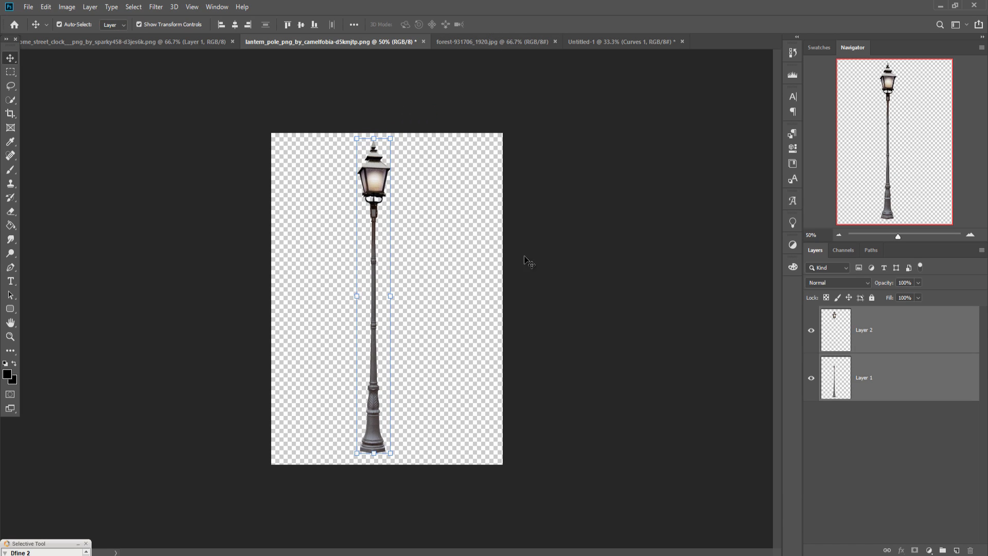
Darken the pole with a Curves adjustment clipped to it, midpoint pulled down
right_click(887, 344)
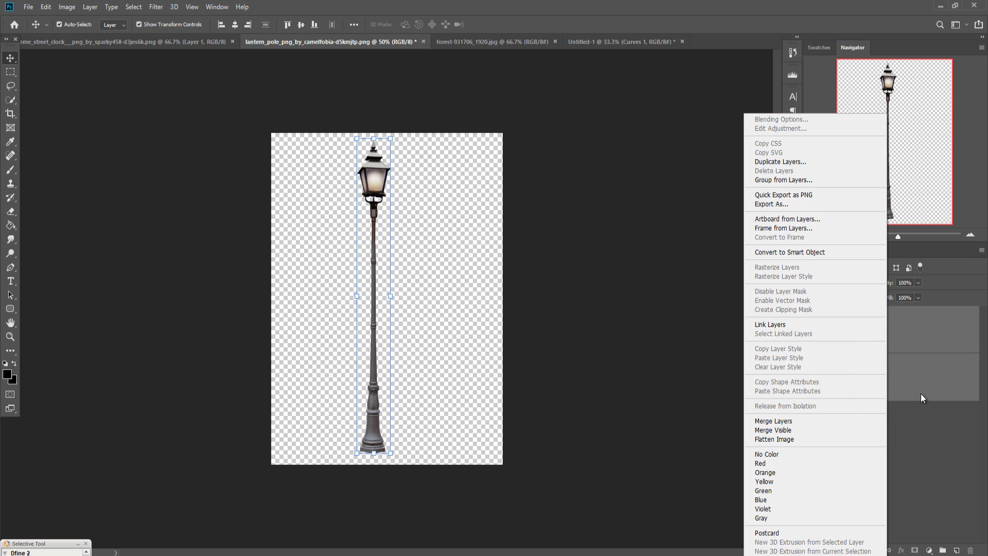
left_click(922, 396)
left_click(930, 551)
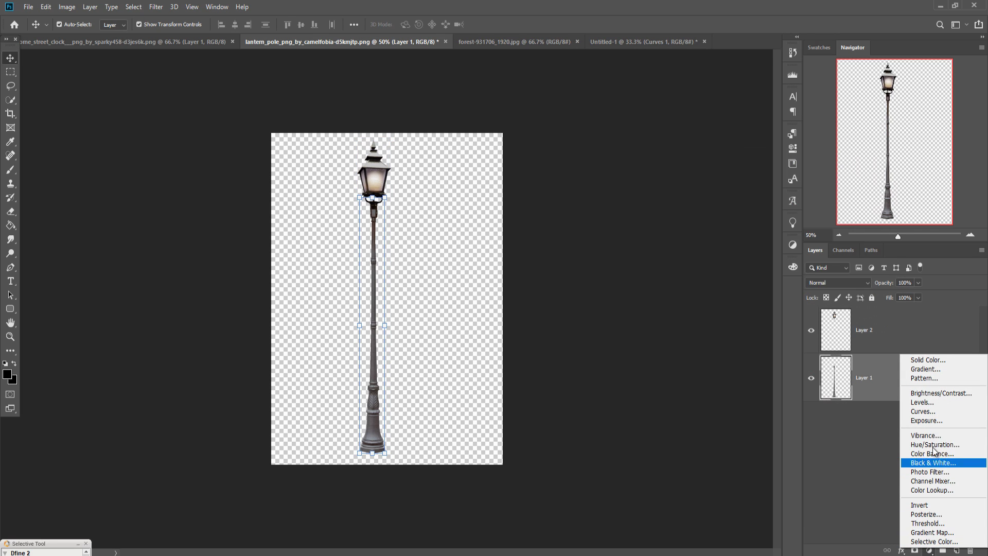
left_click(933, 418)
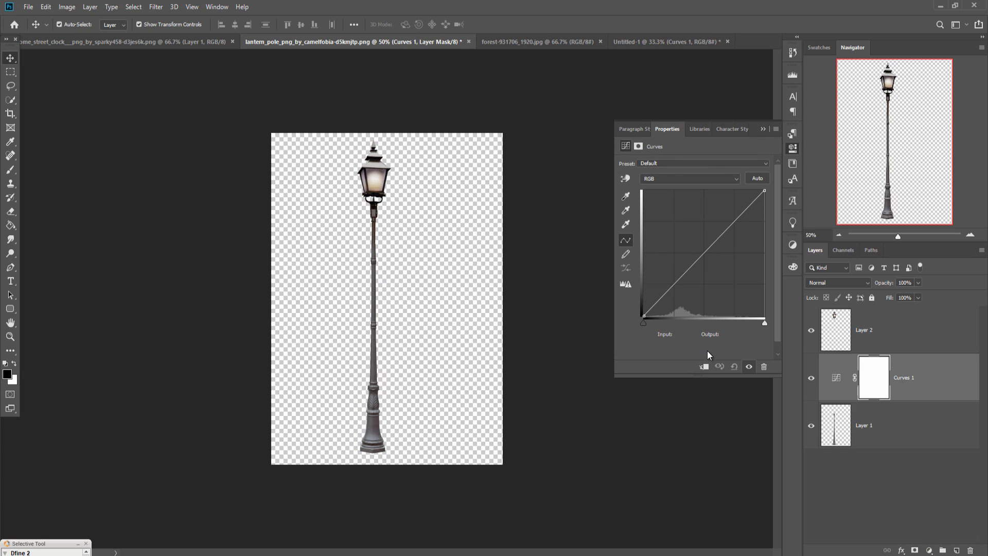
left_click(703, 367)
left_click(703, 254)
left_click_drag(703, 254, 714, 259)
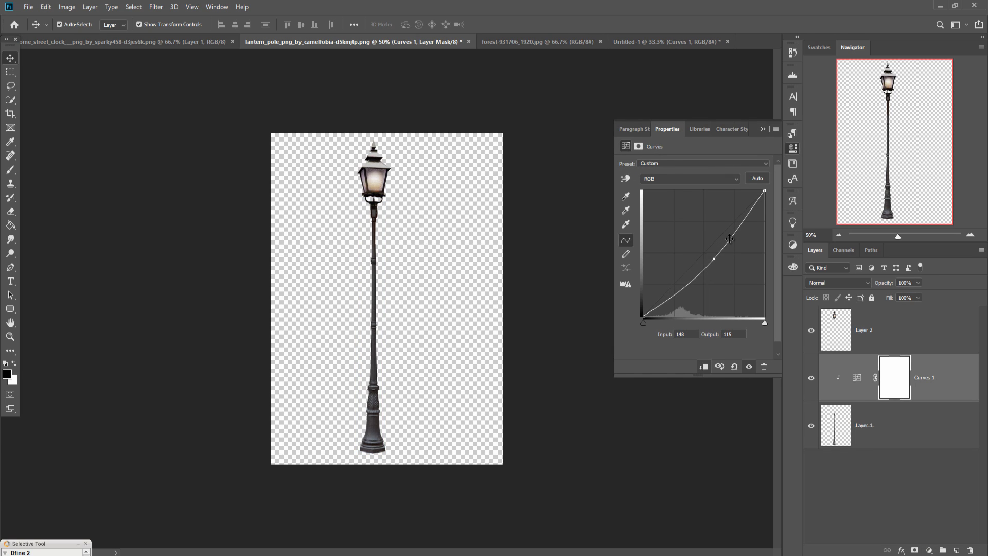
left_click(763, 129)
Merge the lantern, pole and Curves layers into a single lamp layer
left_click(913, 334)
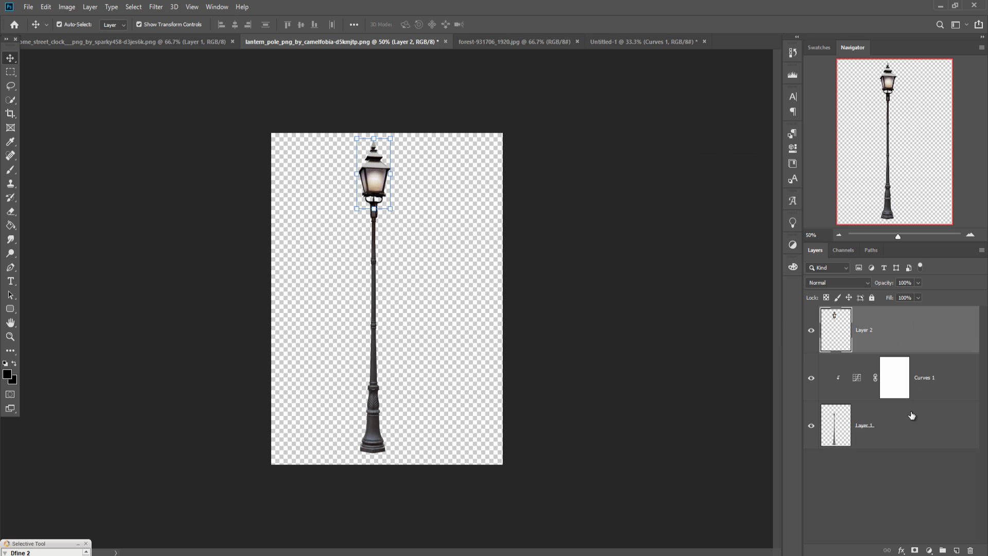
left_click(912, 417, "shift")
right_click(903, 325)
left_click(811, 422)
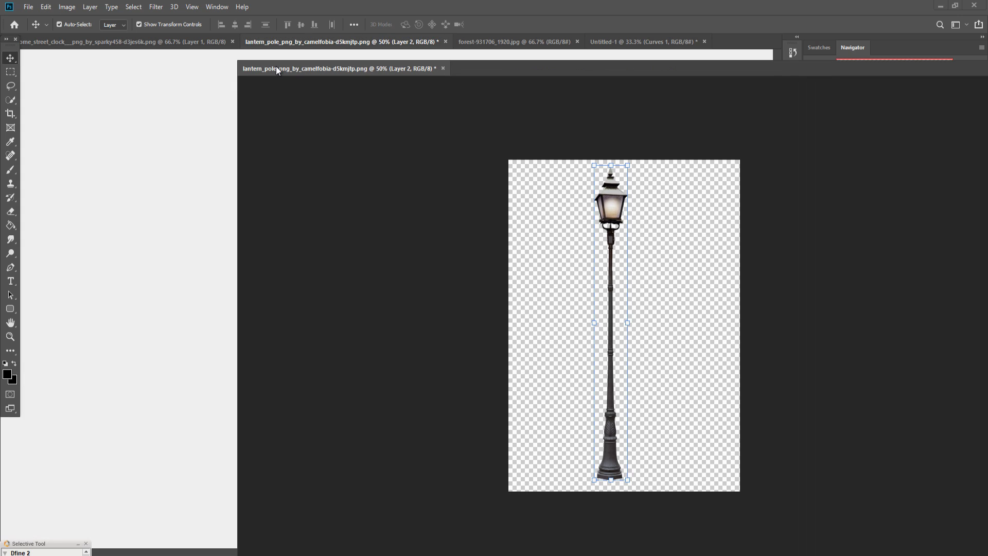
Copy the merged lamp layer into the Untitled-1 composite
left_click_drag(268, 42, 568, 98)
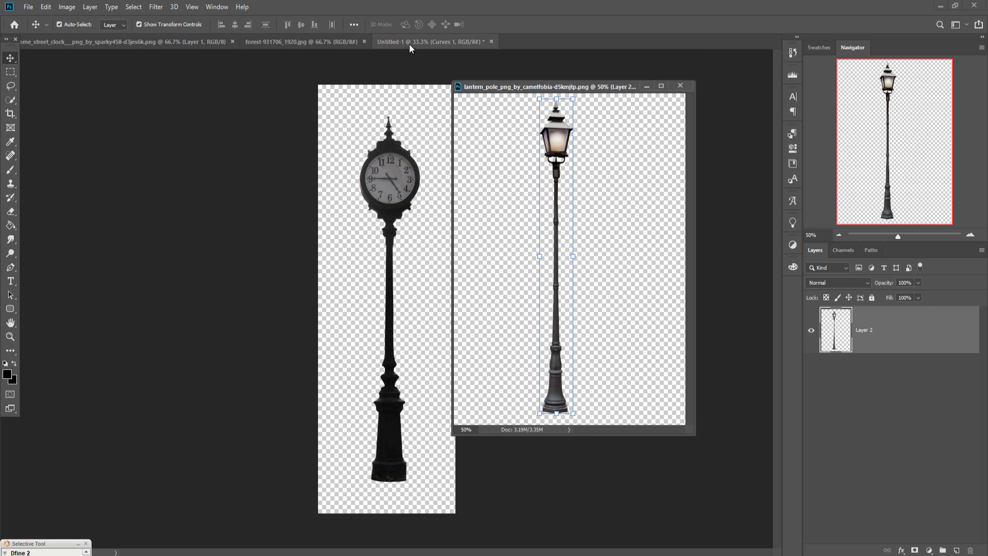
left_click(409, 43)
left_click(526, 164)
left_click_drag(556, 155, 410, 179)
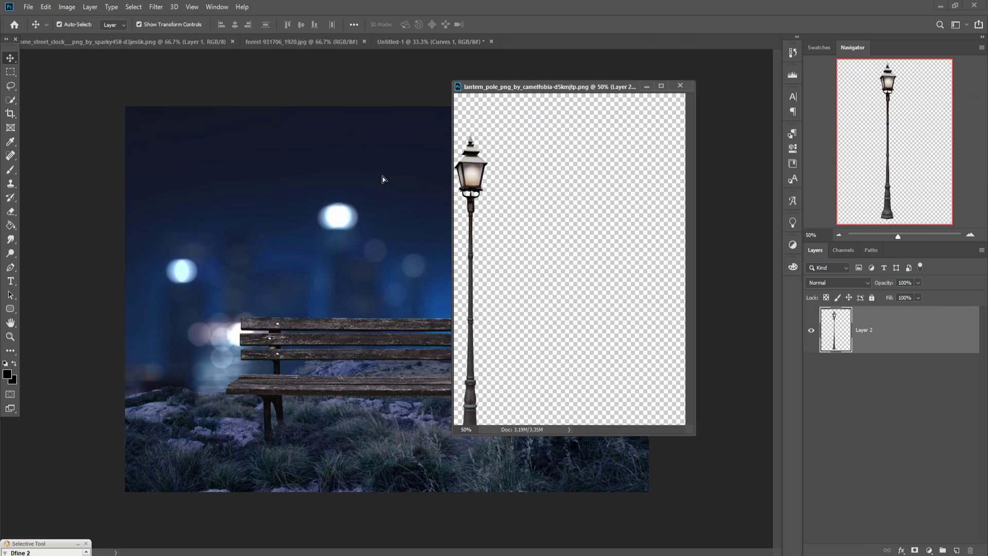
left_click(647, 86)
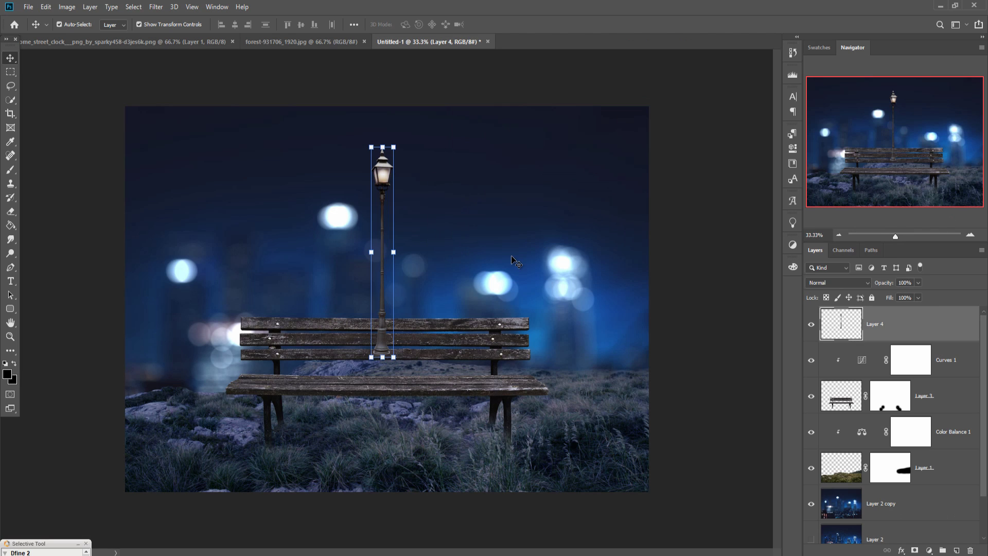
Move the lamp post behind the bench and stretch it taller, about 165%
scroll(498, 234, "up", 2)
scroll(498, 234, "down", 2)
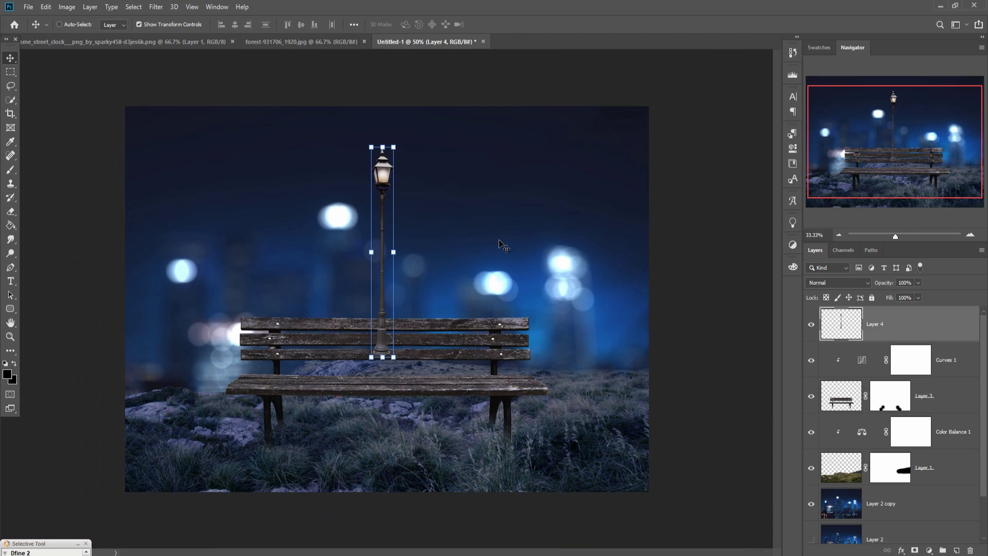
left_click_drag(383, 192, 417, 295)
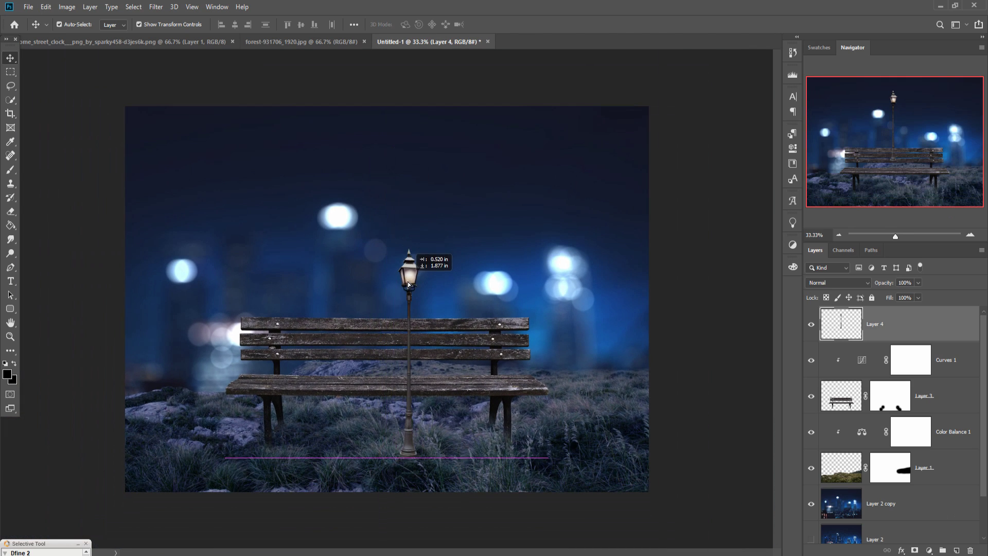
key("ctrl+t")
left_click_drag(418, 261, 433, 125)
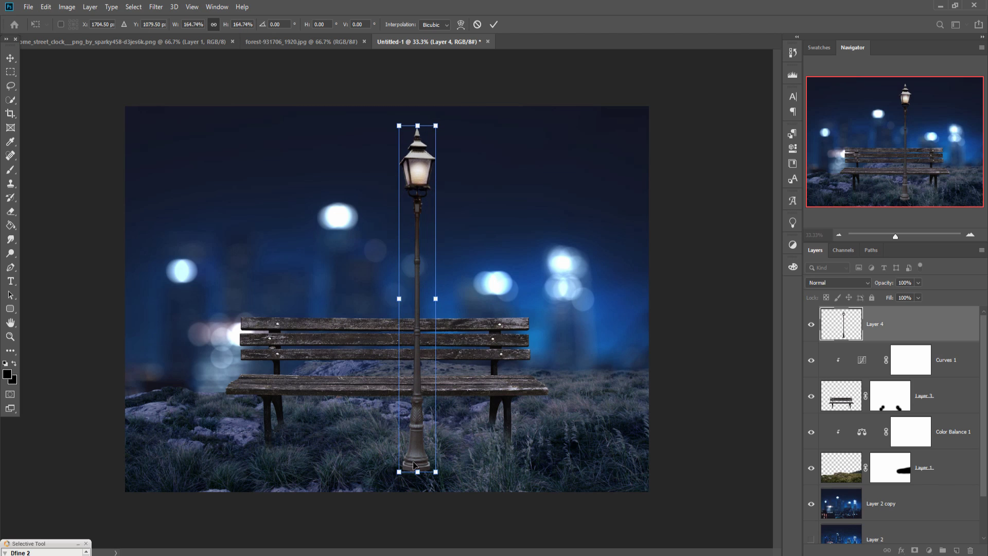
left_click(494, 25)
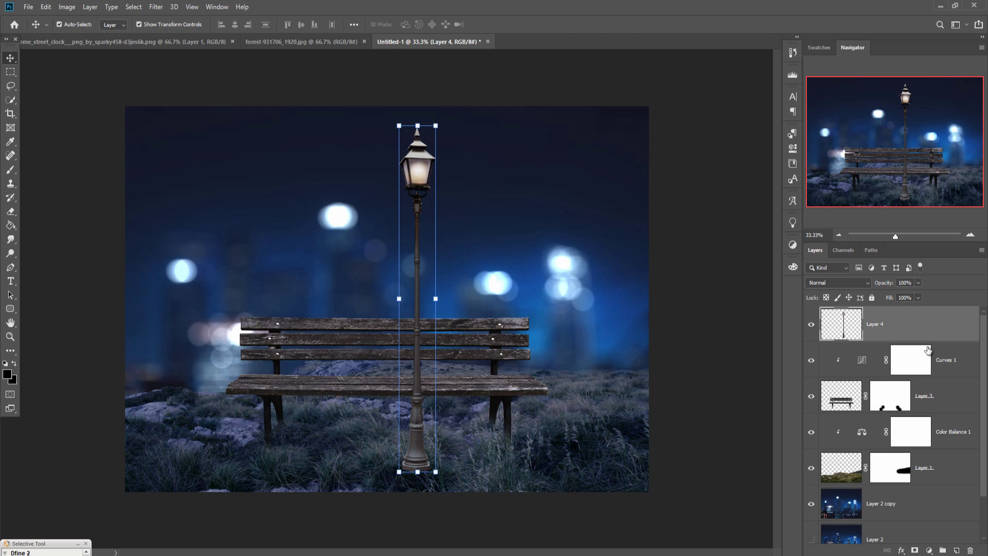
Duplicate Layer 4, hide the copy, and keep Layer 4 above it
right_click(921, 329)
left_click(811, 162)
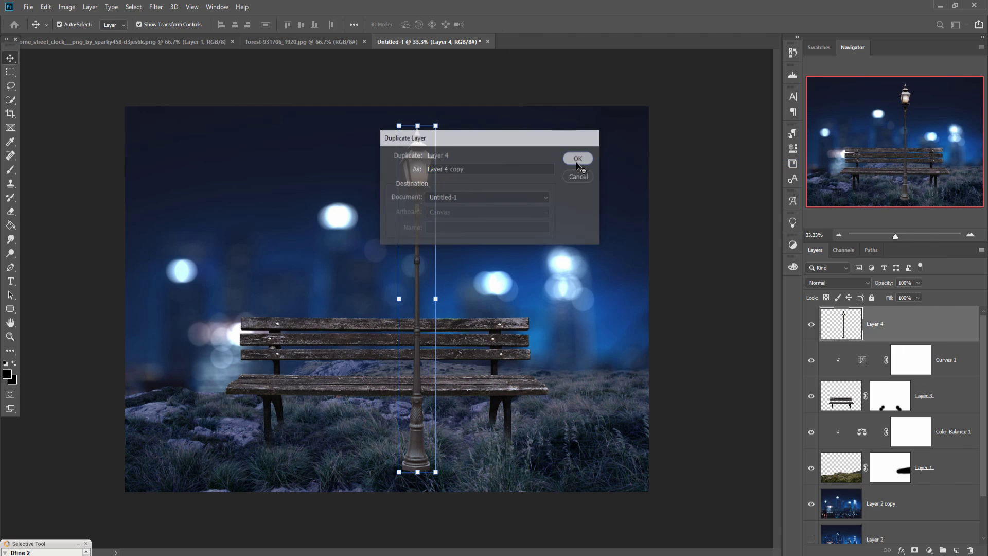
key("Return")
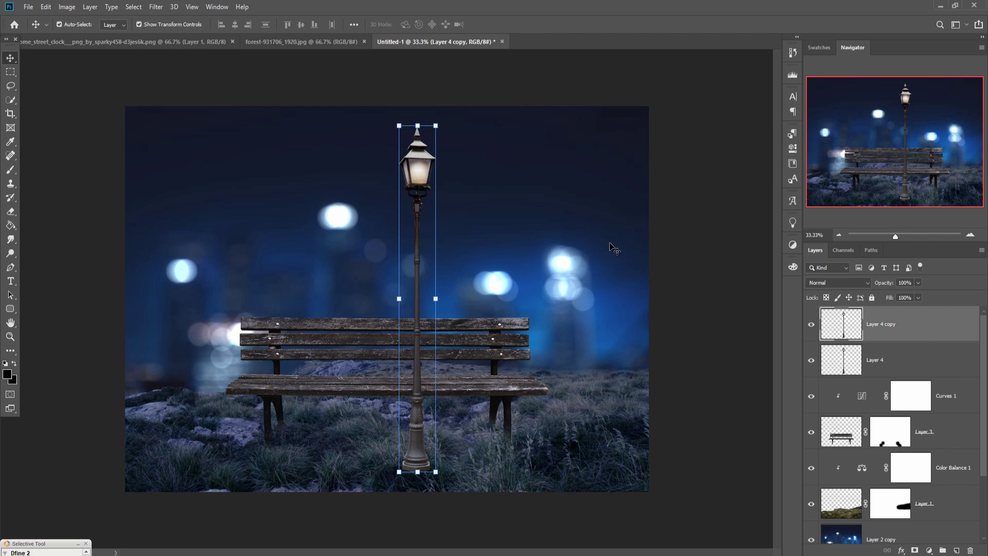
left_click(811, 325)
left_click_drag(888, 358, 885, 329)
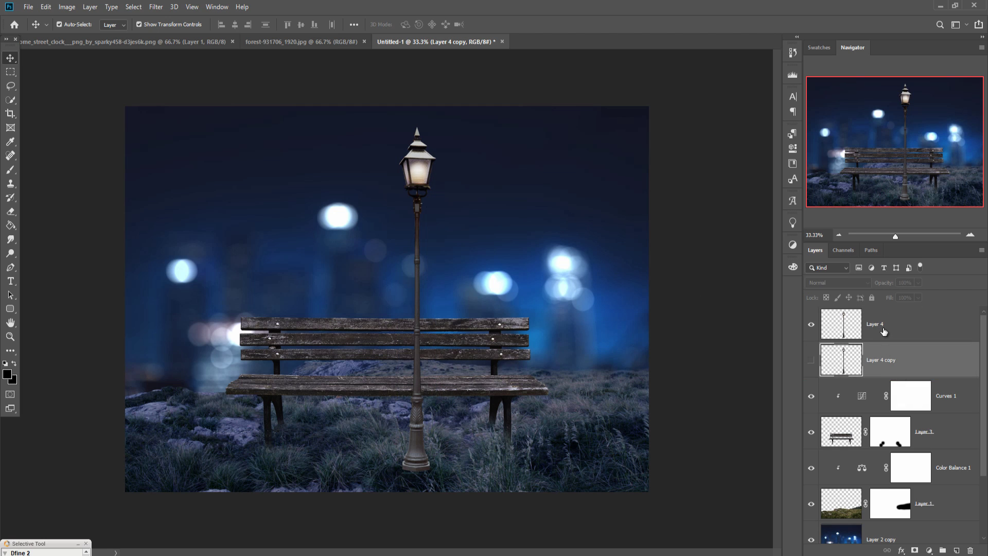
Puppet Warp Layer 4, pinning the lower post and bending its upper part
left_click(46, 7)
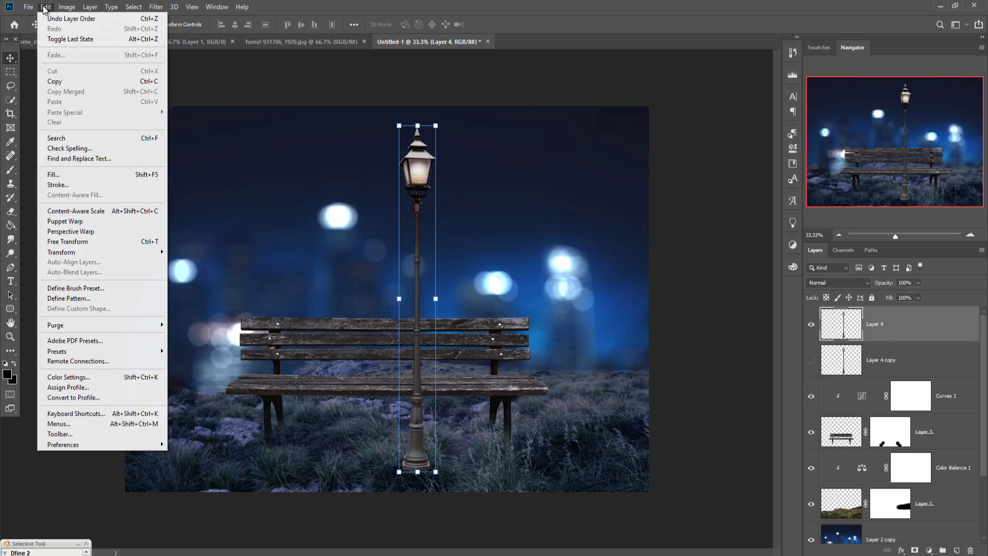
left_click(63, 222)
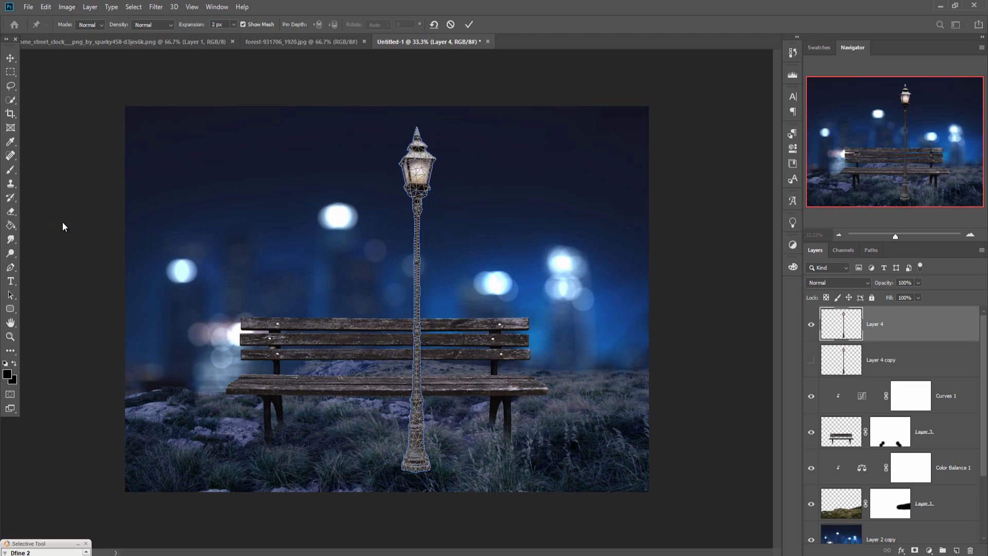
scroll(384, 327, "up", 1)
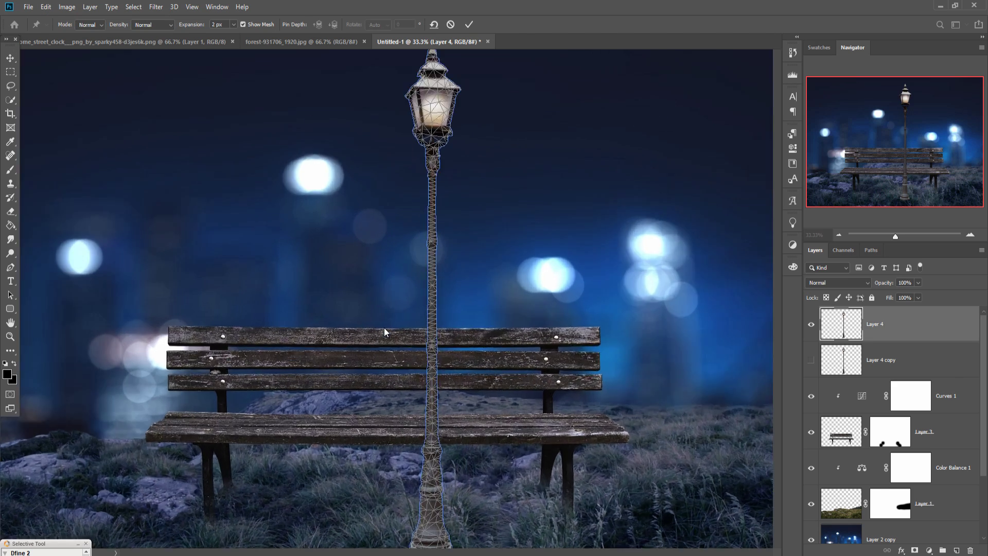
scroll(384, 333, "up", 1)
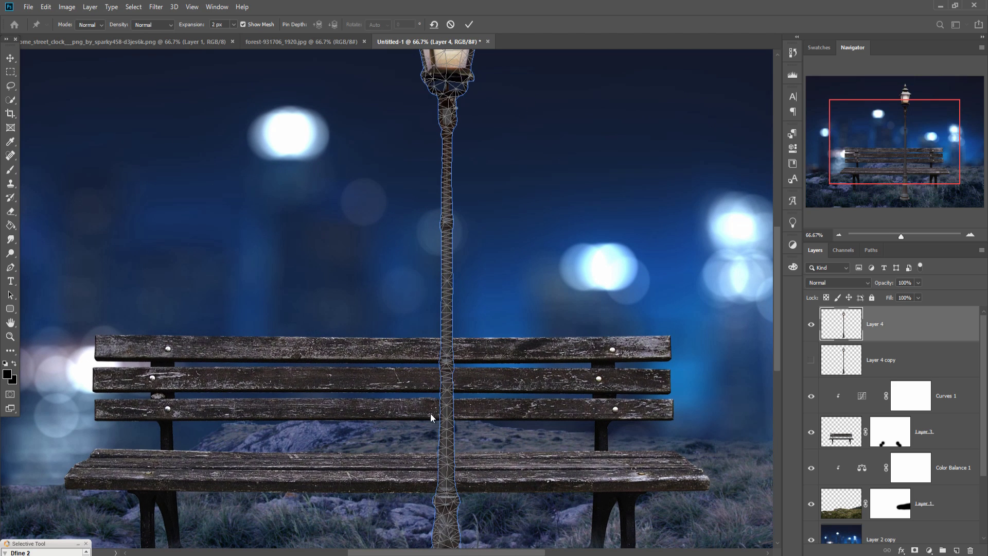
left_click_drag(448, 467, 397, 327)
left_click(395, 346)
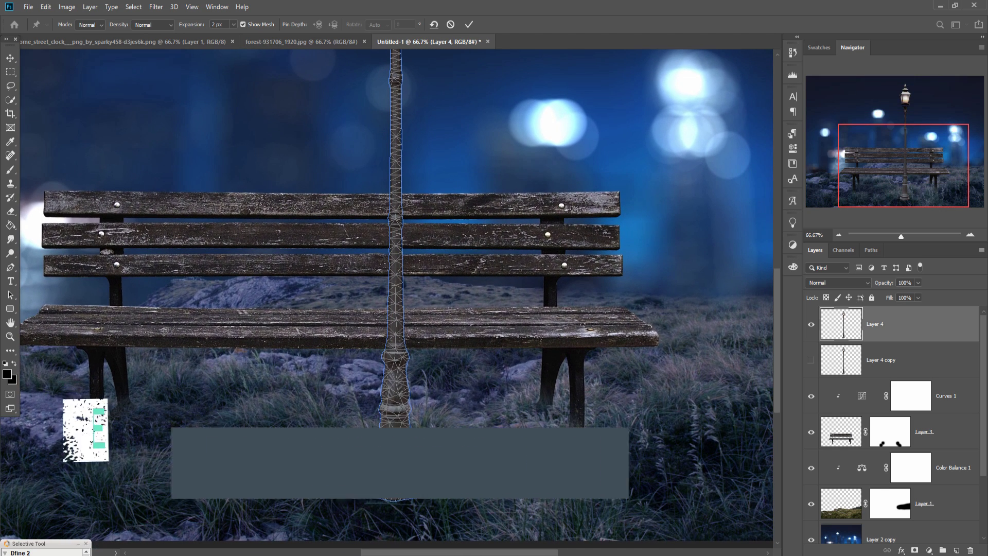
left_click(393, 330)
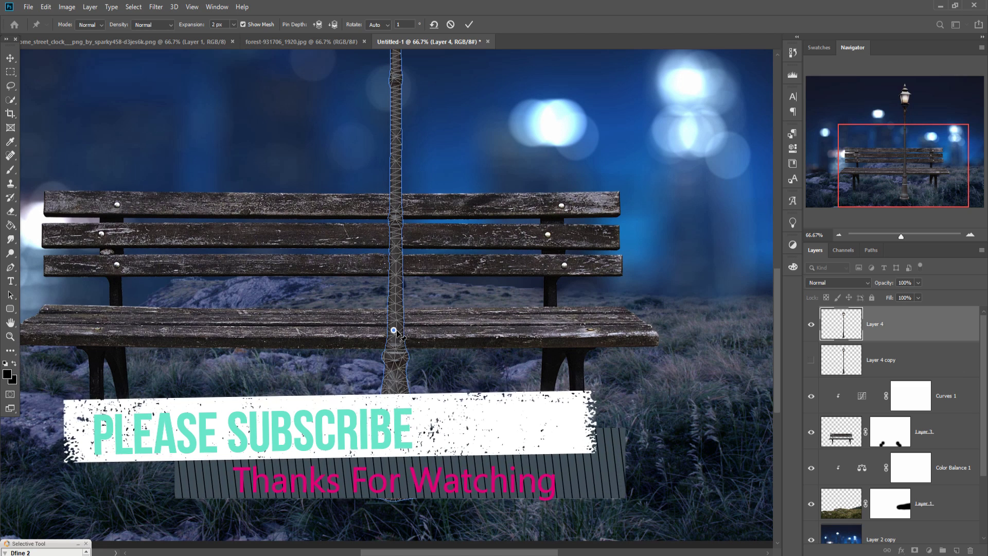
left_click(392, 294)
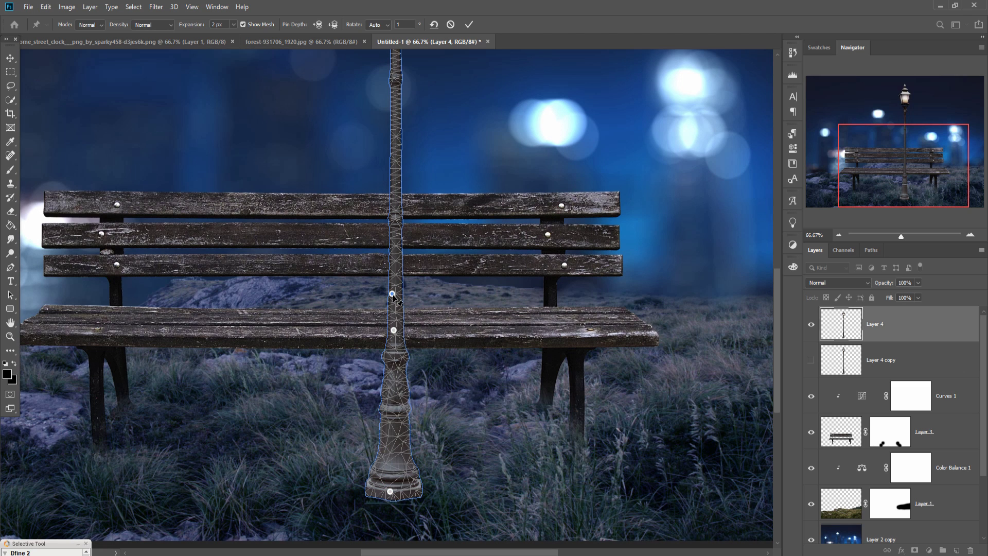
mouse_move(392, 294)
left_mouse_down()
mouse_move(407, 316)
mouse_move(401, 350)
left_mouse_up()
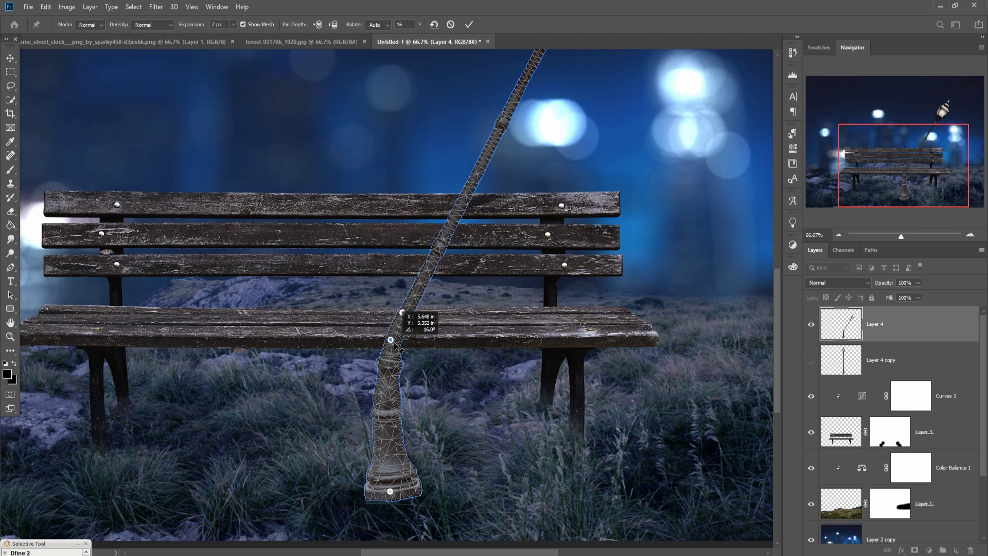
left_click_drag(401, 350, 404, 350)
Refine the post's rightward curve, pull the lamp head upright, and commit the warp
left_click(406, 324)
left_click(511, 217)
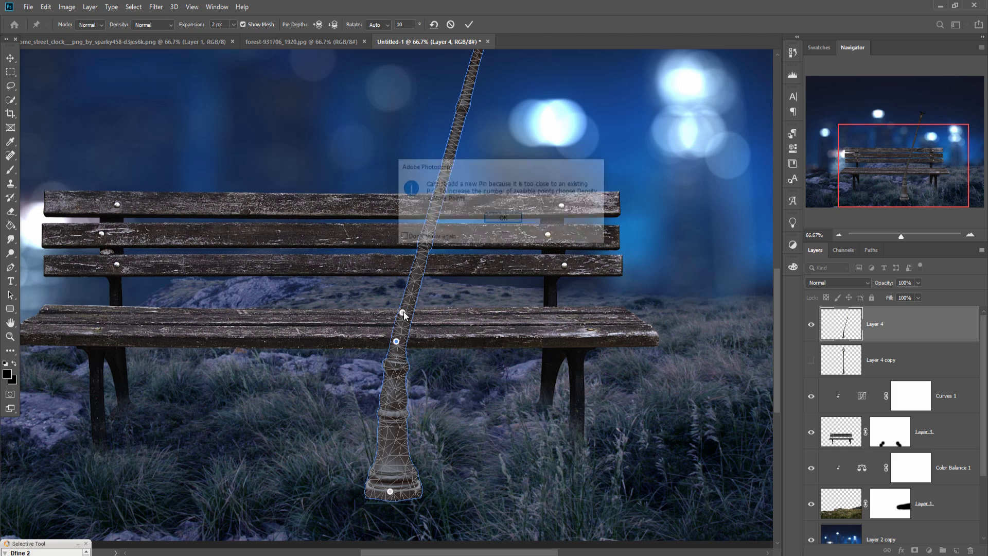
left_click(503, 220)
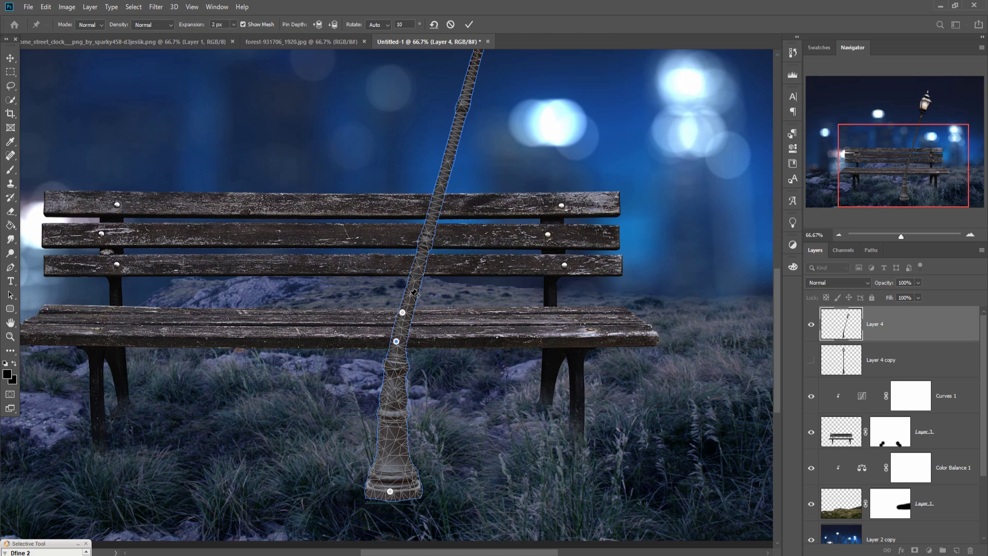
left_click_drag(415, 282, 416, 297)
left_click_drag(415, 297, 418, 297)
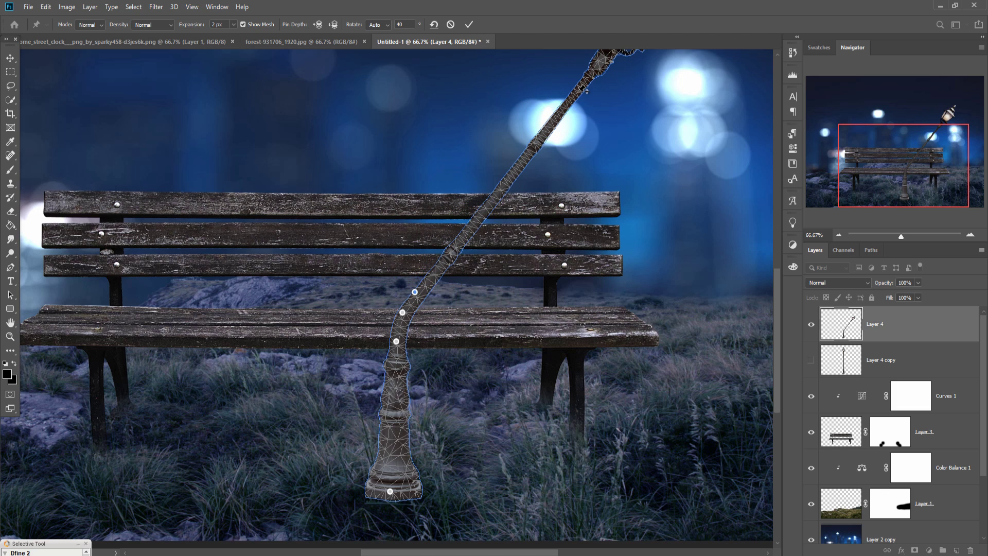
key("ctrl+minus")
left_click_drag(575, 86, 572, 80)
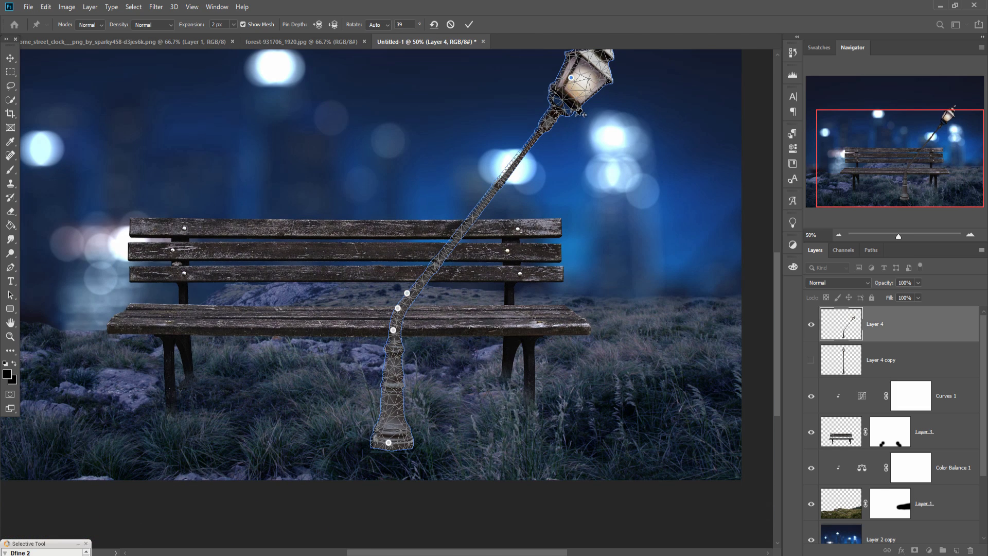
key("ctrl+minus")
left_click_drag(536, 223, 426, 174)
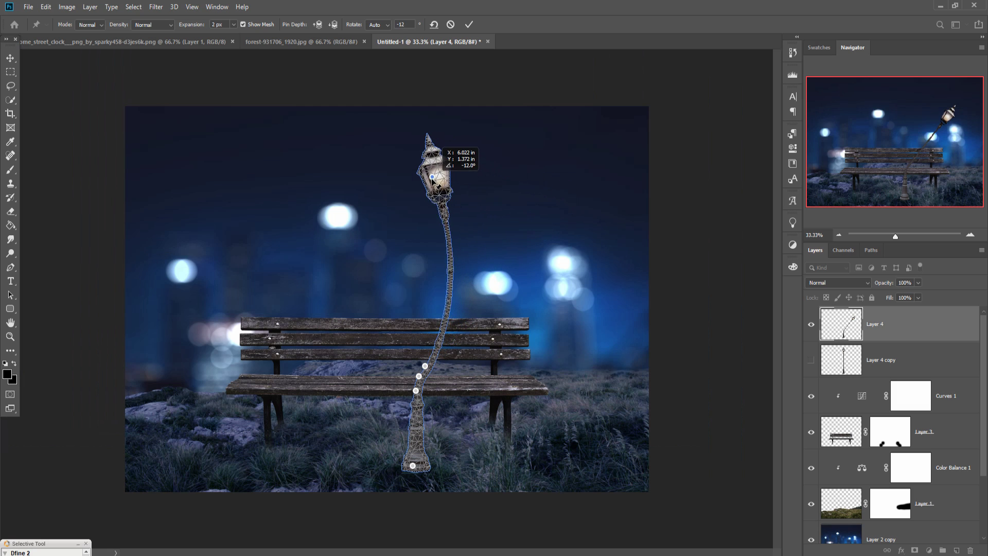
left_click_drag(427, 177, 426, 177)
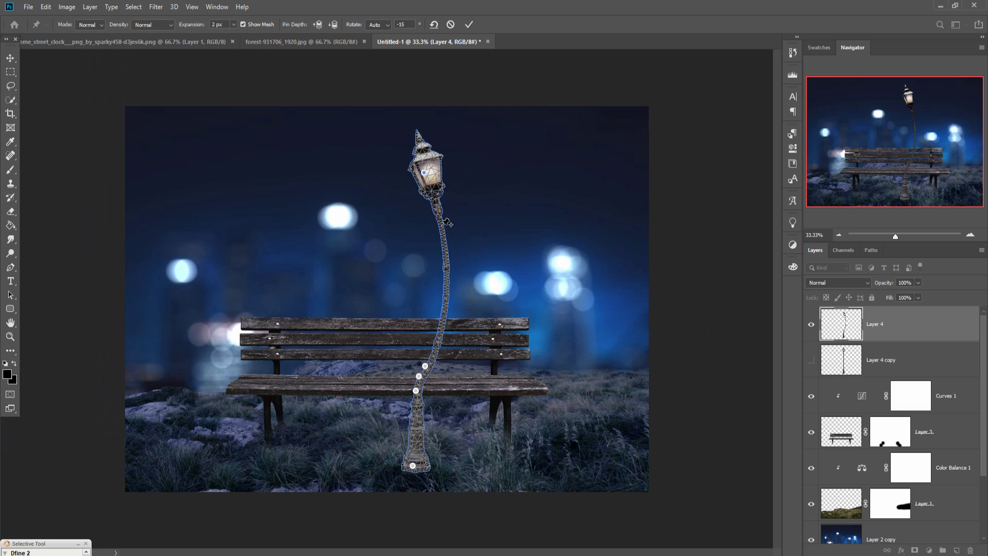
left_click(469, 24)
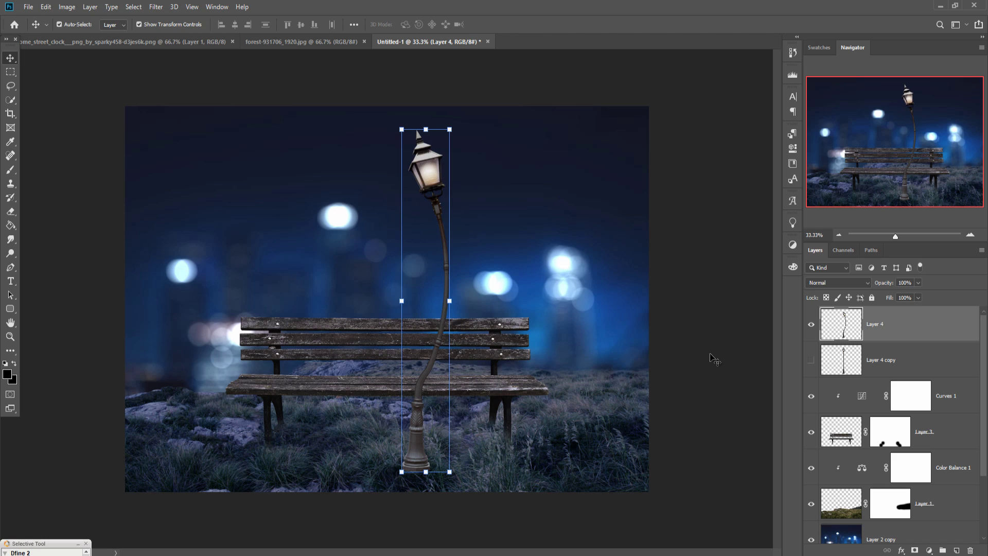
Show Layer 4 copy and move the straight lamp just left of the curved one
left_click(875, 360)
left_click(811, 361)
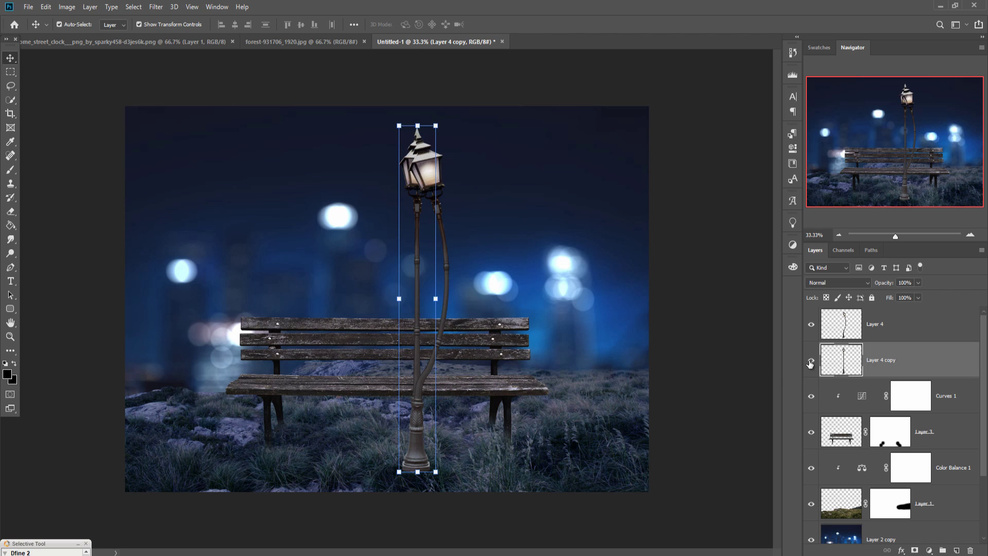
left_click_drag(417, 353, 371, 357)
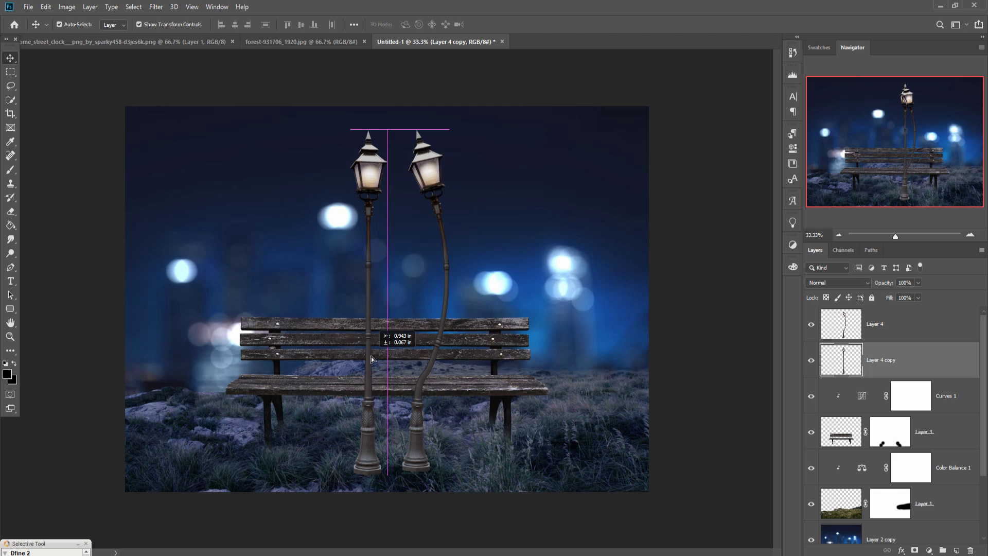
left_click_drag(372, 356, 372, 357)
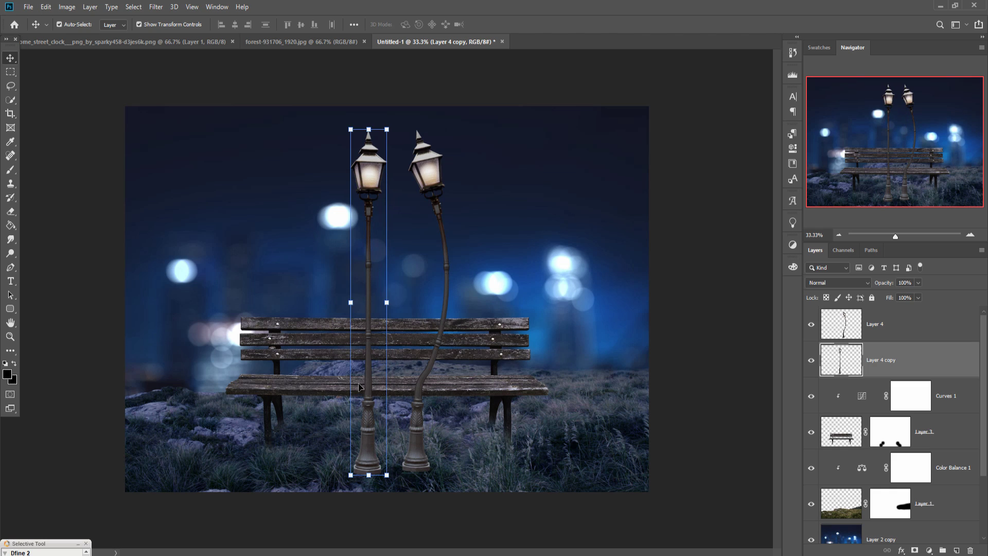
left_click(46, 7)
mouse_move(101, 251)
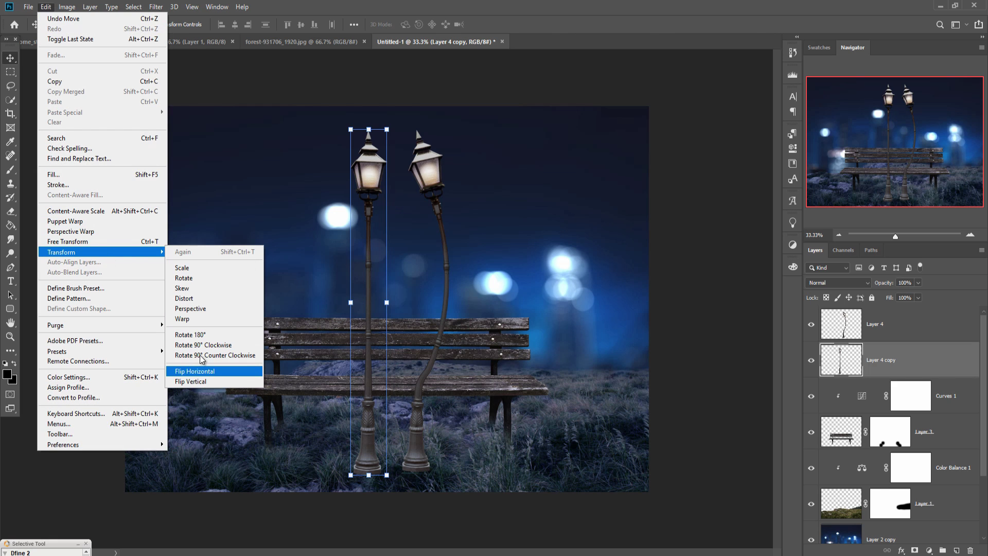
Puppet Warp Layer 4 copy, pinning the post's base and bending its upper part
left_click(78, 223)
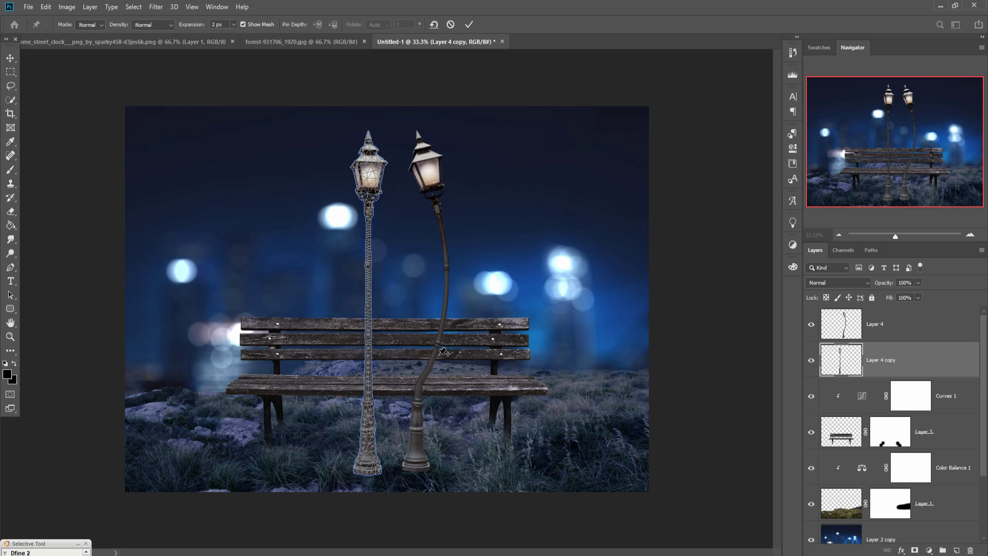
key("ctrl+plus")
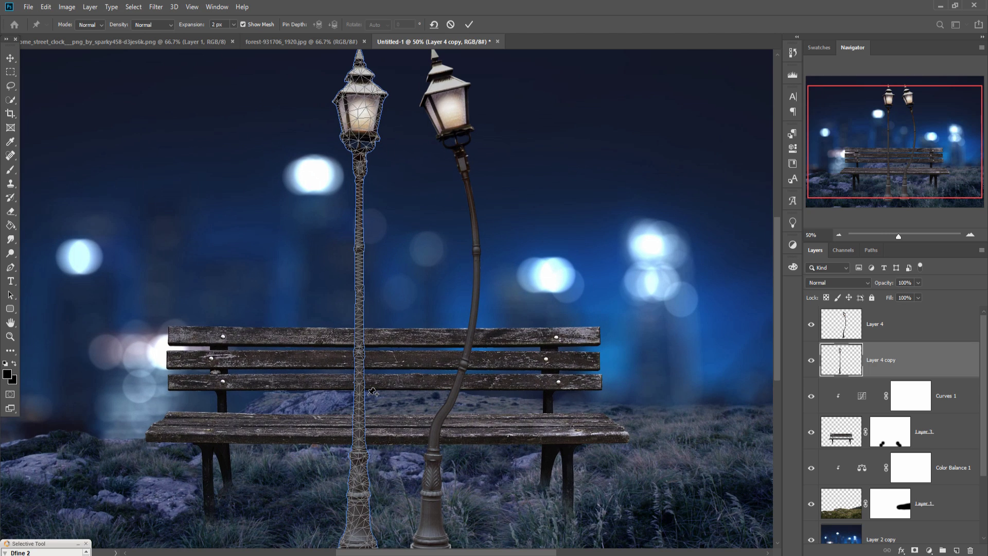
left_click(354, 540)
left_click(355, 504)
left_click(356, 437)
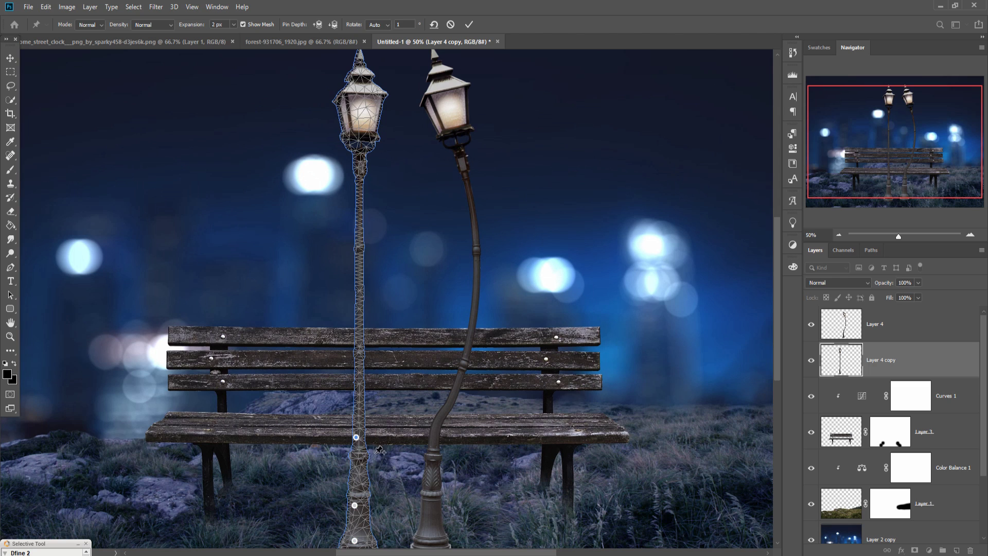
left_click_drag(365, 405, 387, 421)
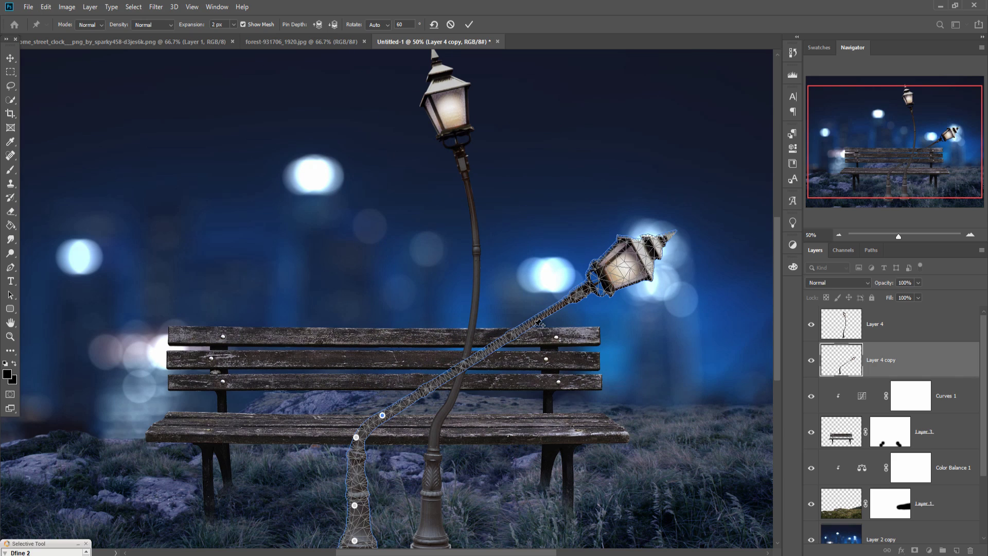
Lift the left lamp's head and reshape its post to cross the other lamp
left_click(583, 288)
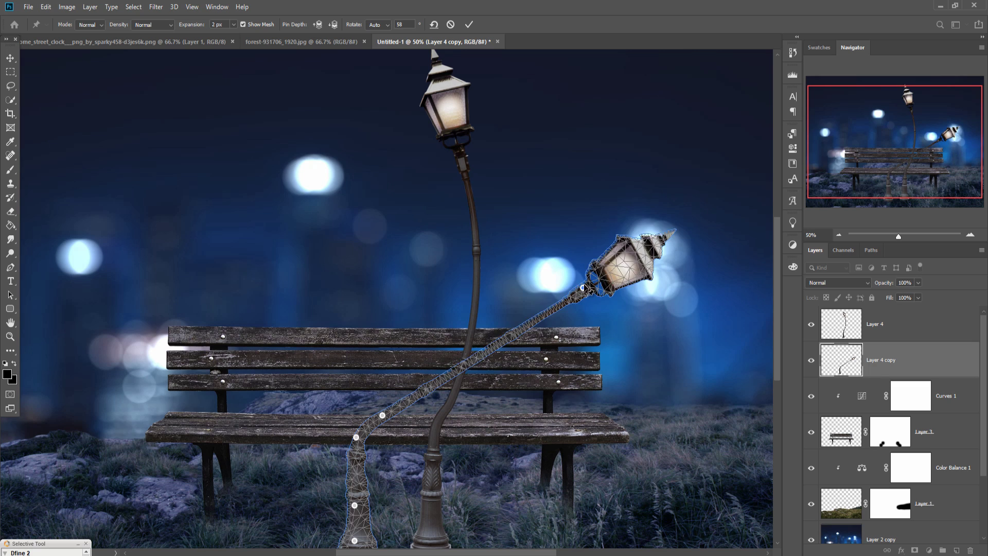
left_click(462, 359)
mouse_move(583, 287)
left_mouse_down()
mouse_move(581, 263)
mouse_move(525, 203)
mouse_move(386, 169)
mouse_move(356, 188)
left_mouse_up()
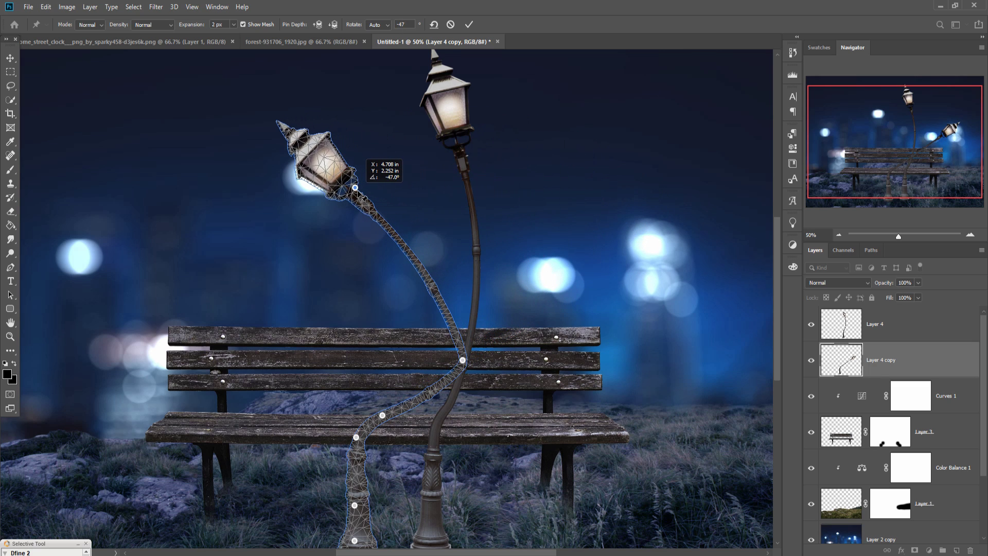
mouse_move(465, 364)
left_mouse_down()
mouse_move(460, 392)
mouse_move(458, 384)
left_mouse_up()
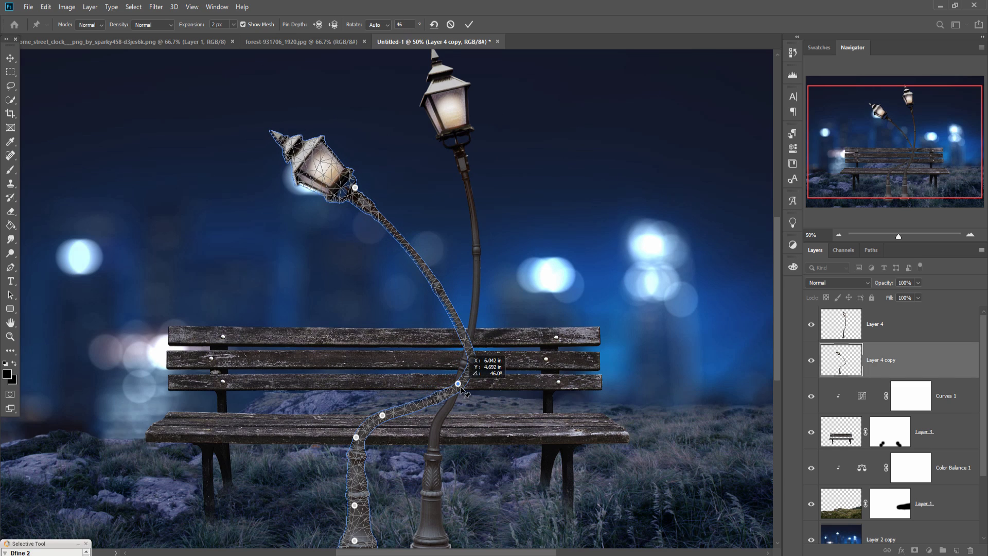
left_click(472, 360)
mouse_move(470, 347)
left_mouse_down()
mouse_move(468, 335)
mouse_move(474, 341)
left_mouse_up()
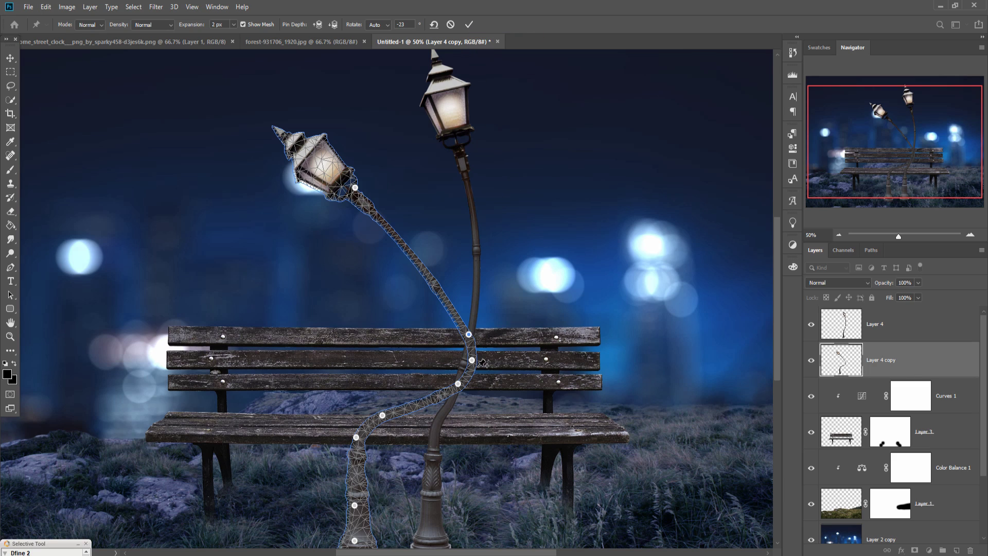
left_click_drag(471, 359, 478, 360)
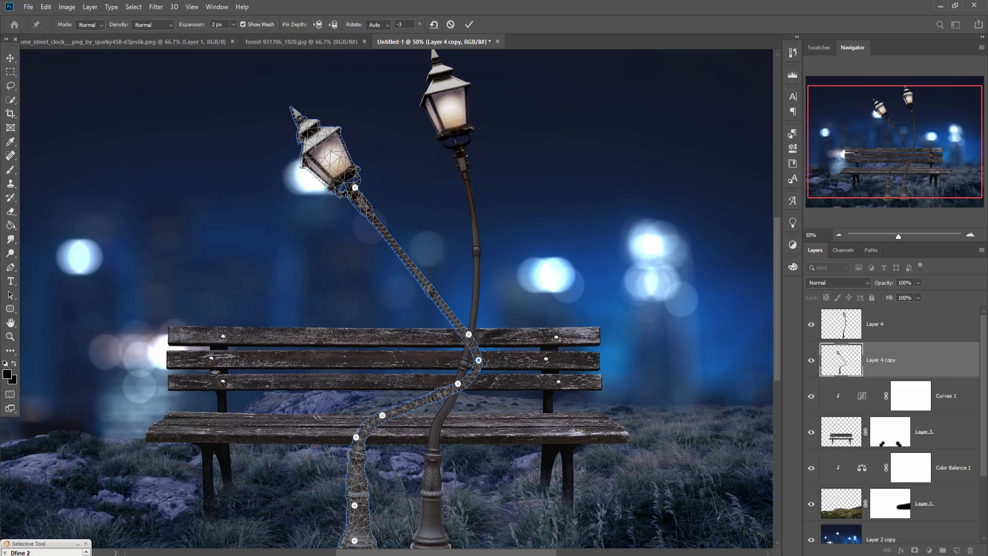
Tilt the left lamp head more upright, smooth the pole's curve, and commit the warp
left_click_drag(307, 118, 313, 110)
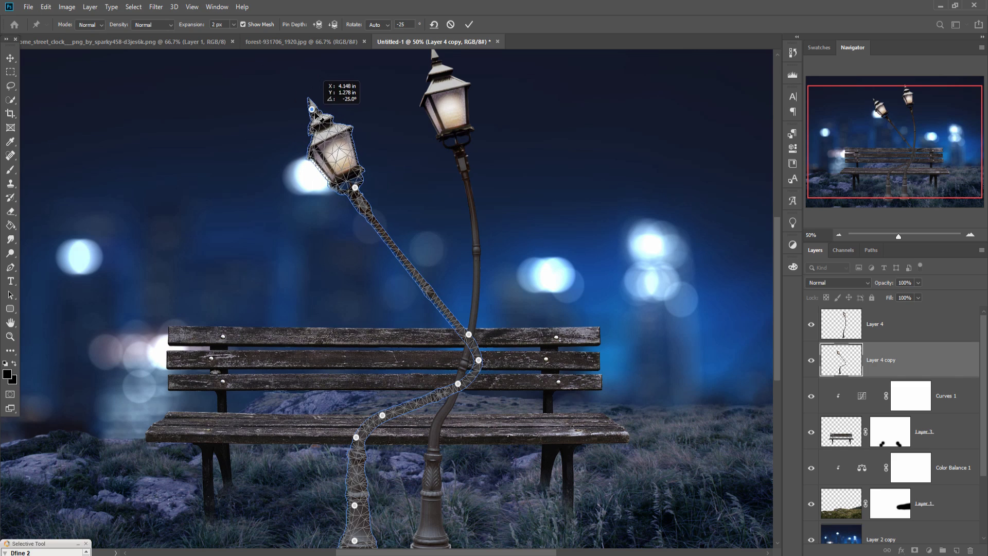
left_click(397, 258)
left_click_drag(399, 261, 392, 265)
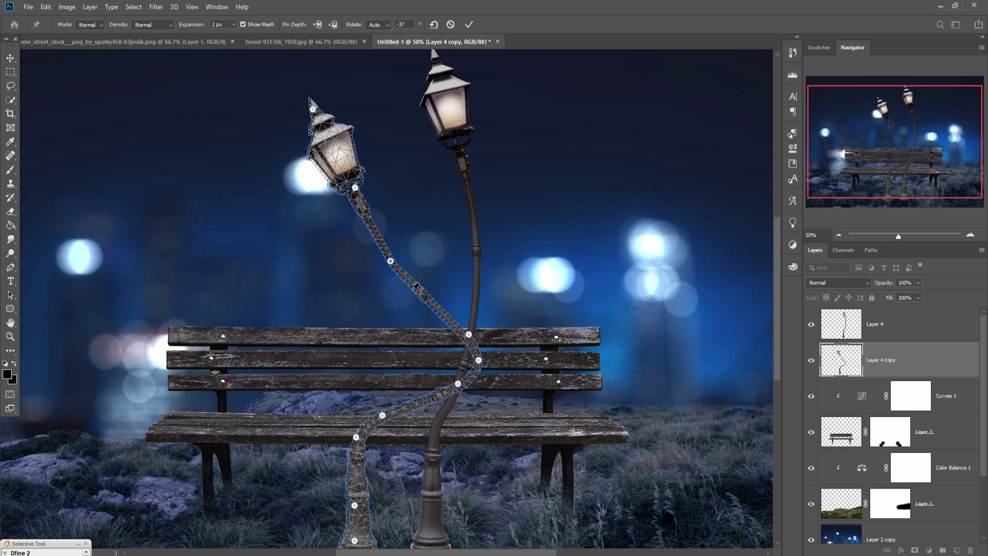
left_click(468, 22)
key("ctrl+minus")
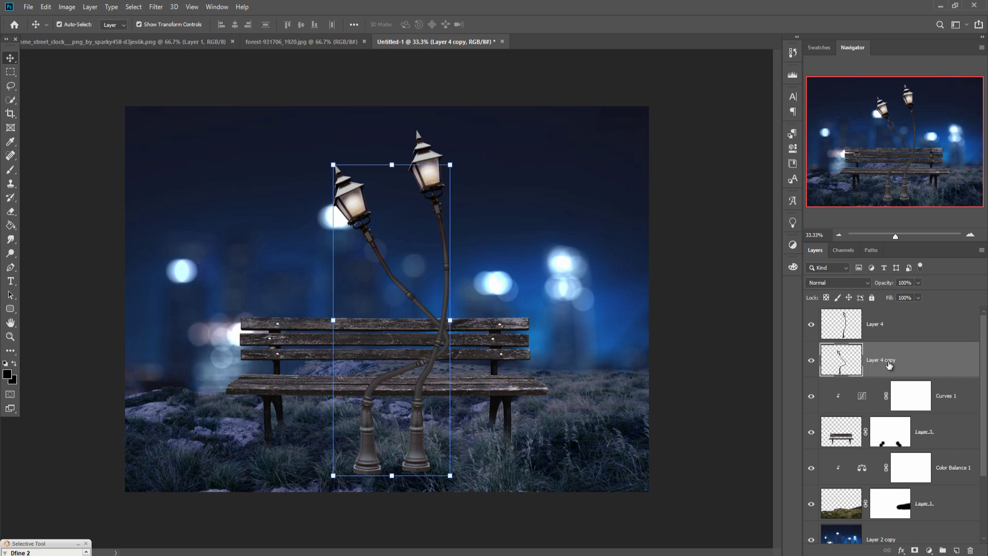
key("alt+bracketright")
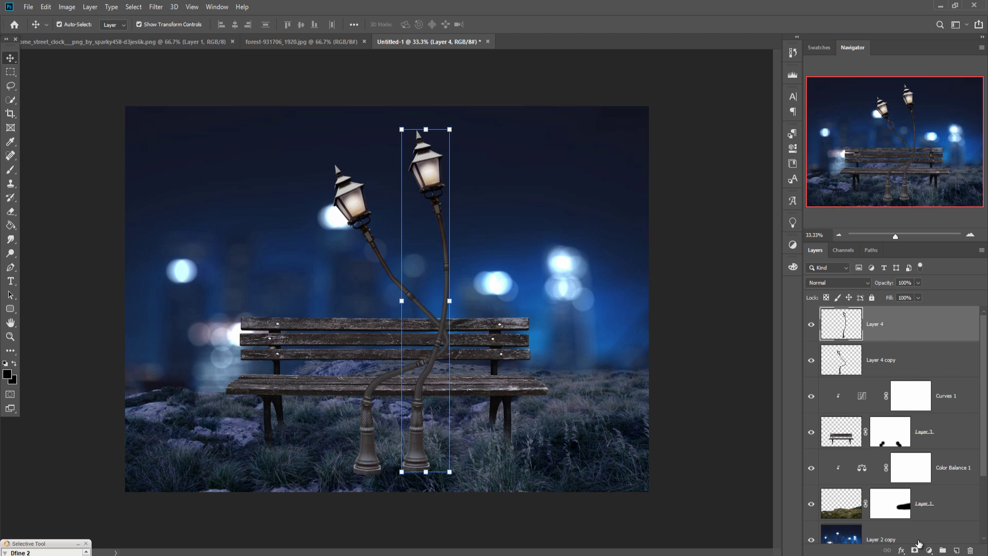
Mask Layer 4 and paint out its rod where it crosses the left lamp's rod
left_click(916, 549)
key("b")
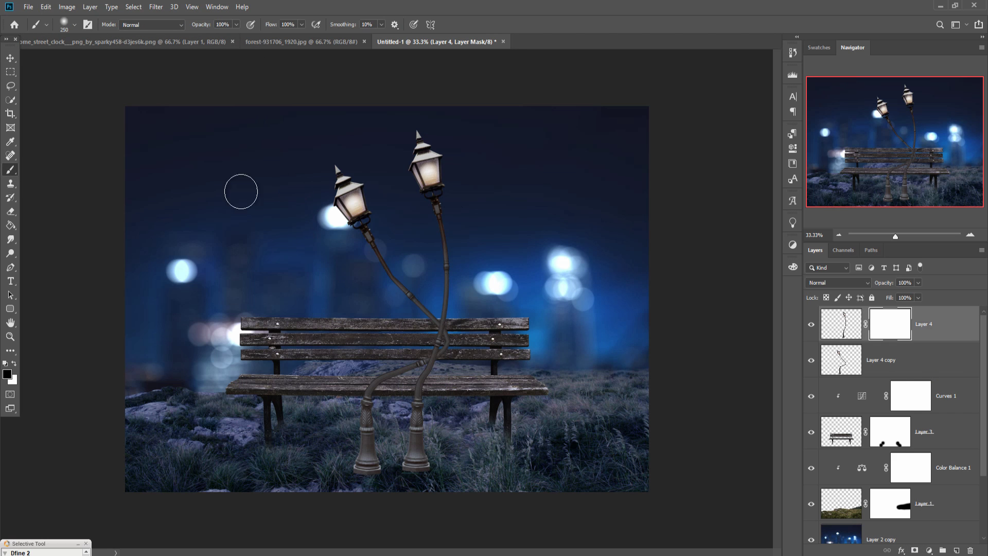
scroll(422, 308, "up", 5)
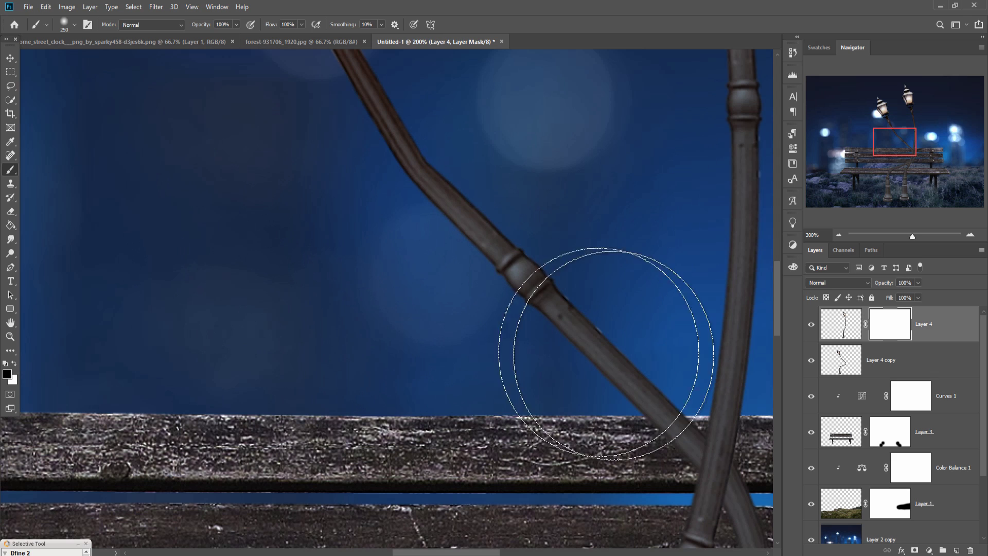
left_click_drag(604, 363, 503, 260)
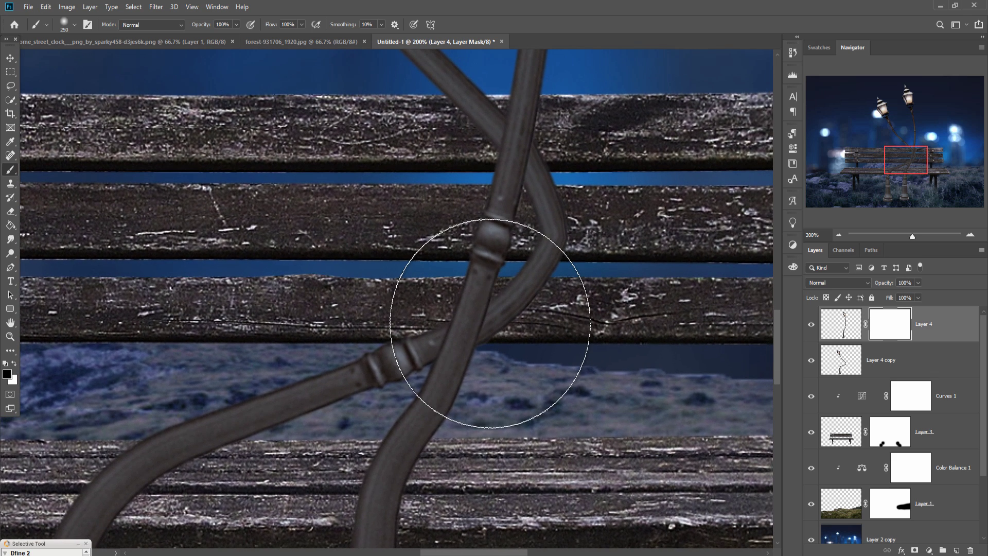
key("bracketleft")
key("bracketleft")
key("bracketleft")
key("bracketleft")
key("bracketleft")
key("bracketleft")
key("bracketleft")
key("bracketleft")
key("bracketleft")
key("bracketleft")
key("bracketleft")
key("bracketleft")
key("bracketleft")
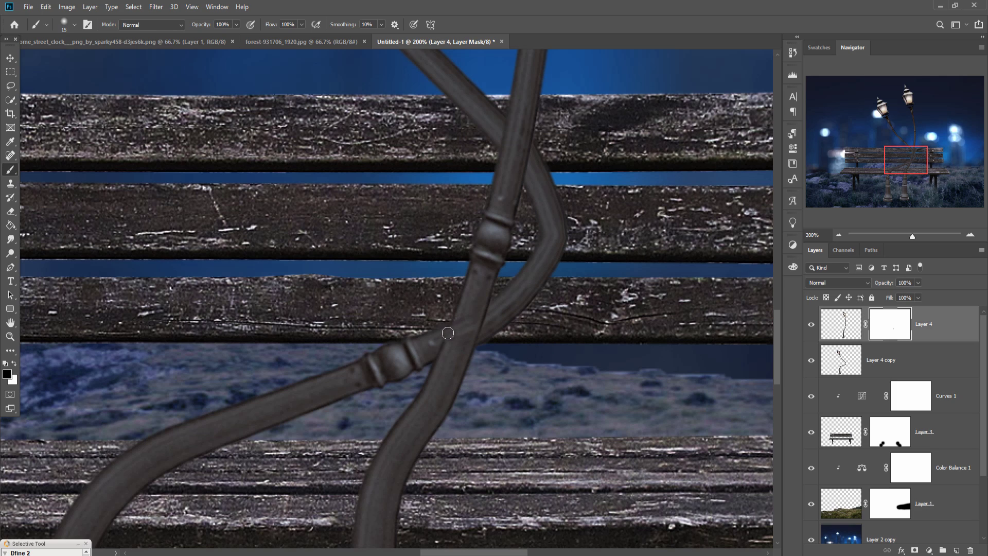
left_click_drag(462, 327, 496, 312)
left_click(9, 56)
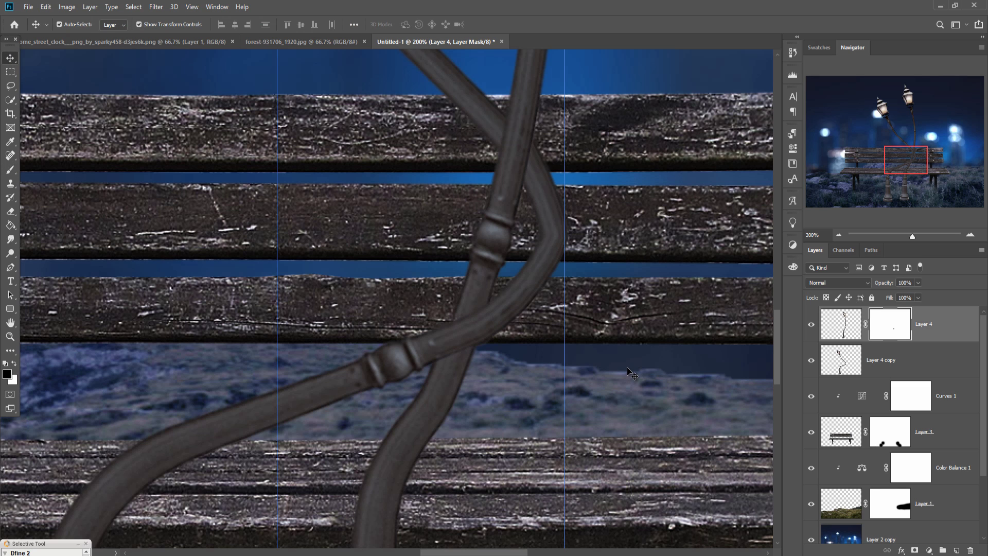
key("ctrl+minus")
key("ctrl+minus")
key("ctrl+minus")
key("ctrl+plus")
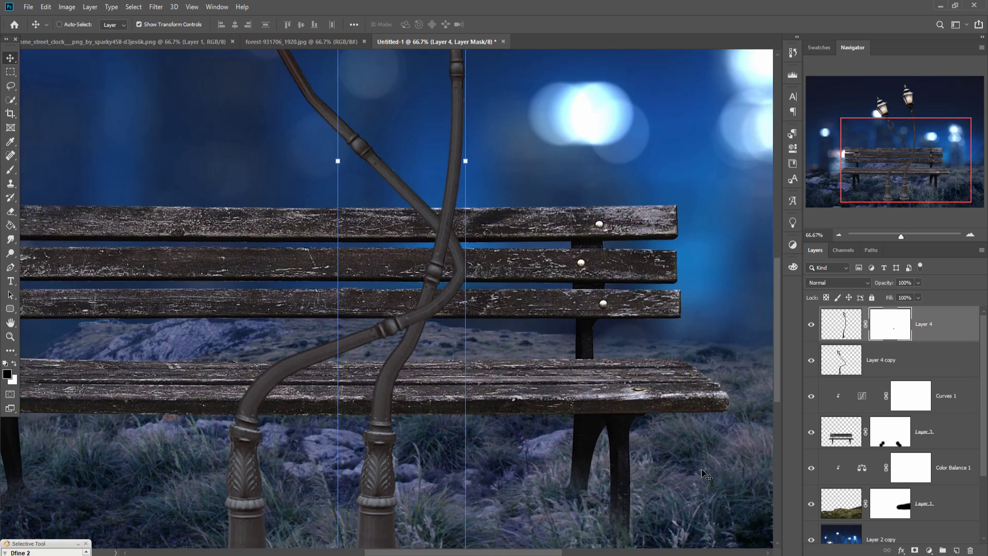
key("ctrl+plus")
key("ctrl+plus")
left_click(916, 358)
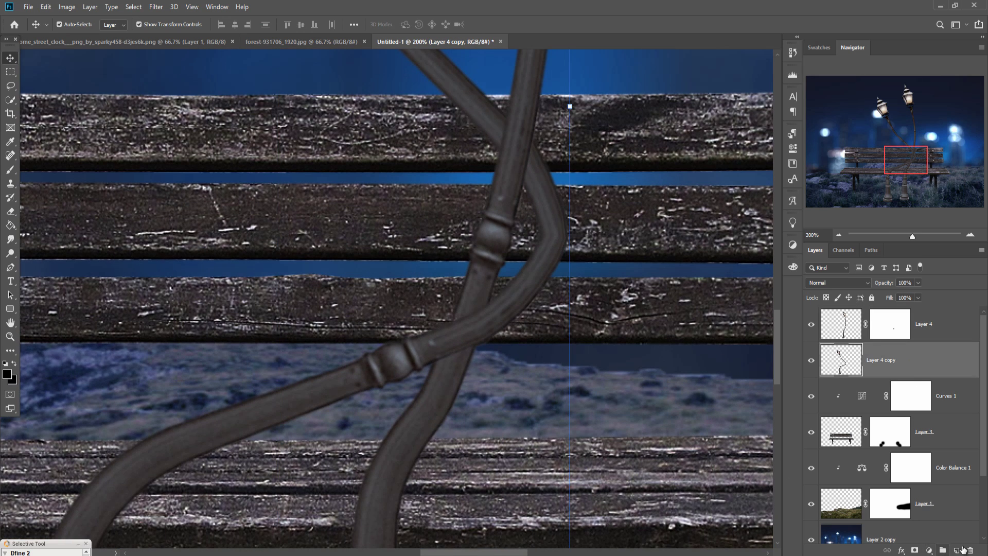
Add Layer 5 clipped to the left lamp layer, undoing a trial shadow dab
left_click(955, 550)
left_click(7, 171)
key("bracketright")
right_click(891, 354)
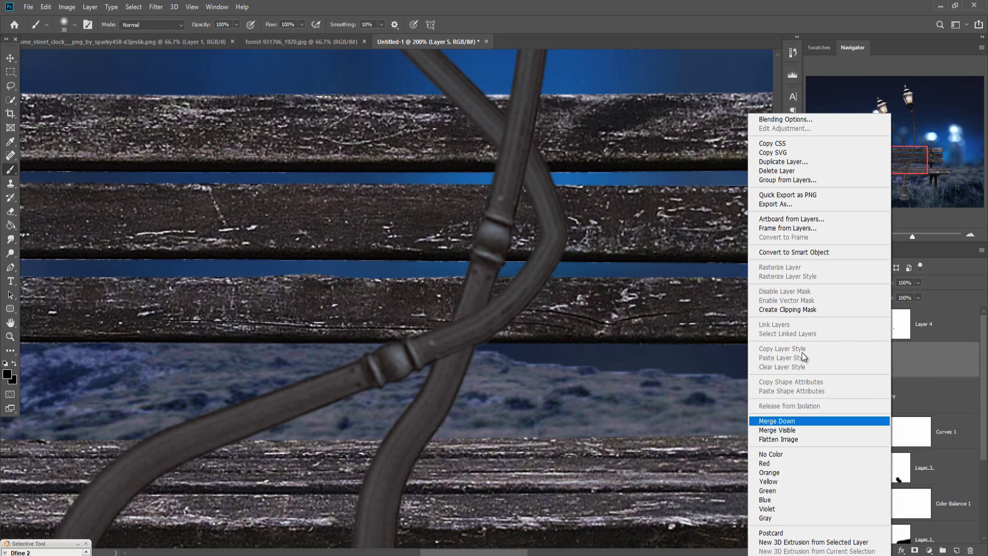
left_click(808, 309)
key("bracketright")
left_click(460, 331)
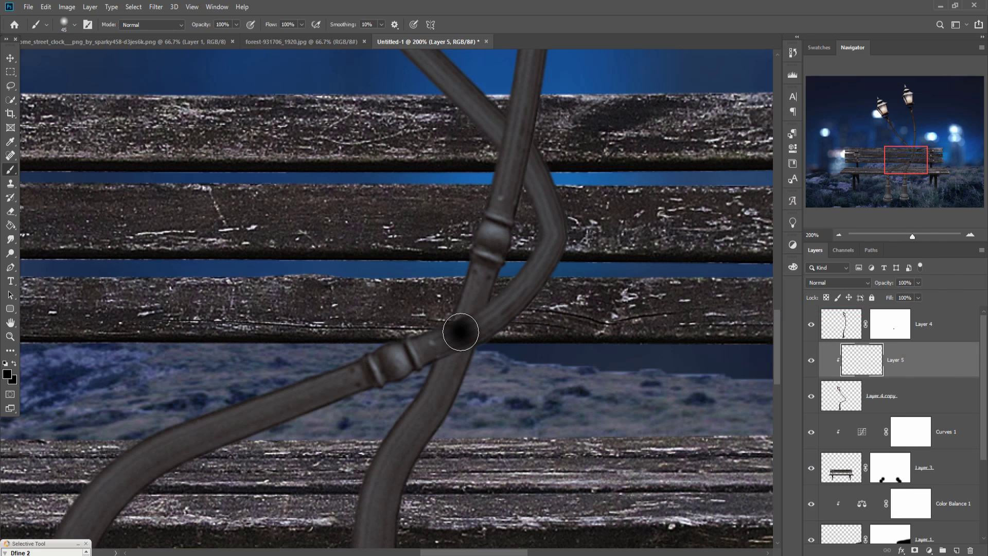
key("ctrl+z")
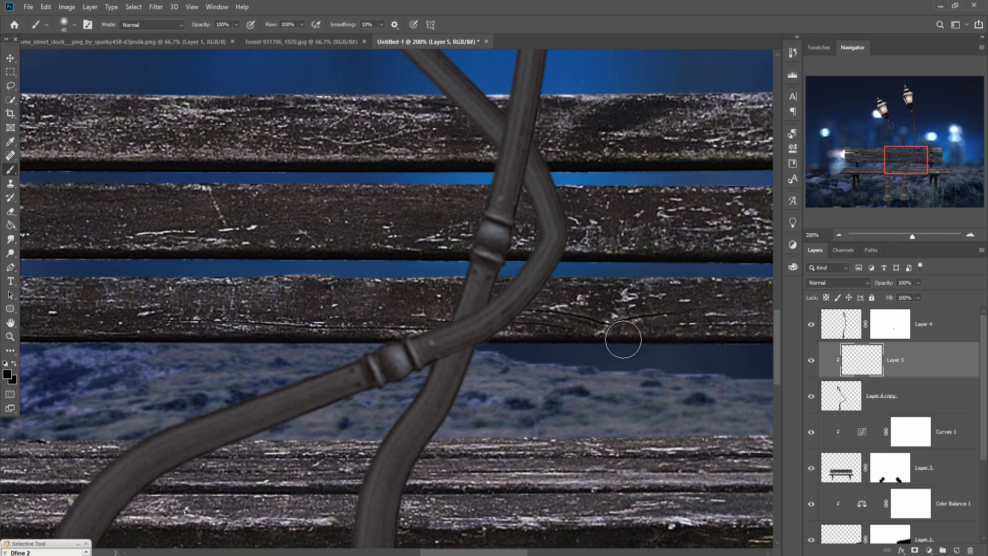
Add Layer 6 above Layer 4 and brush soft dark shading where the poles cross
left_click(890, 324)
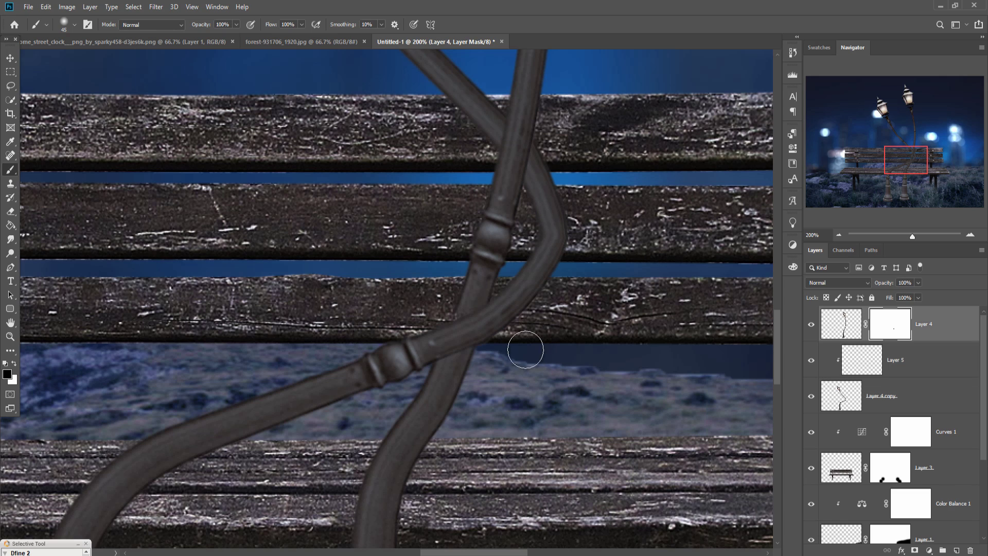
left_click(837, 329)
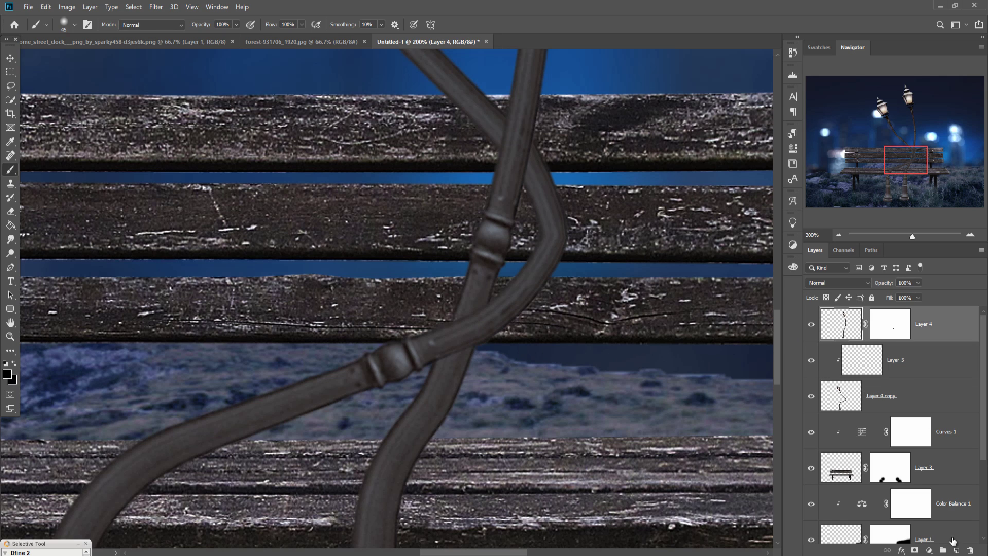
left_click(956, 550)
mouse_move(458, 329)
left_mouse_down()
mouse_move(476, 322)
mouse_move(447, 355)
mouse_move(463, 337)
left_mouse_up()
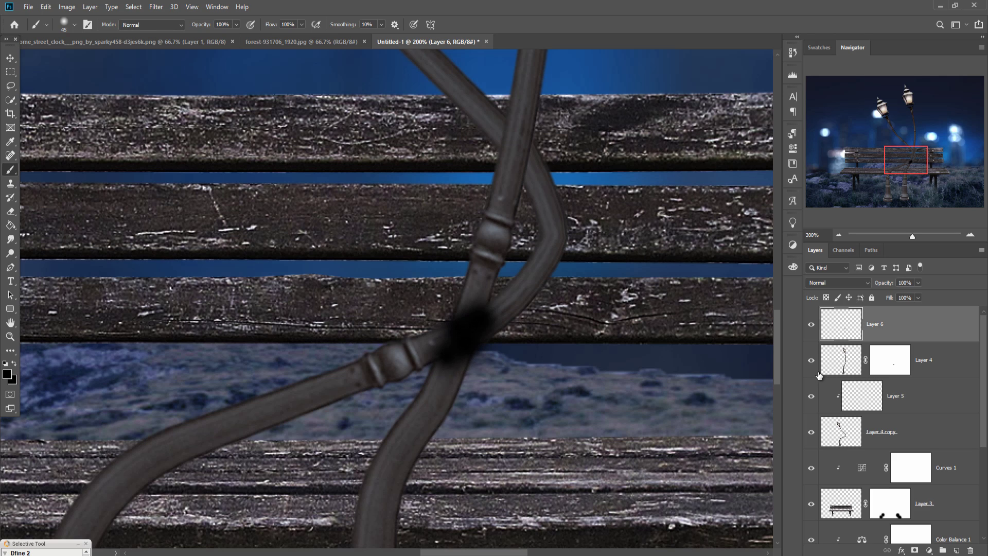
Add a mask to Layer 6 and paint out the shading at the pole crossing
left_click(916, 550)
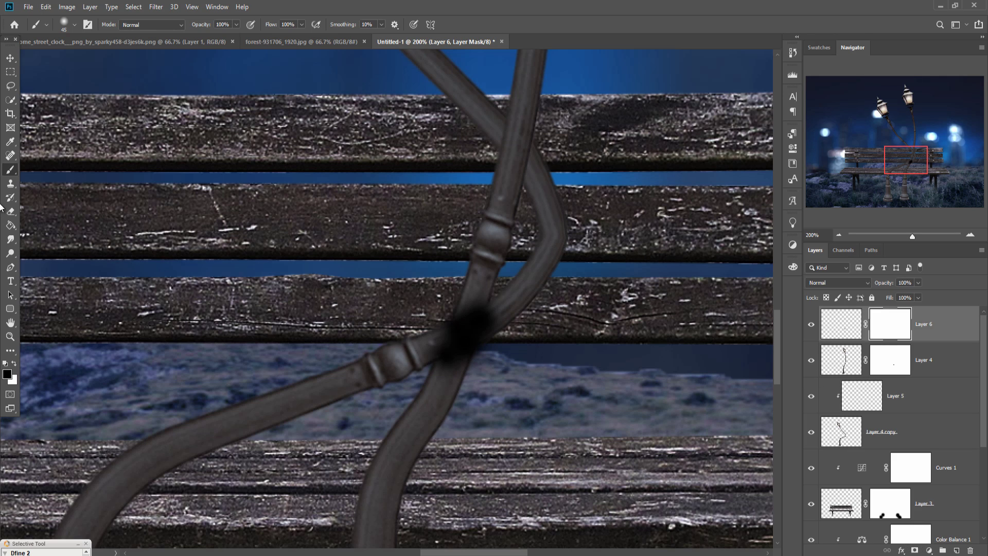
key("bracketleft")
key("bracketleft")
left_click_drag(492, 321, 438, 350)
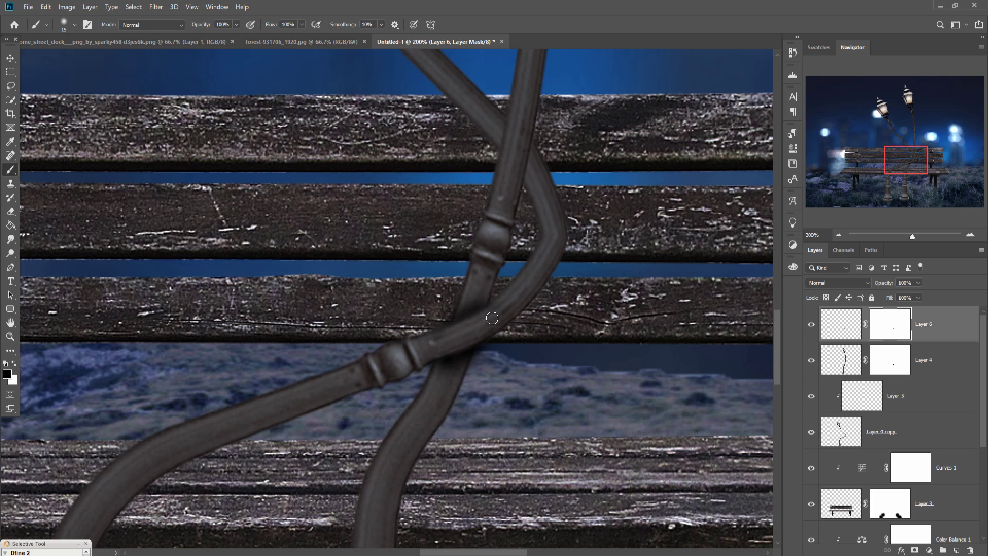
left_click(883, 360)
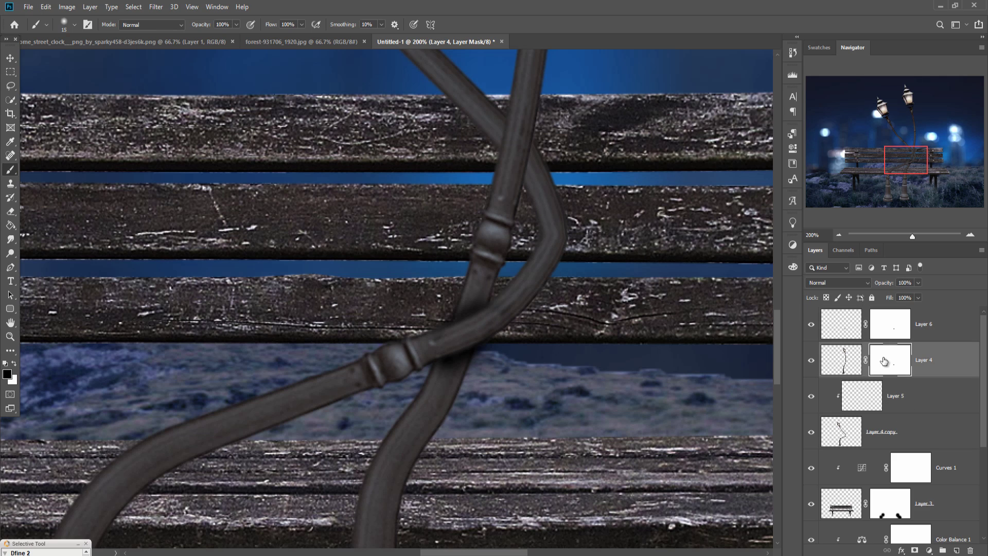
left_click(840, 331)
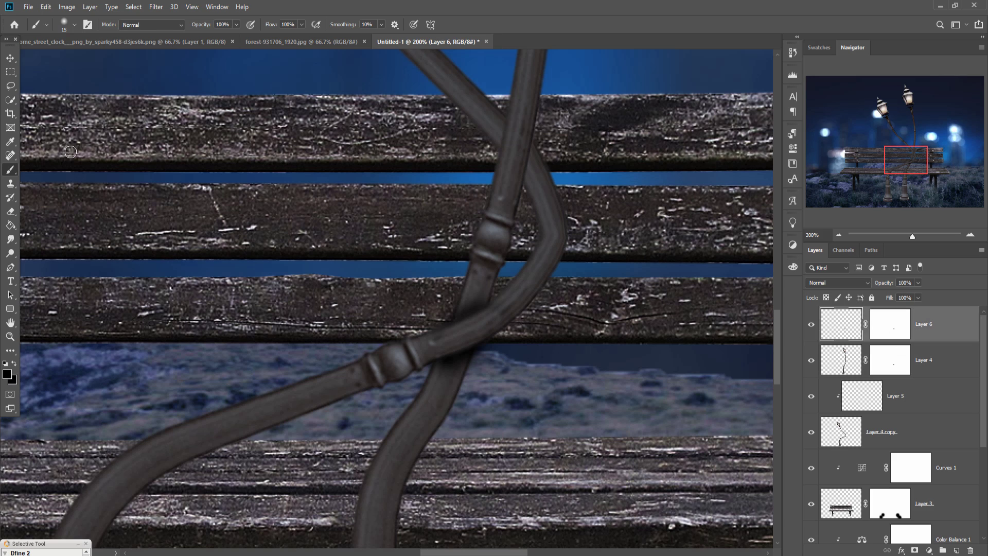
Clip Layer 6 to the lamp layer below, then select Curves 1
key("bracketright")
key("bracketright")
right_click(949, 320)
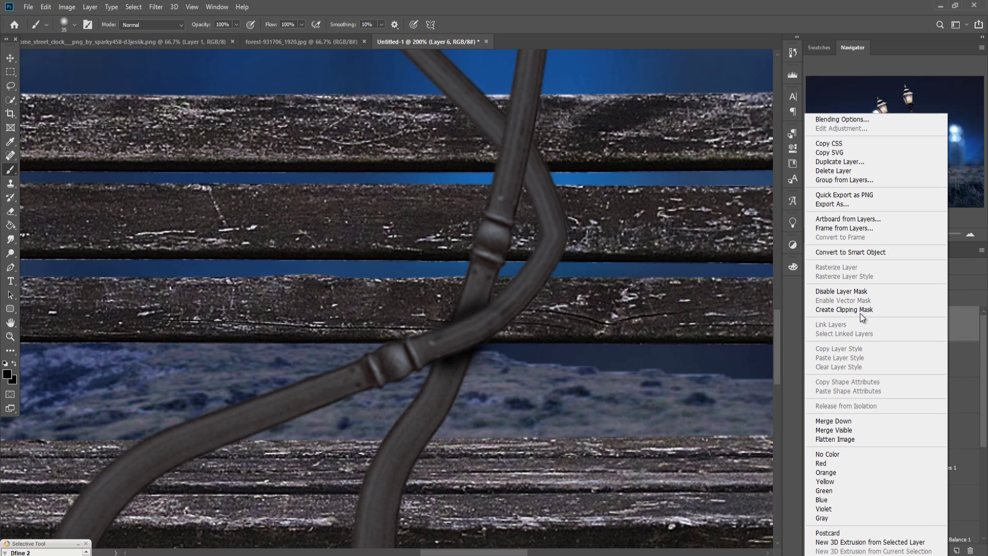
left_click(860, 310)
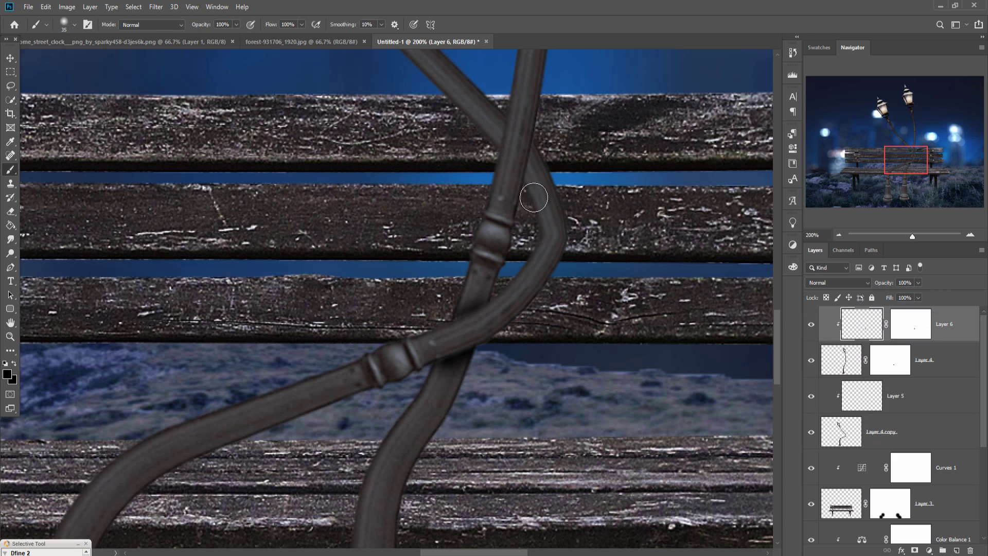
left_click(523, 163)
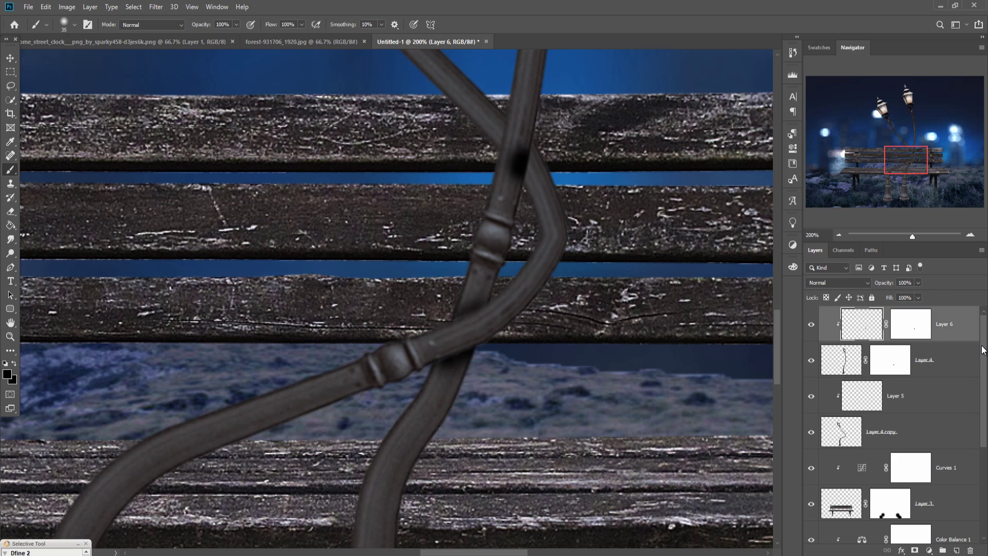
key("ctrl+z")
left_click(874, 402)
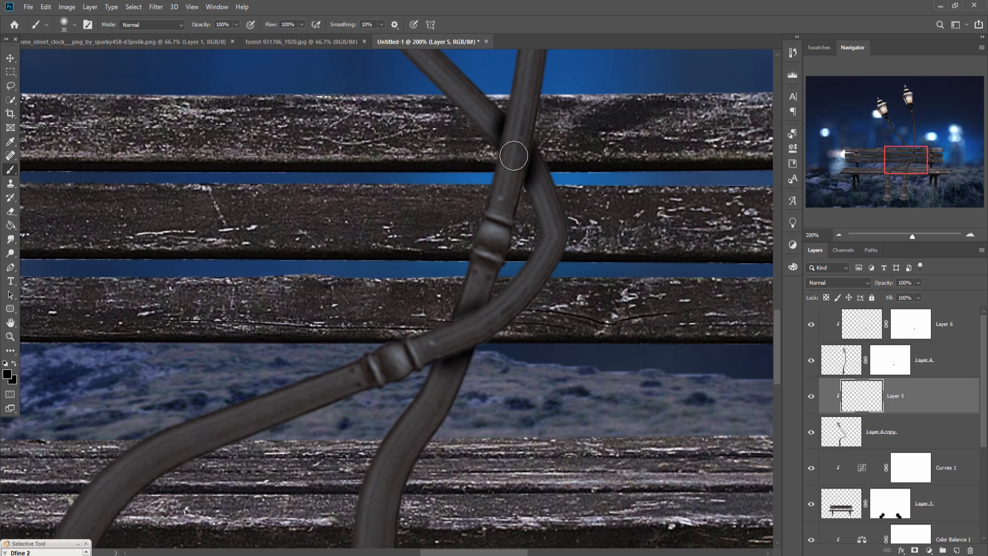
left_click(8, 60)
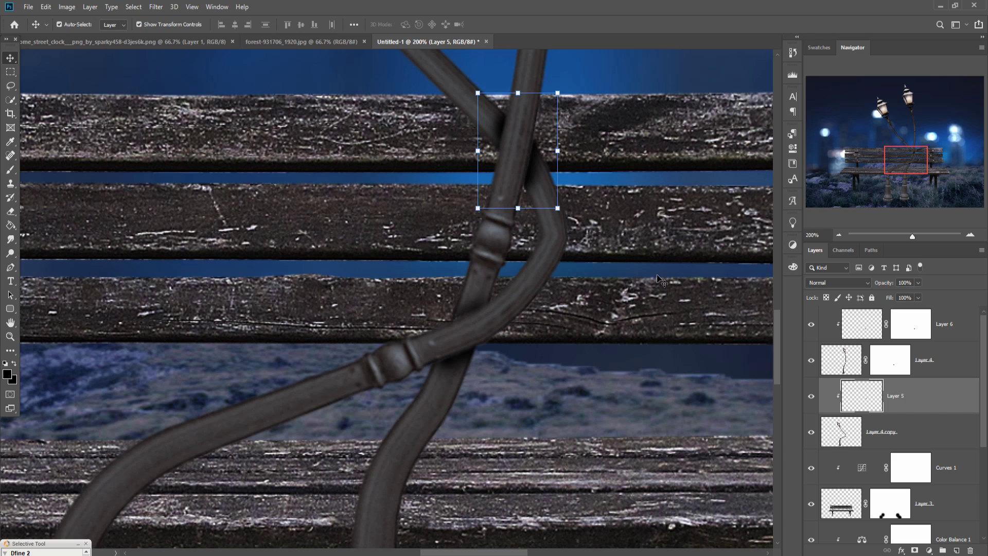
key("ctrl+minus")
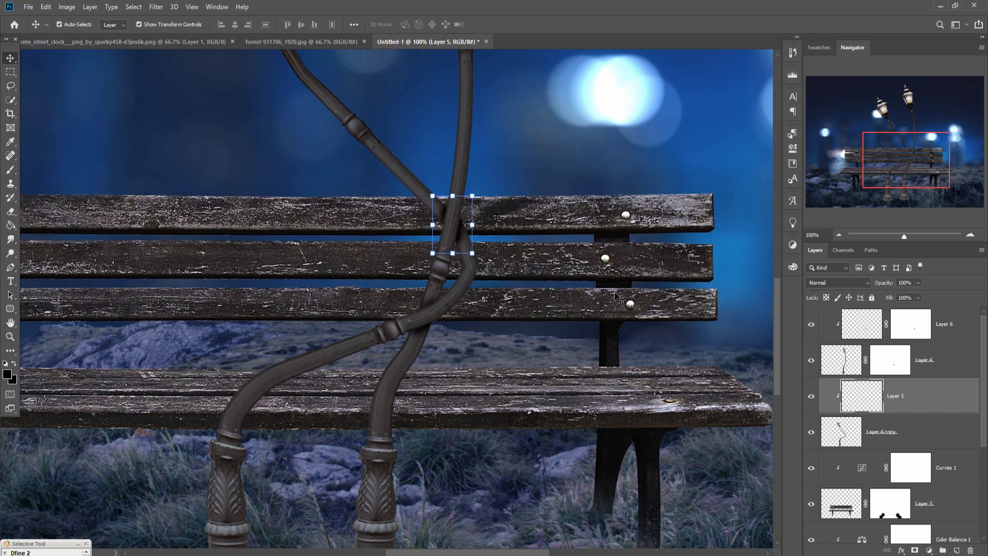
left_click(953, 473)
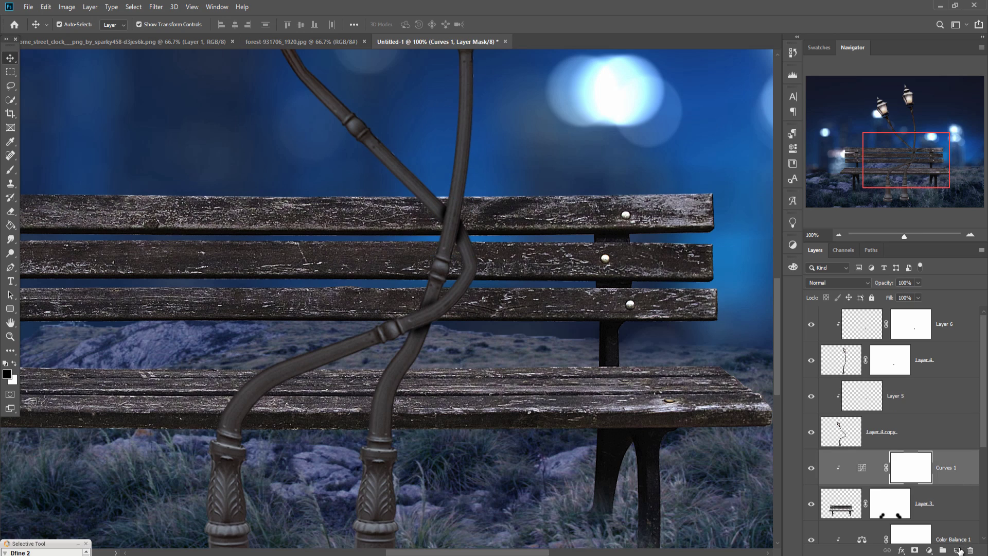
Add Layer 7 above Curves 1 and brush dark shading along the poles over the bench
key("ctrl+shift+alt+n")
left_click(8, 170)
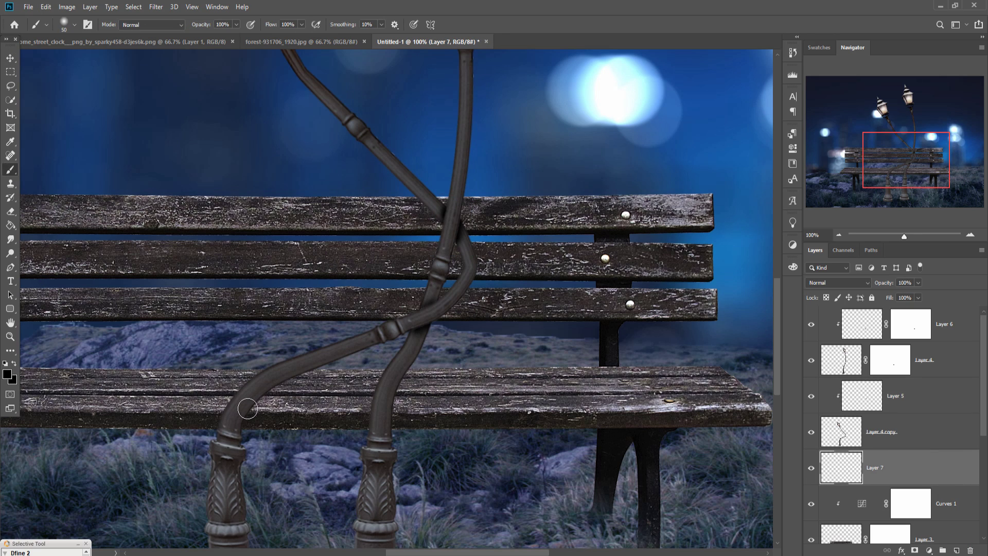
key("bracketright")
left_click_drag(255, 394, 444, 305)
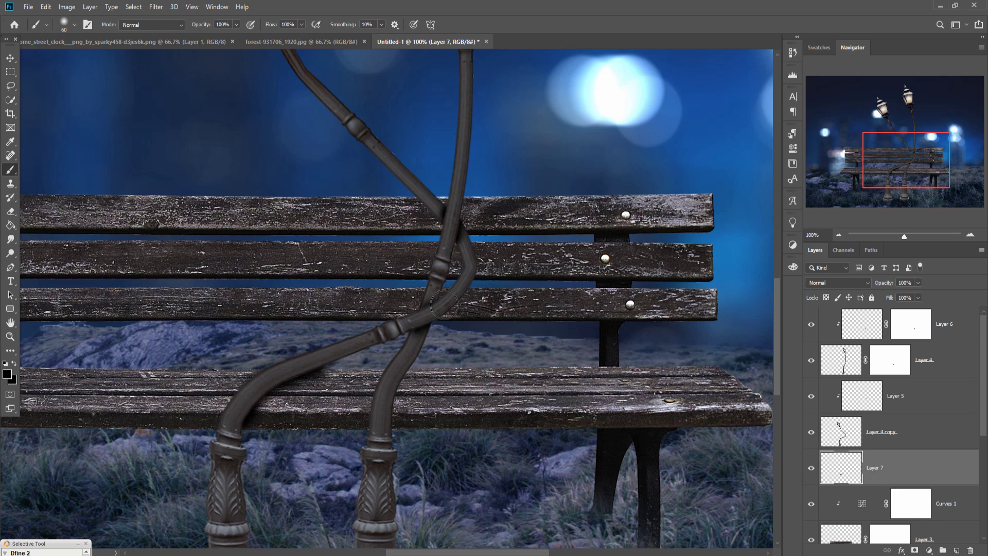
mouse_move(442, 307)
left_mouse_down()
mouse_move(462, 242)
mouse_move(428, 207)
left_mouse_up()
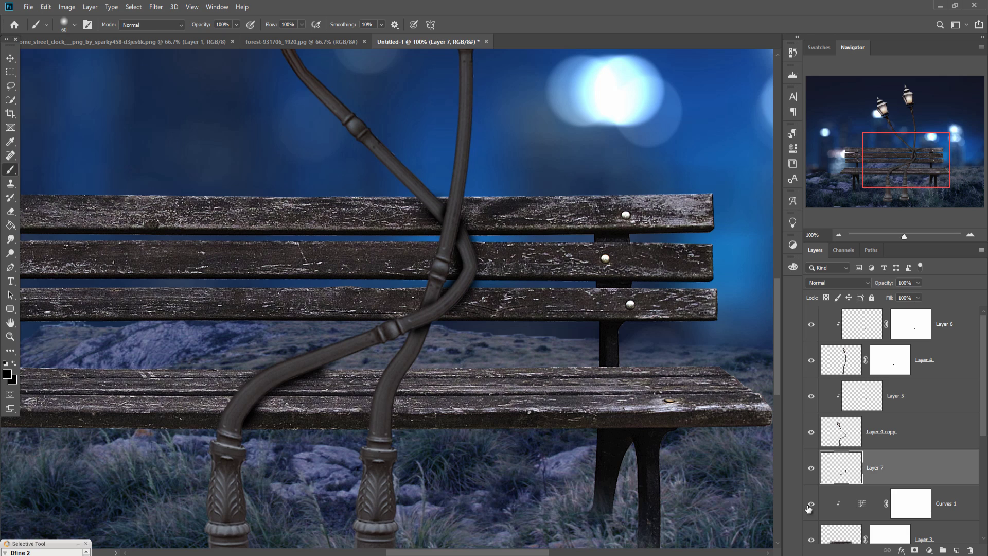
Mask part of Layer 7's shading, then add empty Layer 8 above Layer 5
left_click(915, 550)
key("bracketleft")
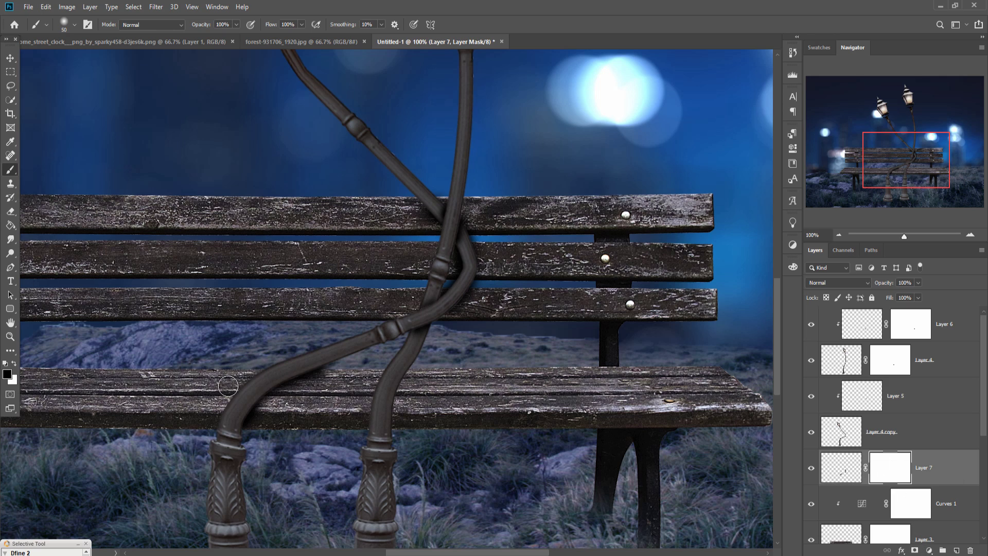
left_click(225, 397)
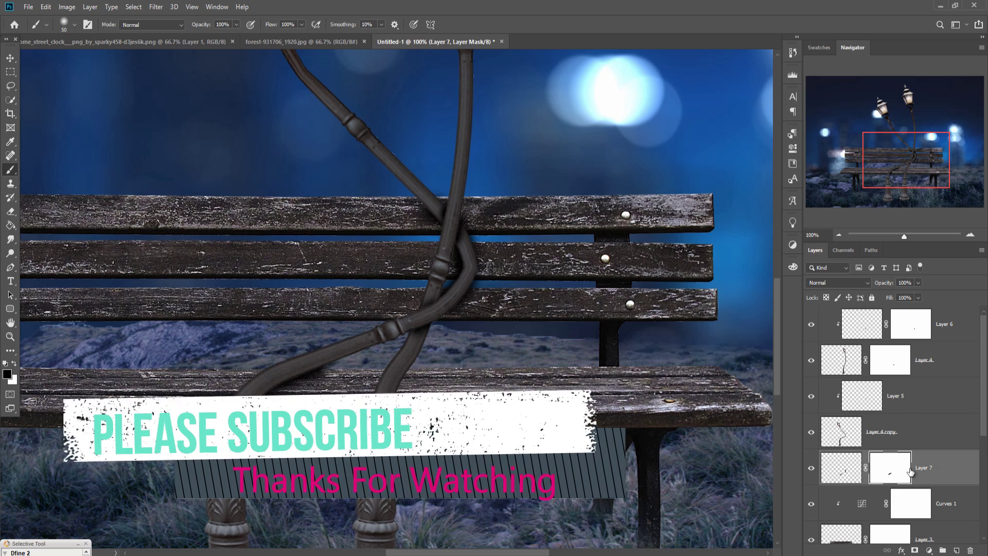
left_click(894, 398)
left_click(956, 550)
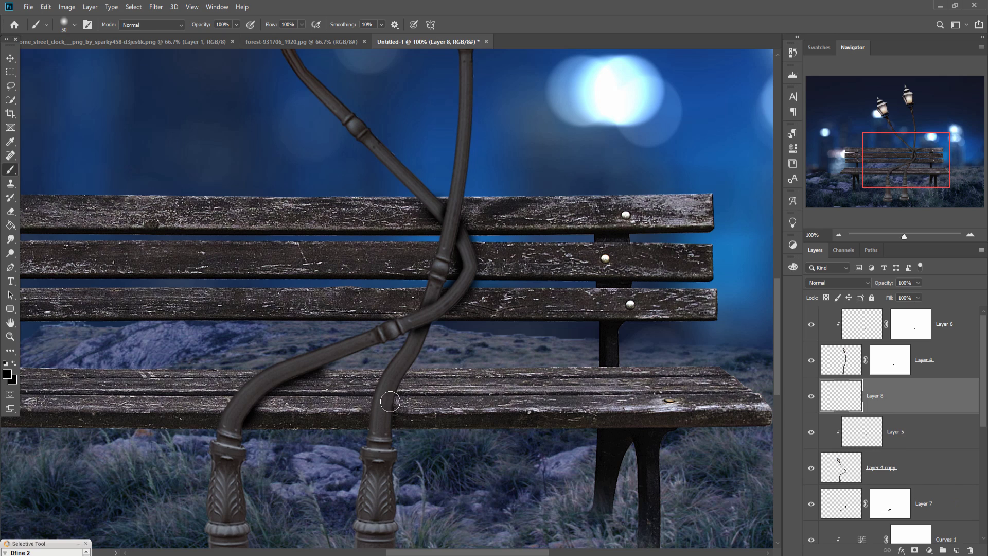
Brush soft black shading on Layer 8 where the lamp poles cross, undo the unwanted strokes, and zoom out
left_click(424, 375)
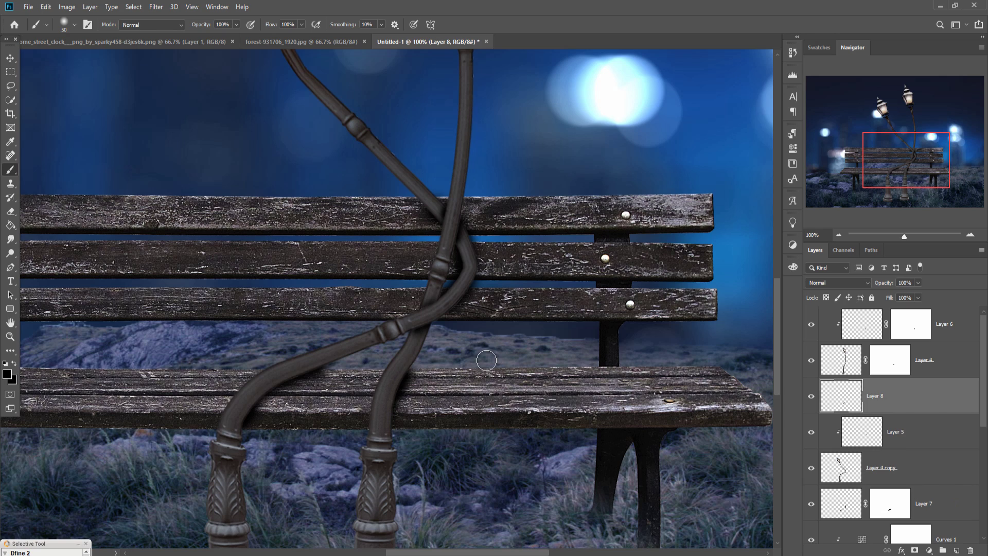
left_click_drag(432, 319, 436, 298)
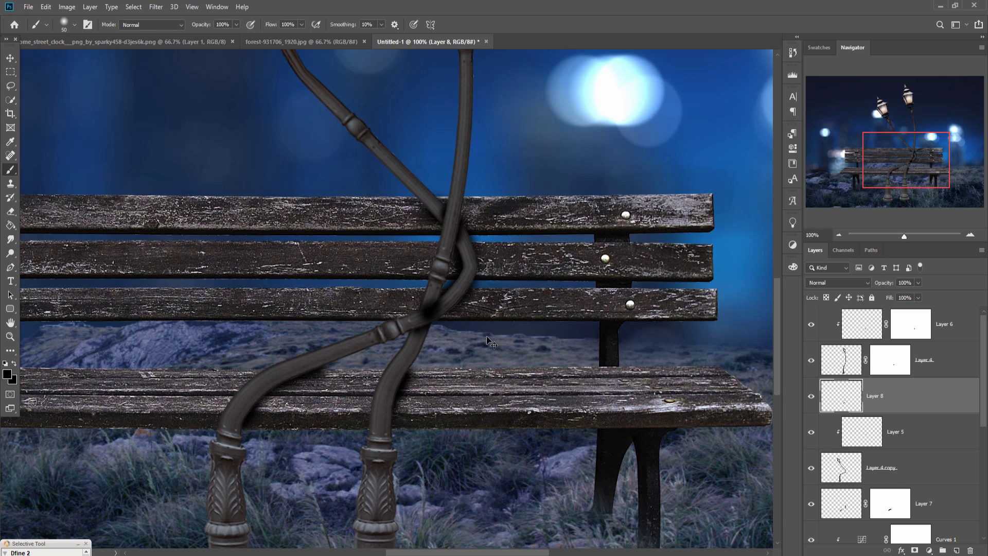
key("ctrl+z")
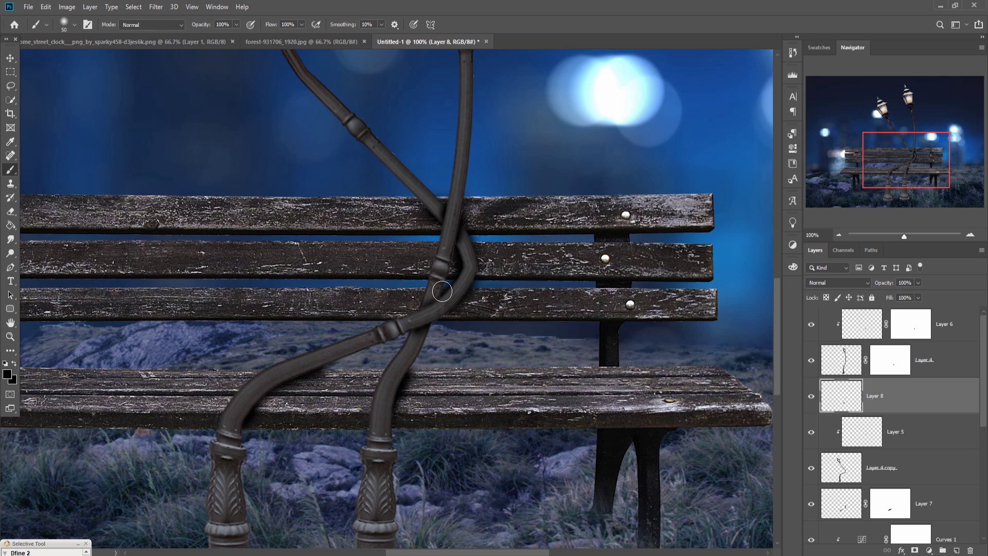
key("ctrl+z")
key("v")
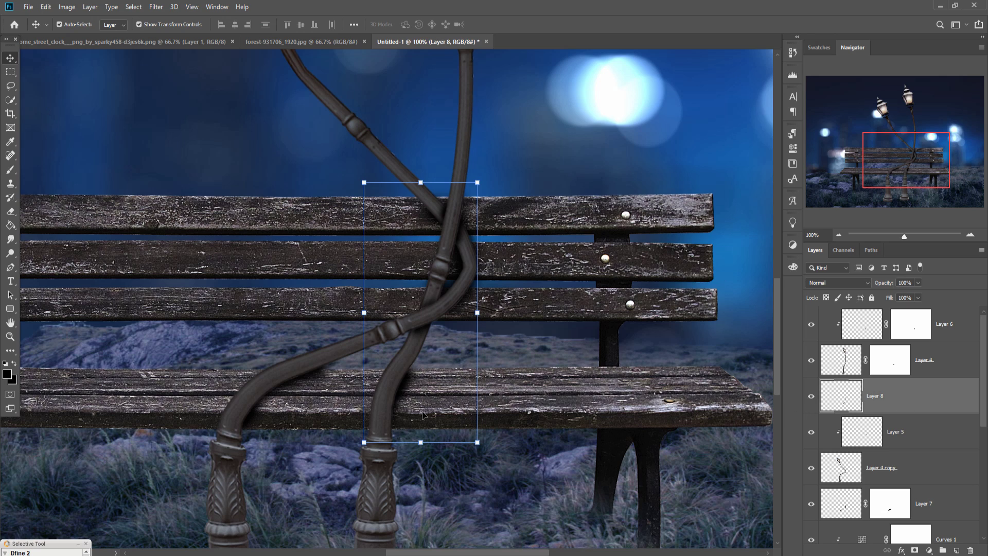
left_click(10, 170)
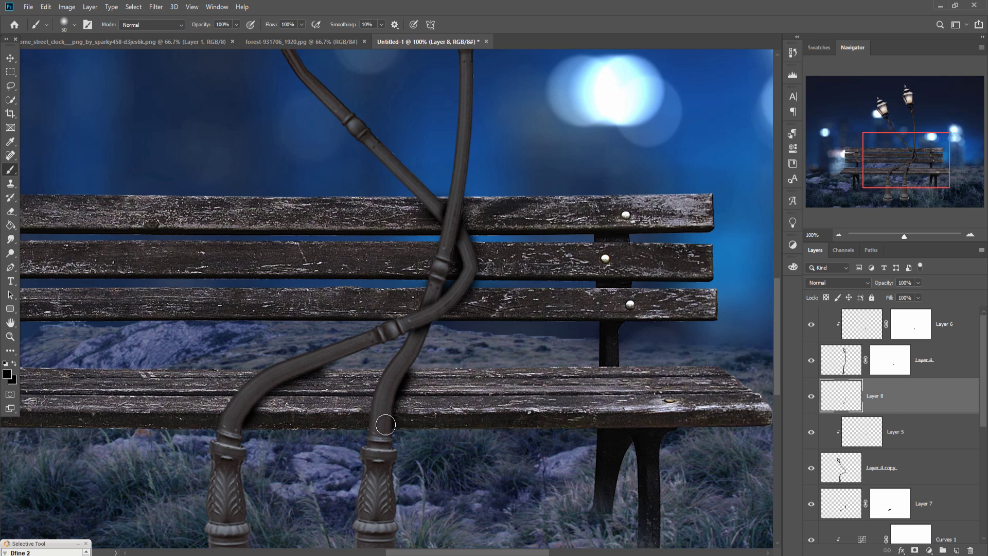
left_click(10, 58)
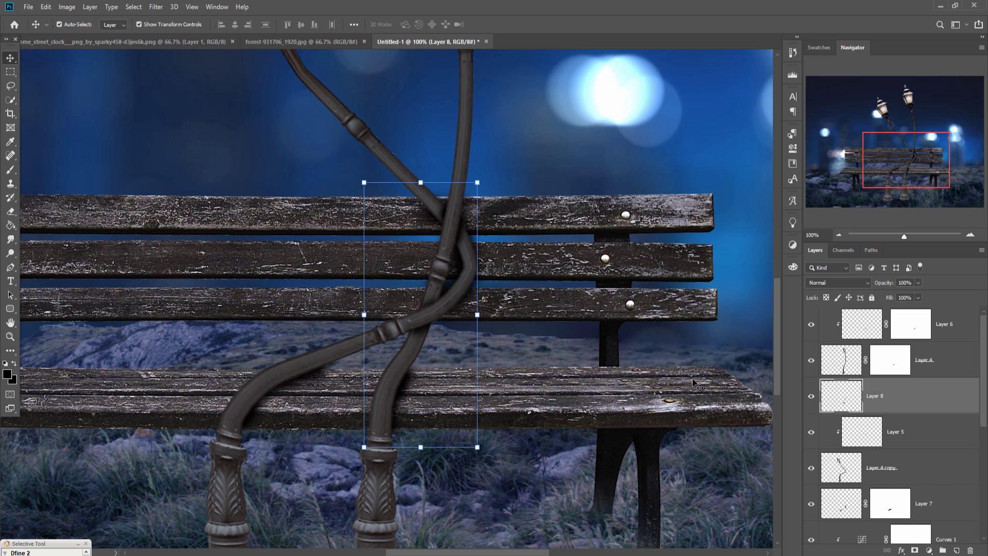
scroll(693, 383, "down", 3)
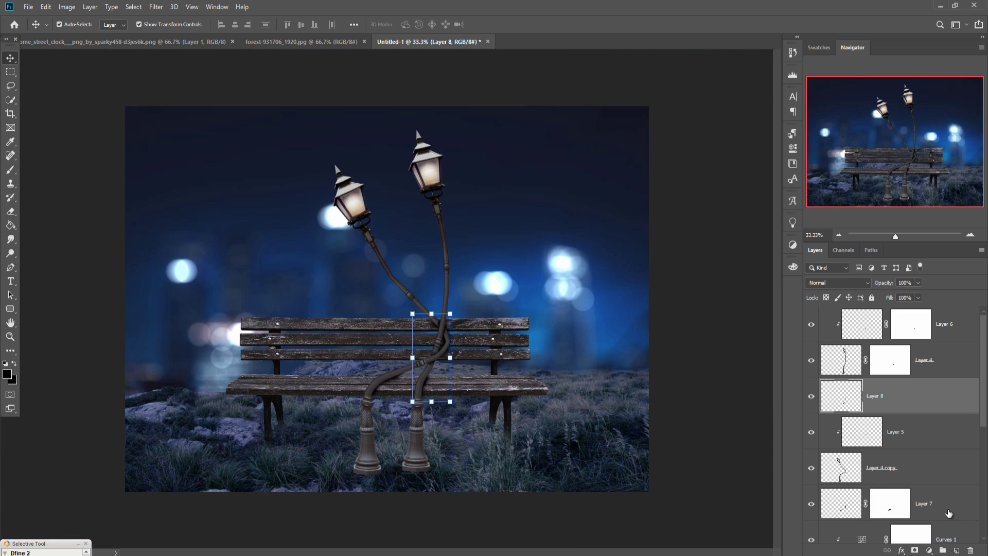
Mask Layer 4 copy and Layer 4 with a large black brush so both lamp bases sink into the grass
scroll(919, 431, "down", 2)
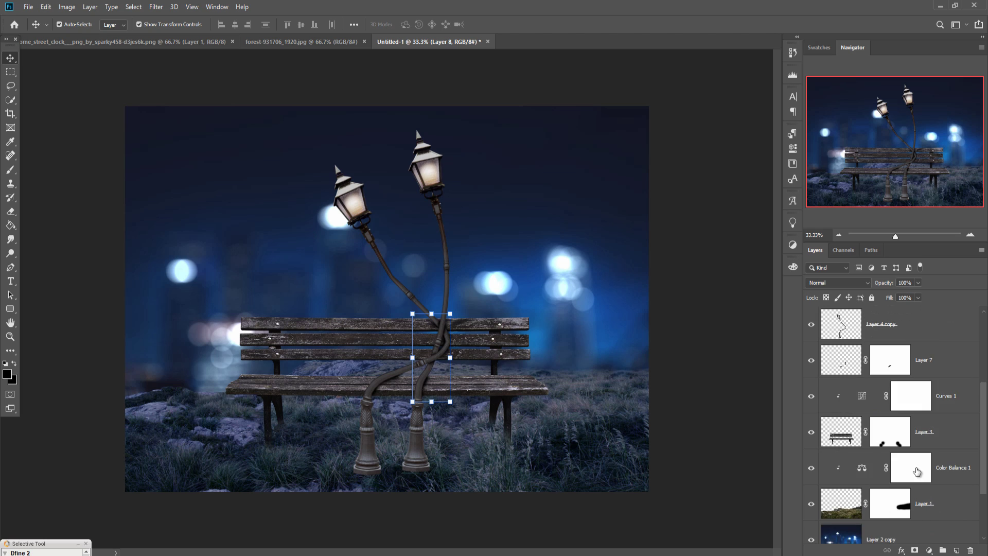
scroll(900, 437, "up", 1)
left_click(878, 443)
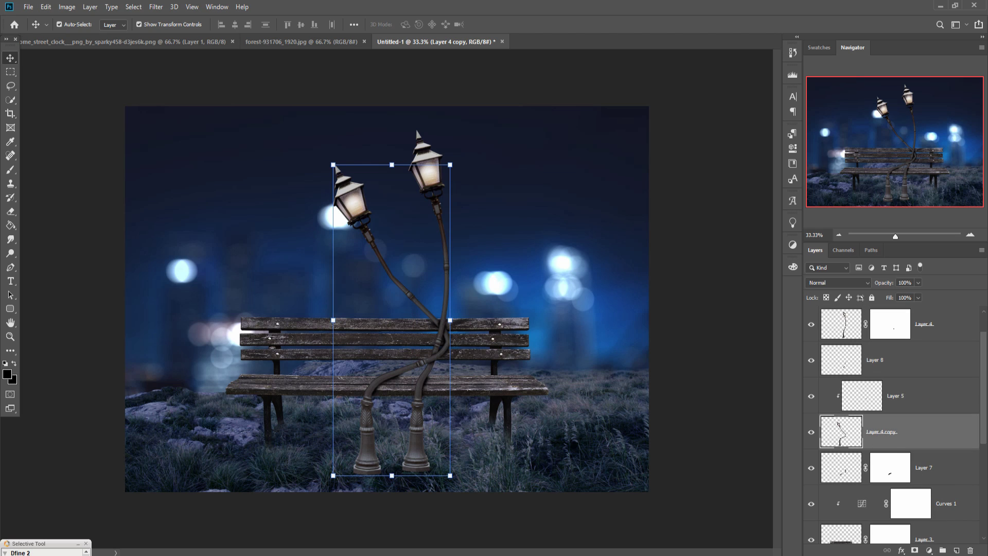
left_click(914, 550)
left_click(11, 169)
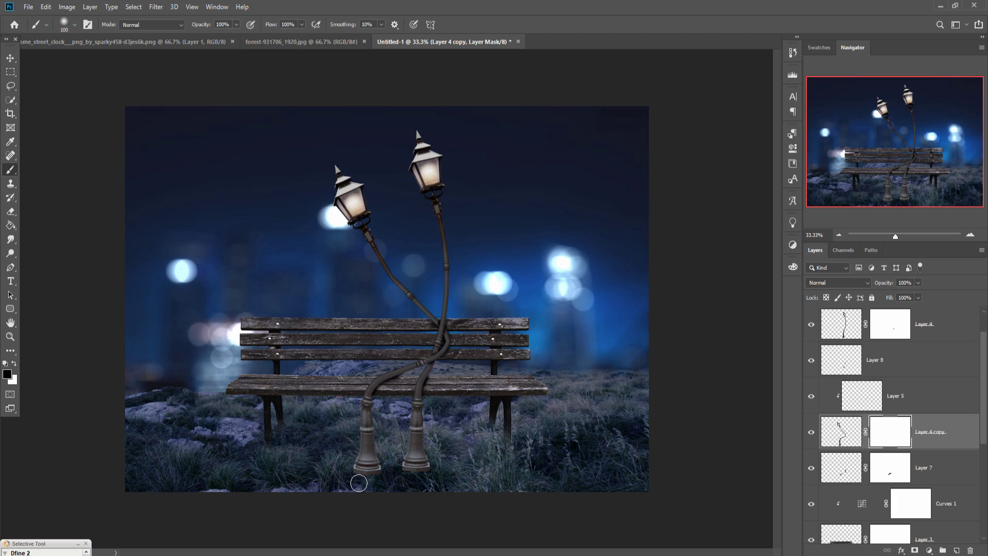
key("bracketright")
key("bracketright")
mouse_move(356, 482)
left_mouse_down()
mouse_move(393, 459)
mouse_move(375, 476)
mouse_move(352, 472)
mouse_move(351, 483)
left_mouse_up()
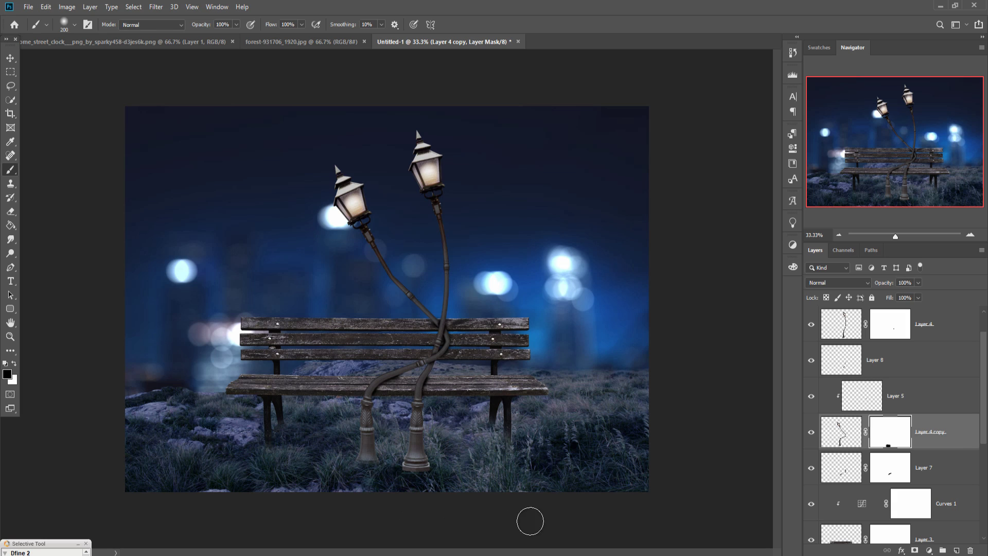
left_click(895, 335)
left_click_drag(419, 463, 419, 474)
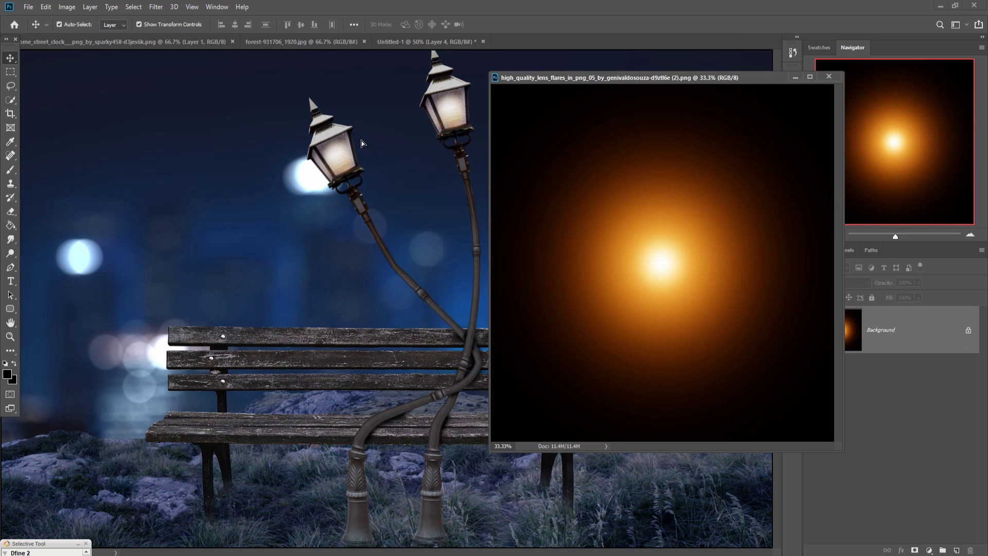
Bring the lens flare into Untitled-1 as Layer 9 above Layer 6, blended in Screen mode
left_click_drag(657, 246, 427, 102)
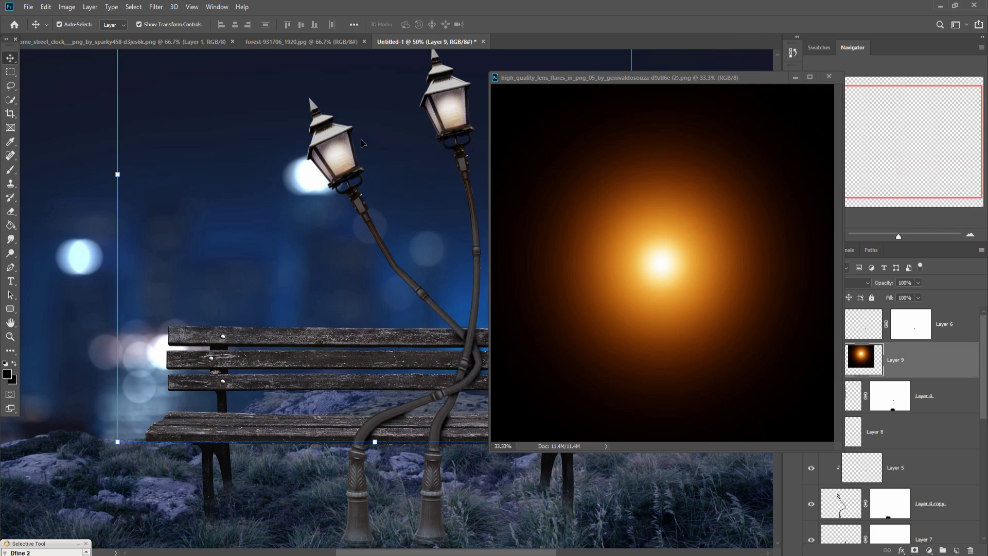
left_click(795, 81)
left_click_drag(903, 361, 875, 321)
left_click(859, 285)
left_click(829, 350)
Shrink the flare and centre it over the right lamp head
mouse_move(632, 176)
left_mouse_down()
mouse_move(216, 174)
mouse_move(465, 119)
mouse_move(443, 100)
left_mouse_up()
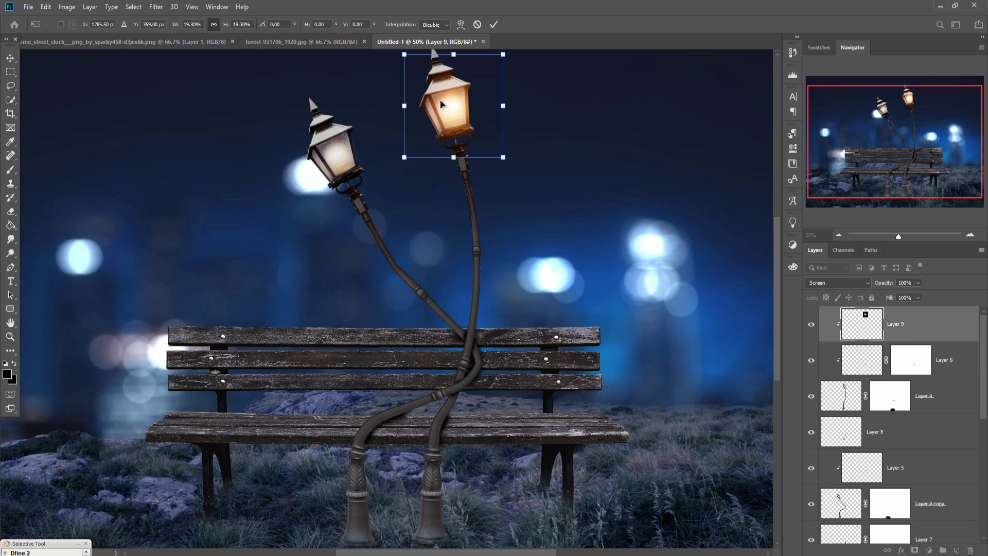
left_click_drag(453, 110, 445, 112)
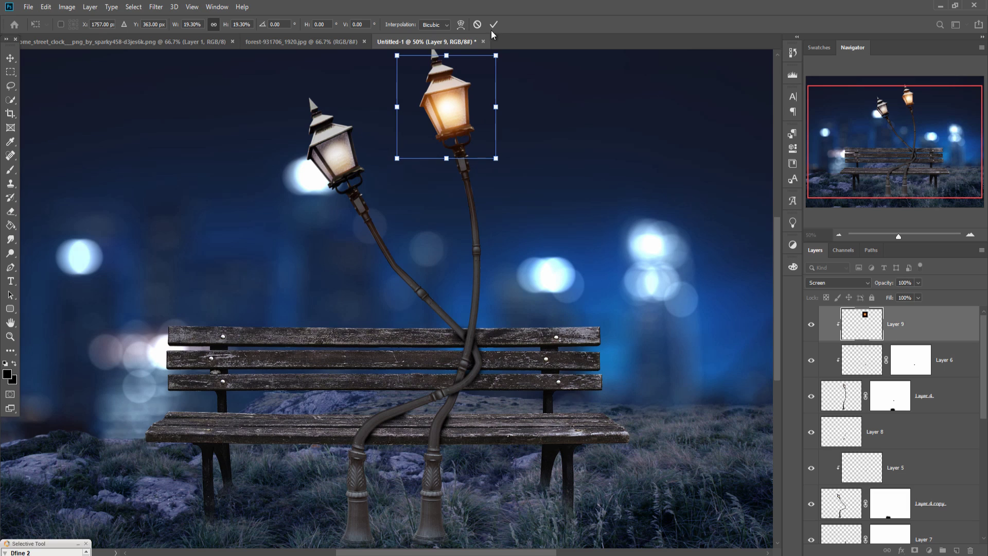
key("Return")
right_click(922, 334)
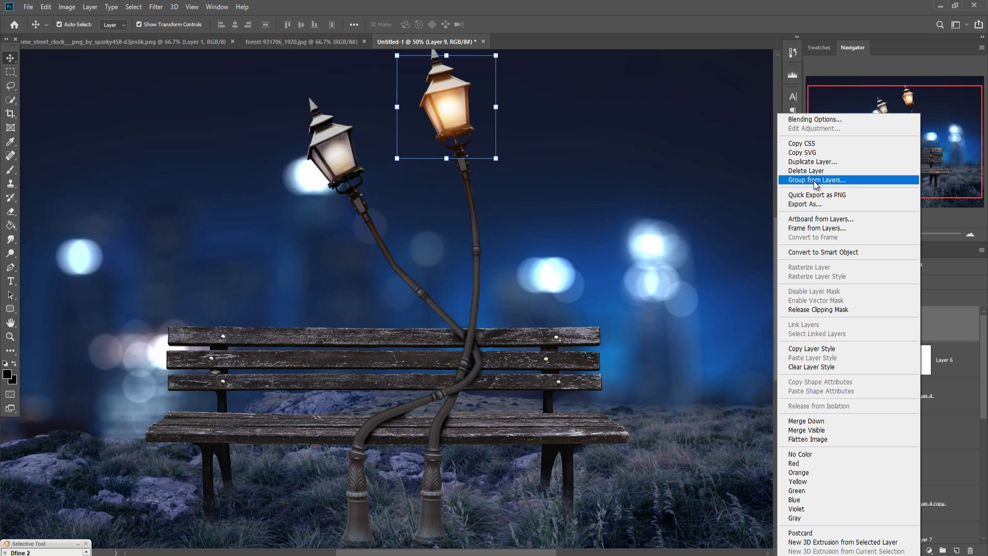
Duplicate Layer 9 twice and place Layer 9 copy 2 just above Layer 5
left_click(813, 162)
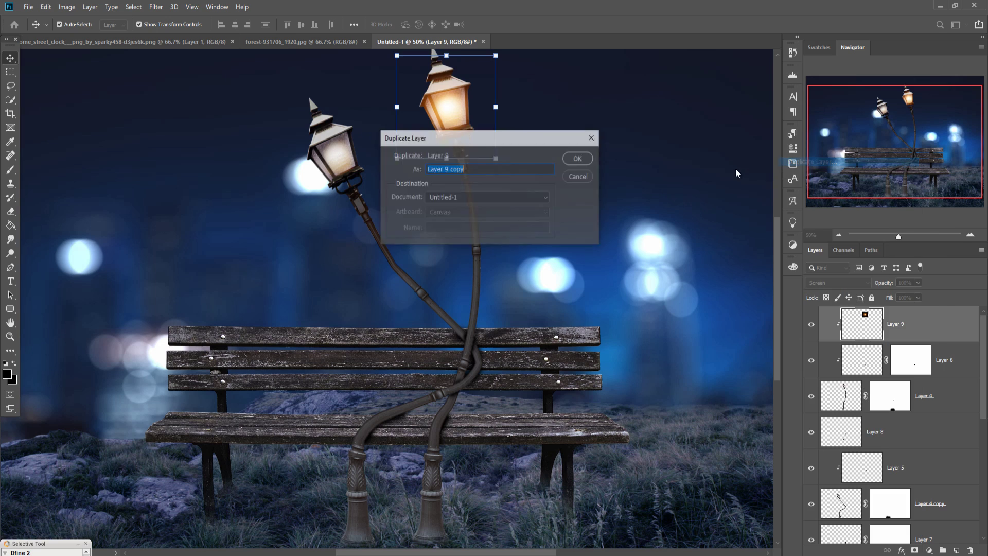
left_click(576, 161)
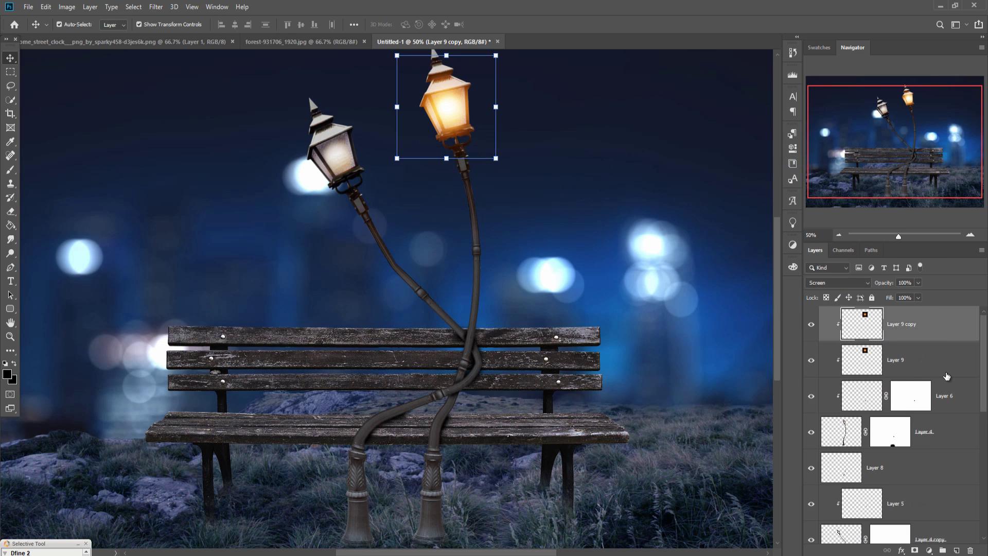
right_click(926, 328)
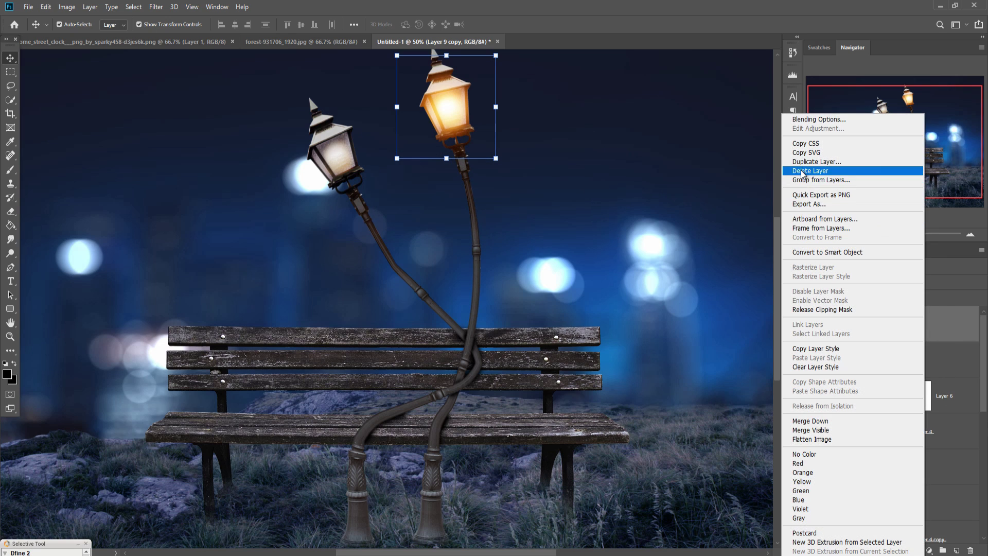
left_click(874, 170)
left_click(585, 162)
left_click_drag(954, 346, 948, 511)
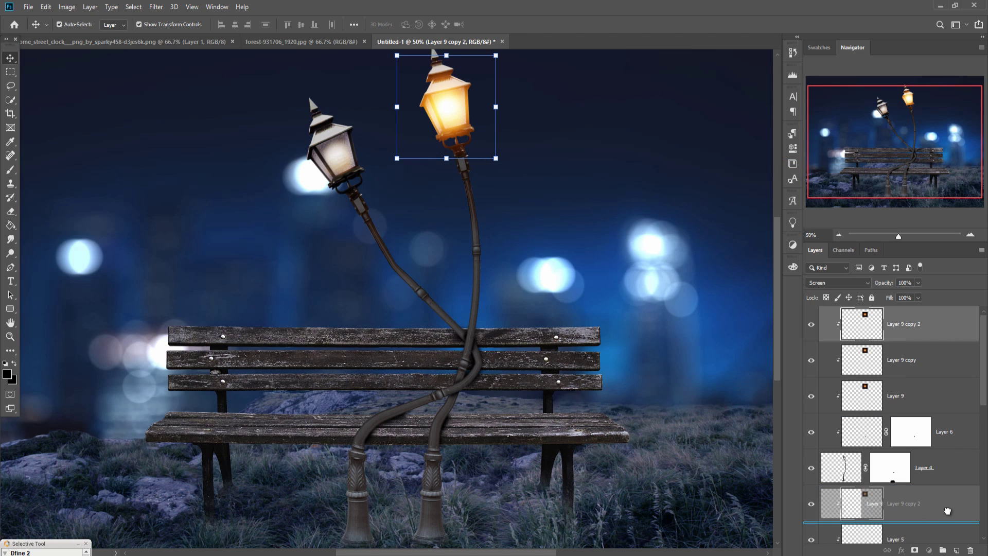
left_click_drag(947, 511, 933, 401)
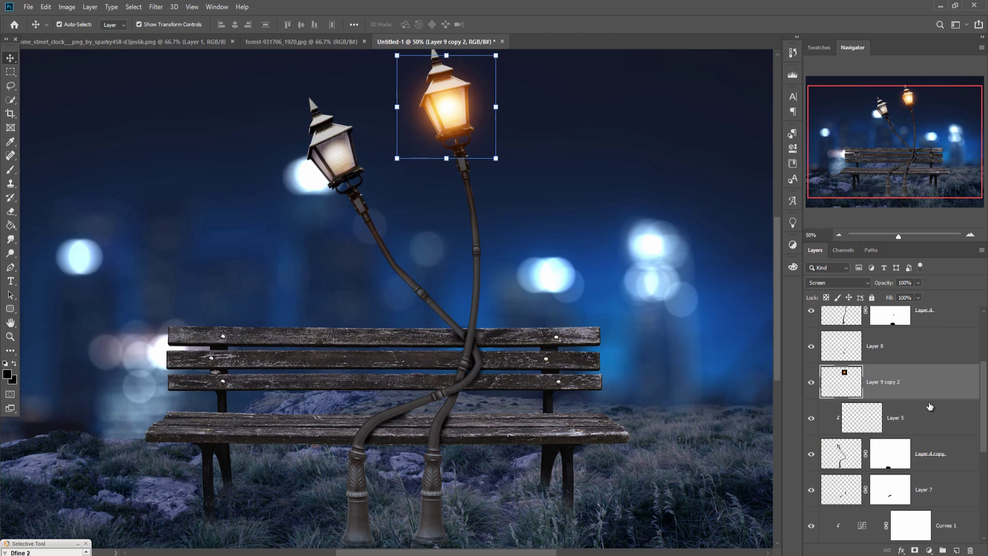
Move Layer 9 copy 2 onto the left lamp head and enlarge it slightly
left_click(449, 108)
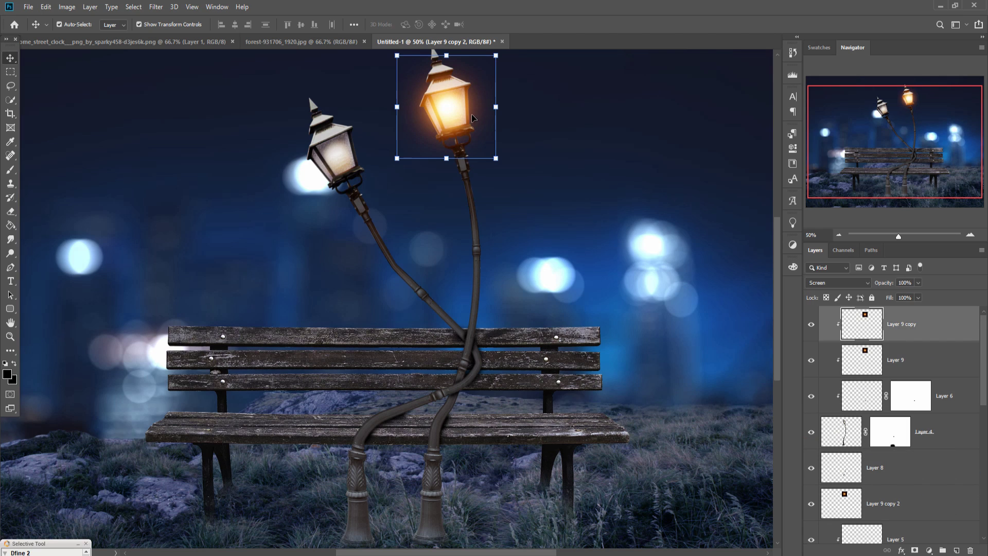
left_click(842, 500)
key("shift+Left")
key("shift+Left")
key("shift+Left")
key("shift+Left")
key("shift+Left")
key("shift+Left")
key("shift+Left")
key("shift+Left")
key("shift+Left")
key("shift+Left")
key("shift+Left")
key("shift+Left")
key("shift+Left")
key("shift+Left")
key("shift+Left")
key("shift+Left")
key("shift+Left")
key("shift+Left")
key("shift+Left")
key("shift+Left")
key("shift+Left")
key("shift+Left")
key("shift+Left")
key("shift+Left")
key("shift+Left")
left_click_drag(406, 109, 334, 155)
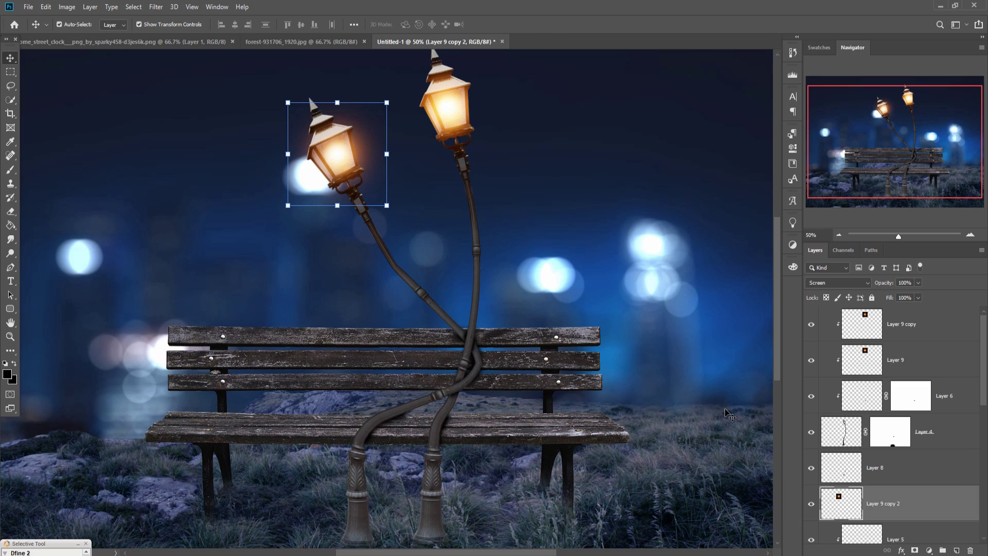
left_click_drag(387, 206, 397, 216)
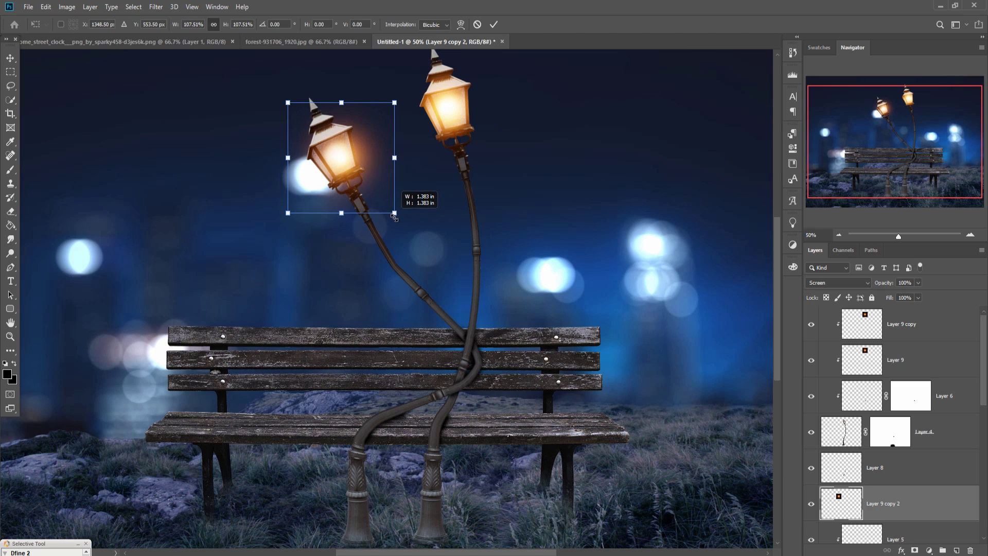
left_click_drag(339, 152, 344, 159)
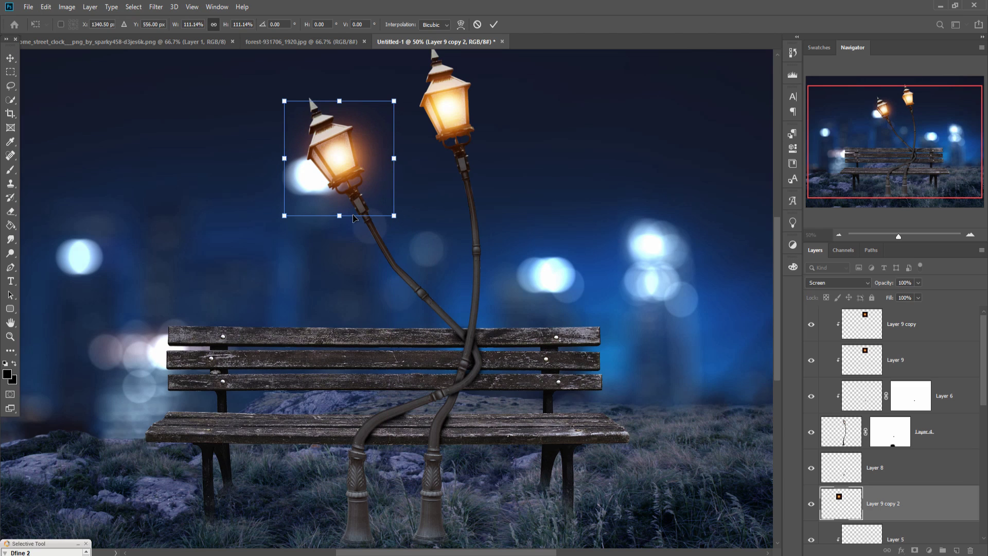
left_click(497, 24)
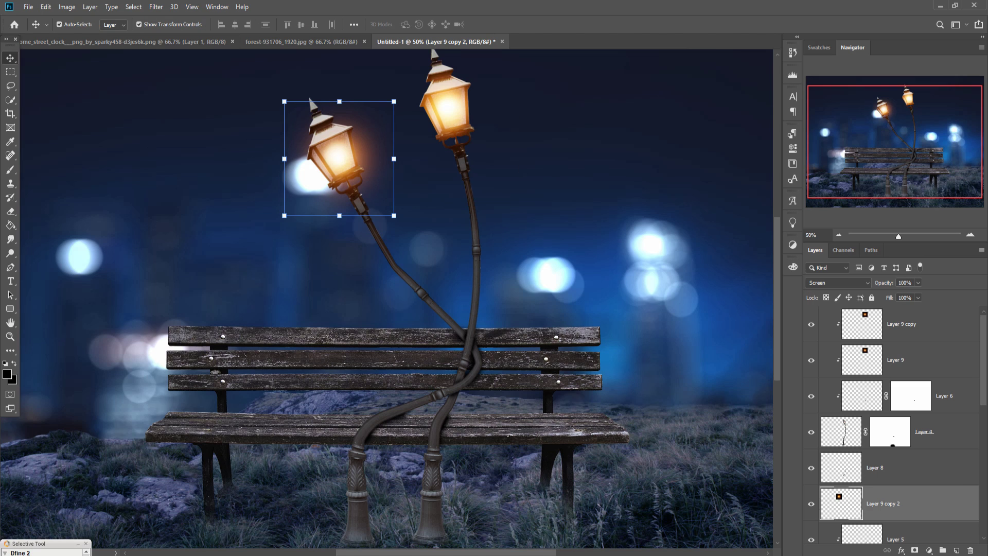
Release Layer 9 copy's clipping mask and duplicate Layer 9 copy 2 as Layer 9 copy 3
left_click(911, 327)
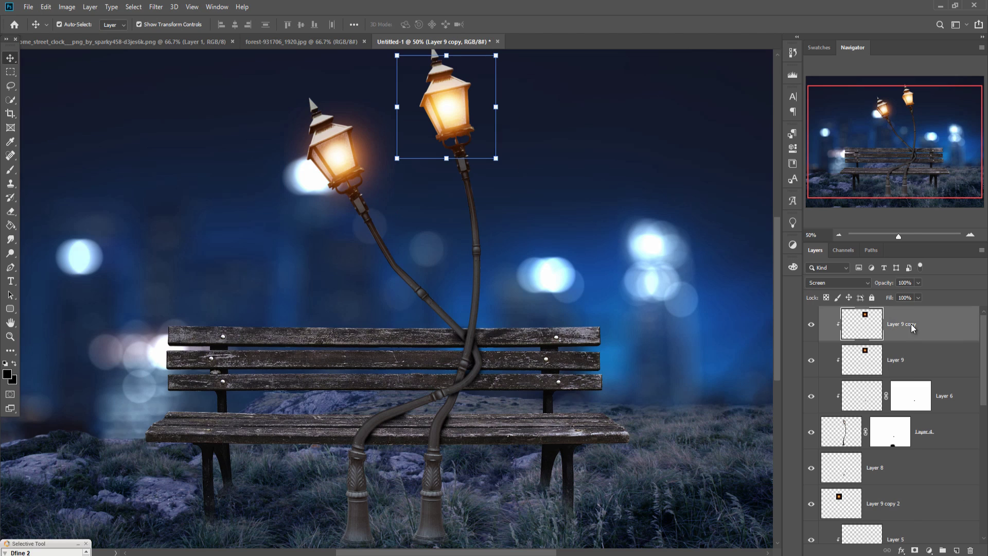
right_click(910, 326)
left_click(801, 310)
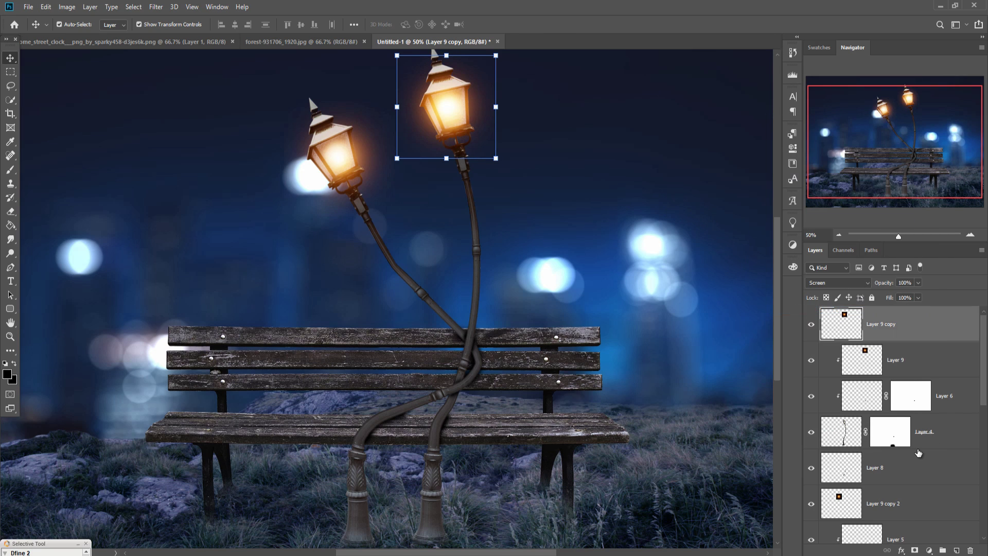
scroll(919, 452, "down", 2)
left_click(901, 434)
right_click(900, 435)
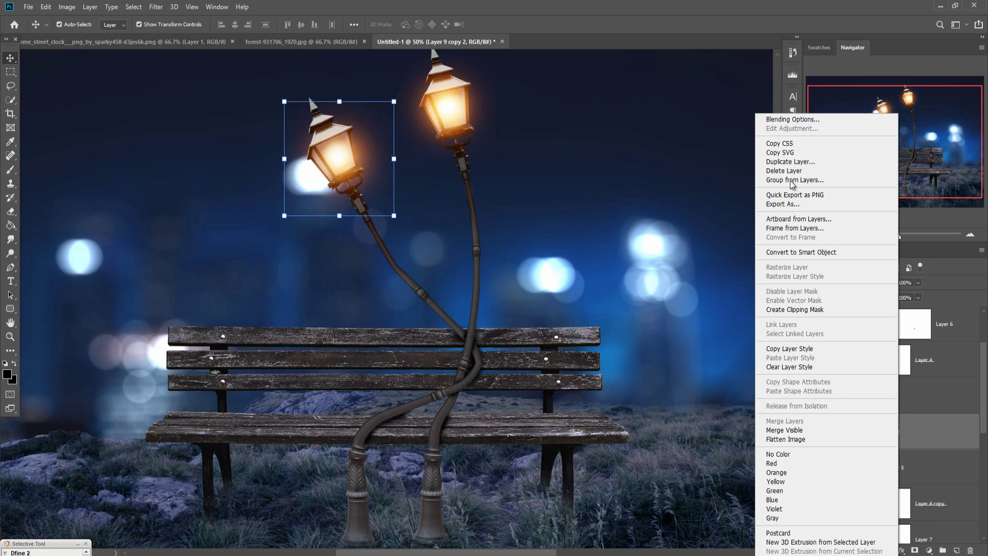
left_click(790, 161)
left_click(572, 157)
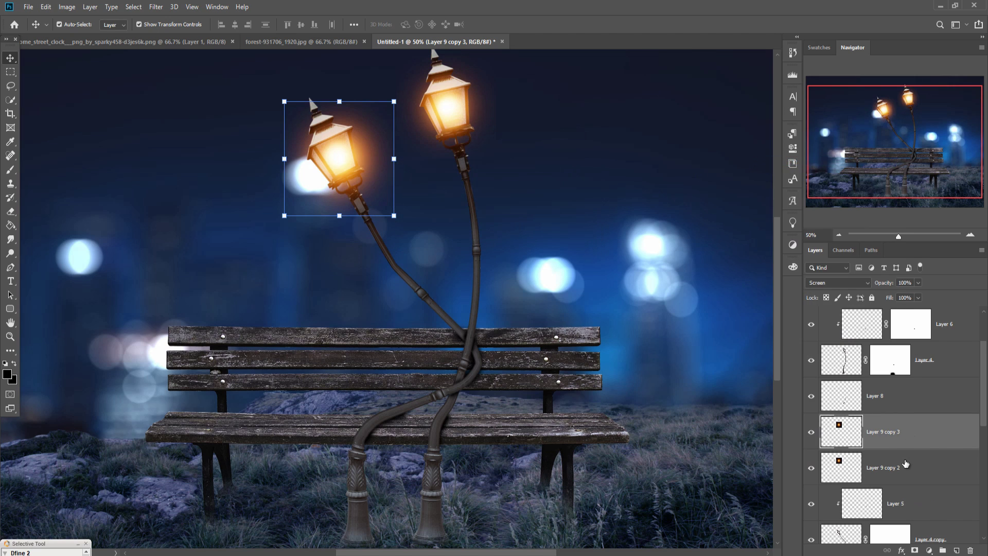
Clip Layer 9 copy 2 to the layer below and zoom out to the whole composition
left_click(906, 463)
right_click(903, 466)
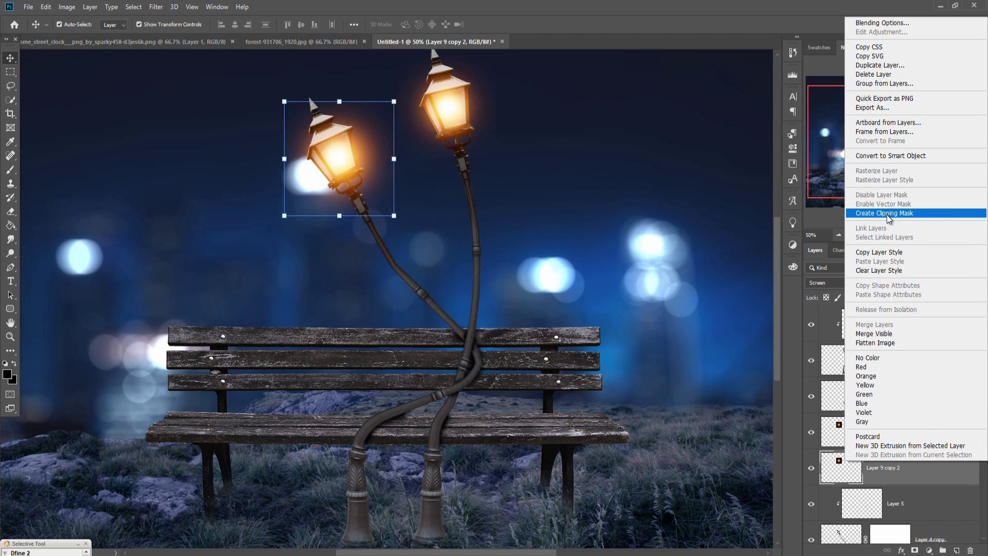
left_click(888, 213)
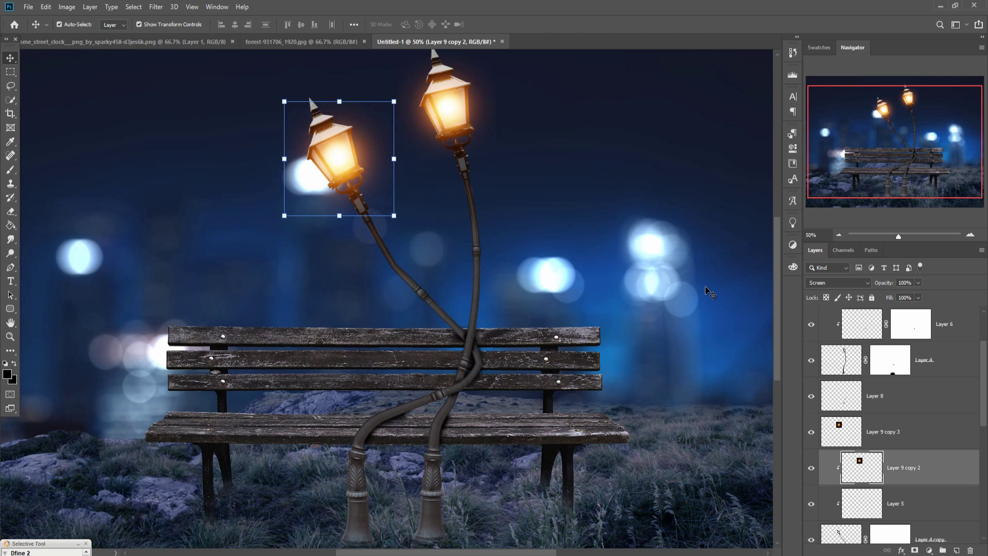
key("ctrl+minus")
key("ctrl+minus")
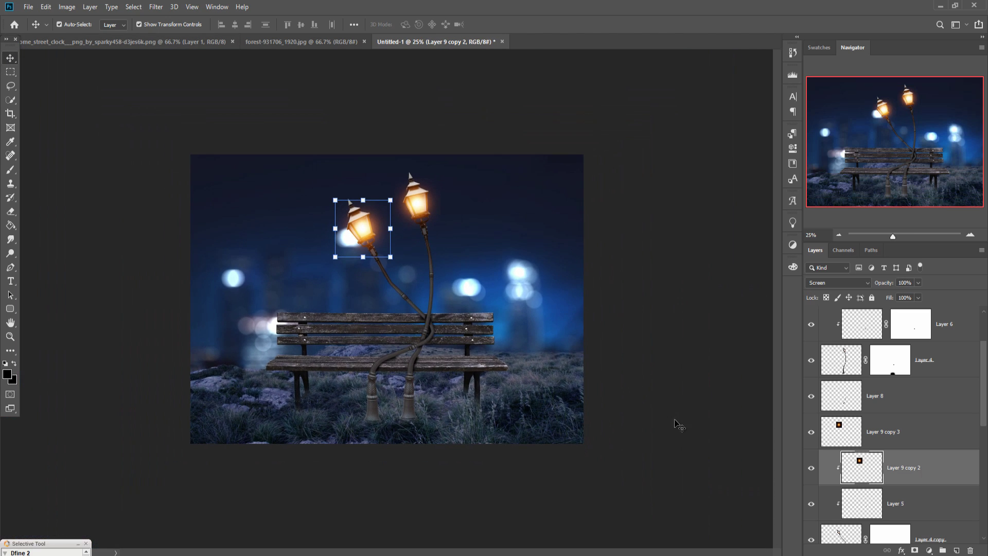
left_click(952, 328)
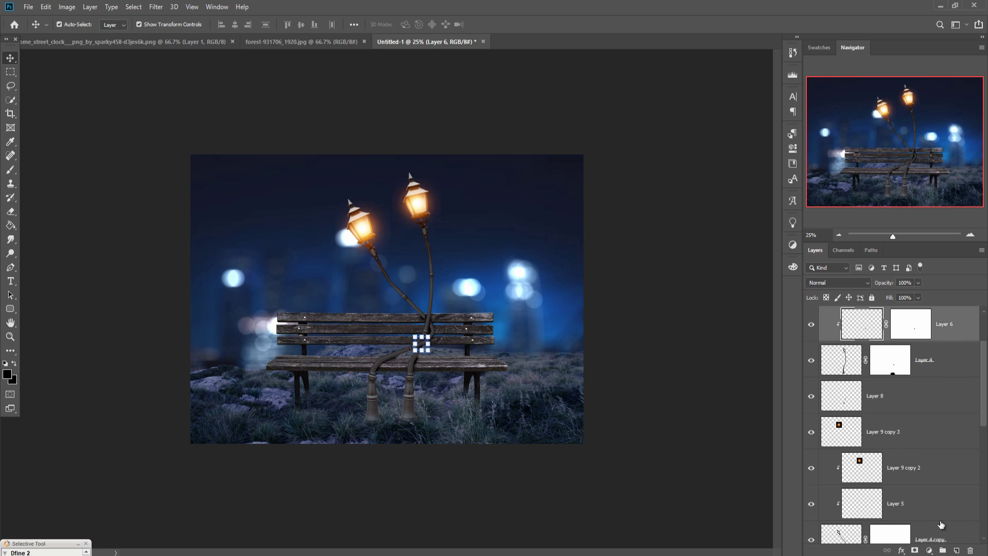
Add a new Layer 10 above Layer 6 and ready a very large brush at 25% view
left_click(956, 550)
left_click(9, 173)
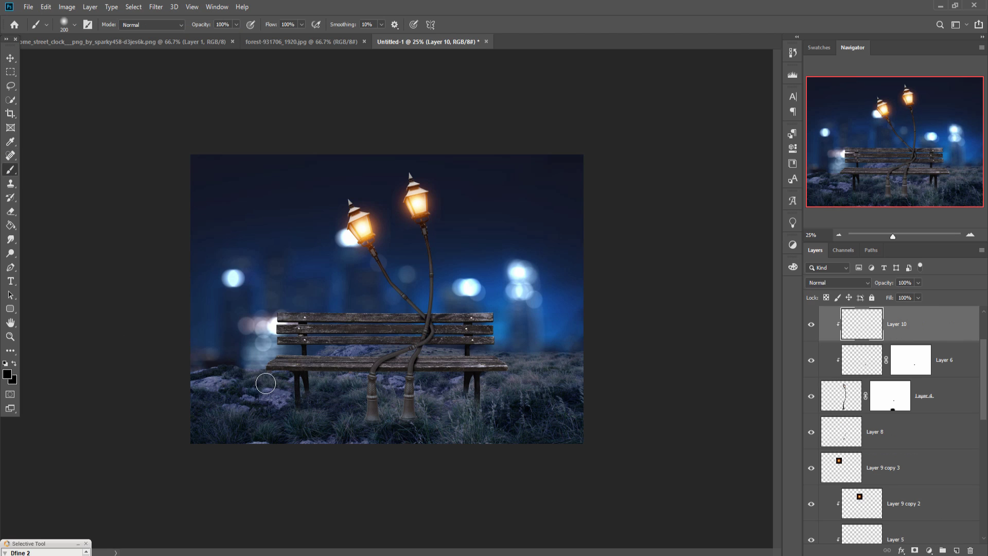
key("ctrl+plus")
key("ctrl+plus")
key("ctrl+minus")
key("bracketright")
key("bracketright")
key("bracketright")
key("bracketright")
key("bracketright")
key("bracketright")
key("bracketright")
key("ctrl+plus")
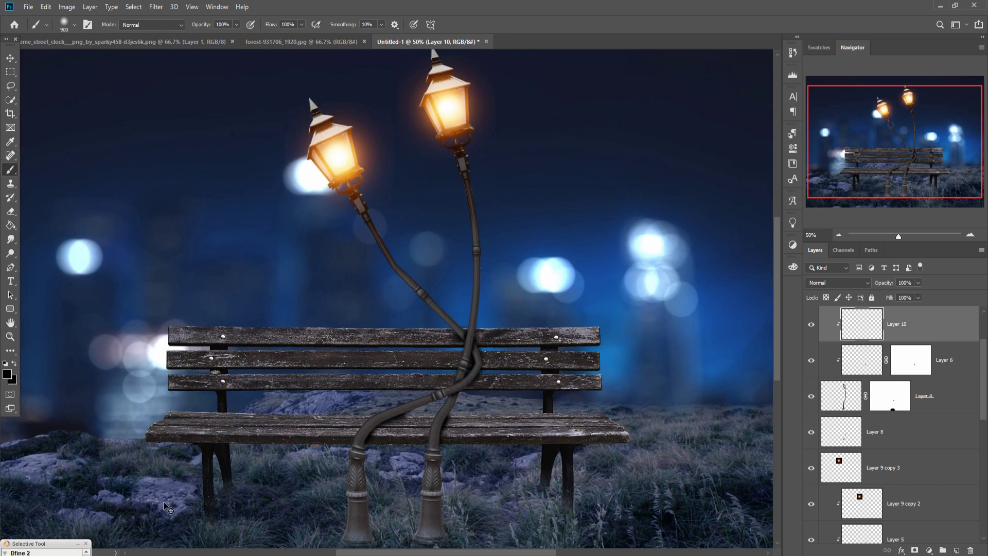
key("ctrl+minus")
key("ctrl+minus")
Paint soft black along the bottom grass at 8–13% opacity and move Layer 10 to the top
left_click(236, 24)
left_click_drag(239, 37, 195, 43)
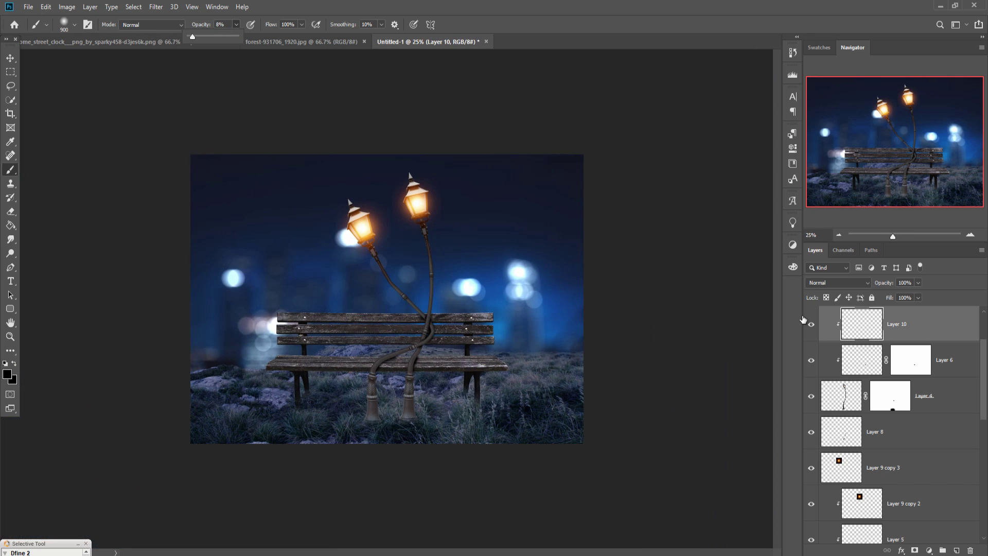
left_click(185, 458)
mouse_move(148, 458)
left_mouse_down()
mouse_move(231, 441)
mouse_move(359, 457)
mouse_move(370, 448)
mouse_move(342, 451)
mouse_move(556, 455)
mouse_move(483, 454)
mouse_move(534, 448)
mouse_move(571, 425)
mouse_move(406, 425)
mouse_move(333, 442)
left_mouse_up()
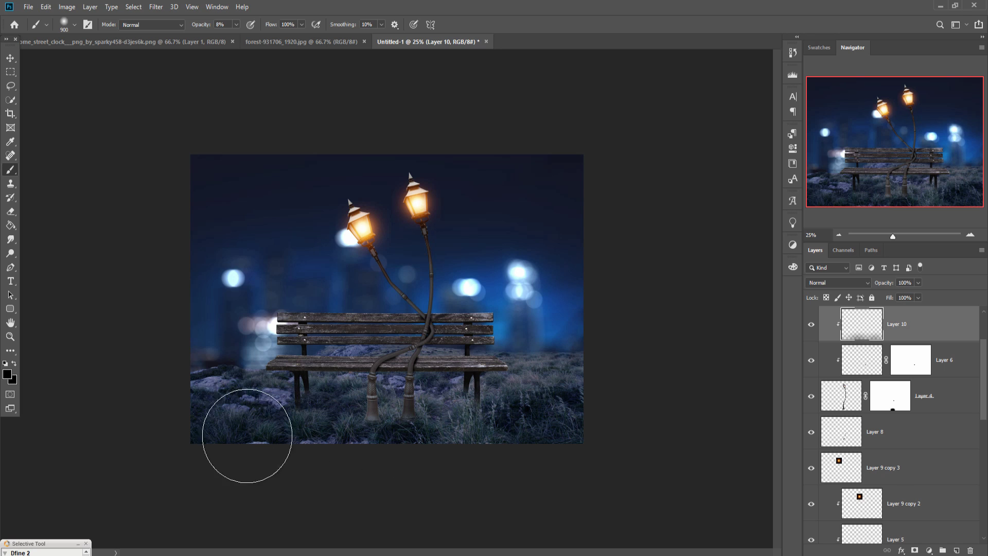
left_click(236, 25)
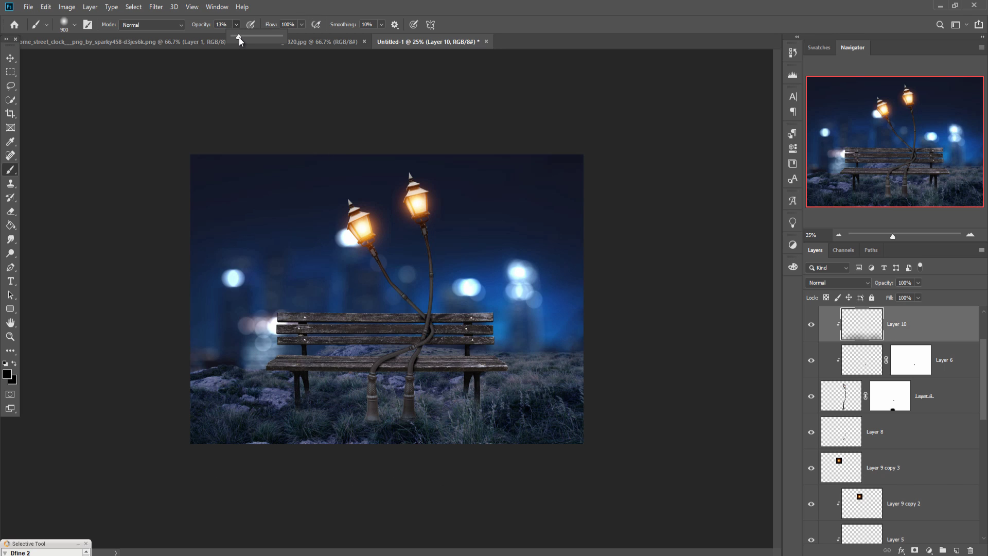
left_click(277, 450)
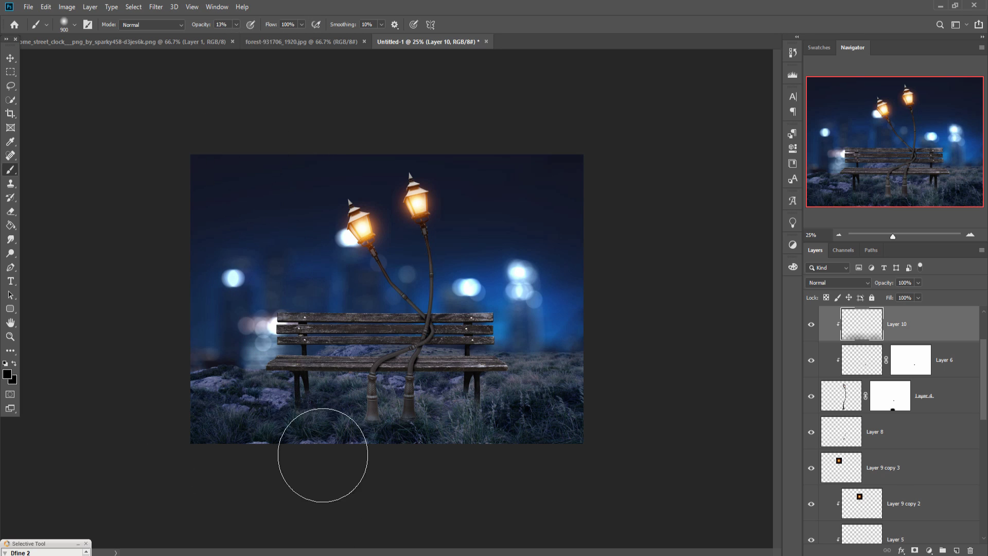
mouse_move(911, 313)
left_mouse_down()
mouse_move(911, 344)
mouse_move(911, 310)
left_mouse_up()
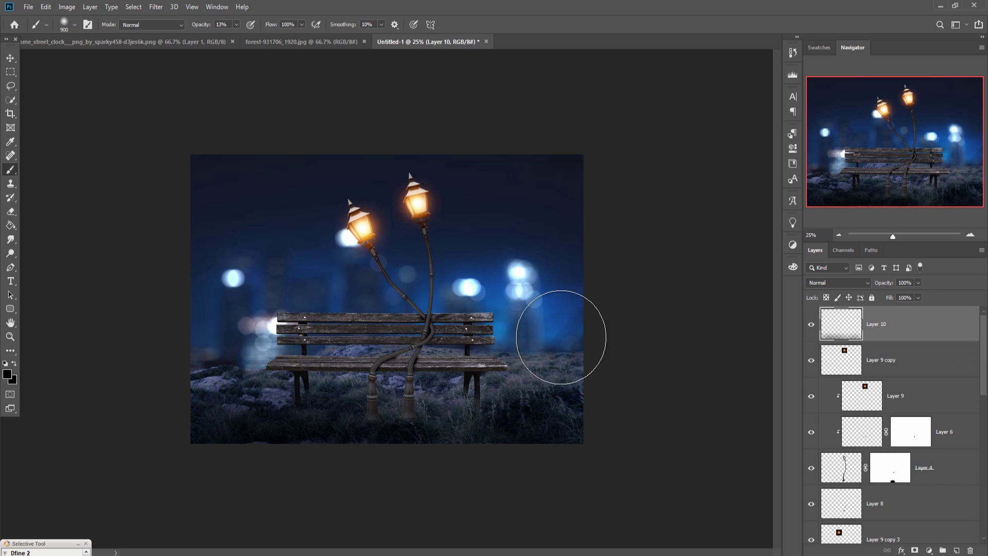
left_click(10, 58)
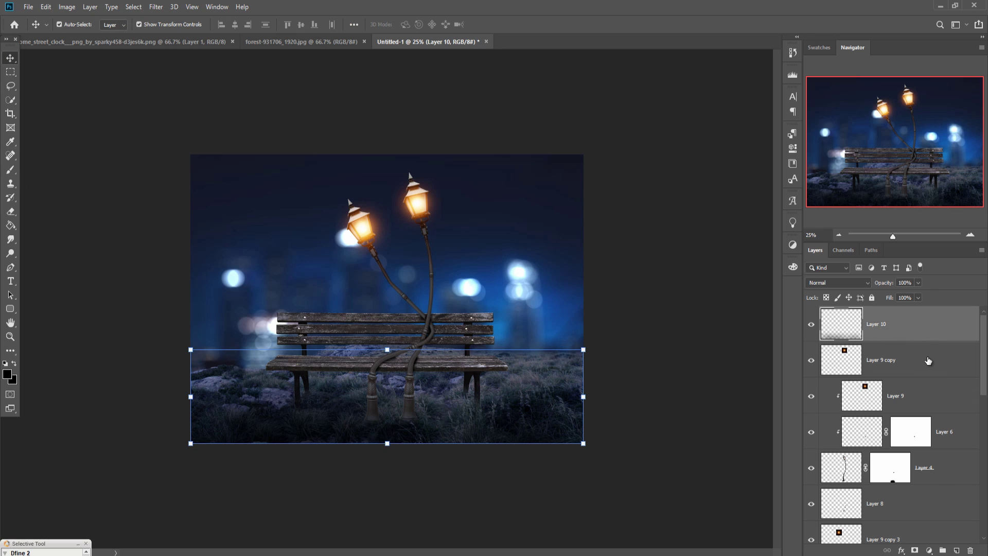
Add Layer 11 above Color Balance 1, beneath the grass, and paint dark shading over the lower-left grass
scroll(928, 360, "down", 3)
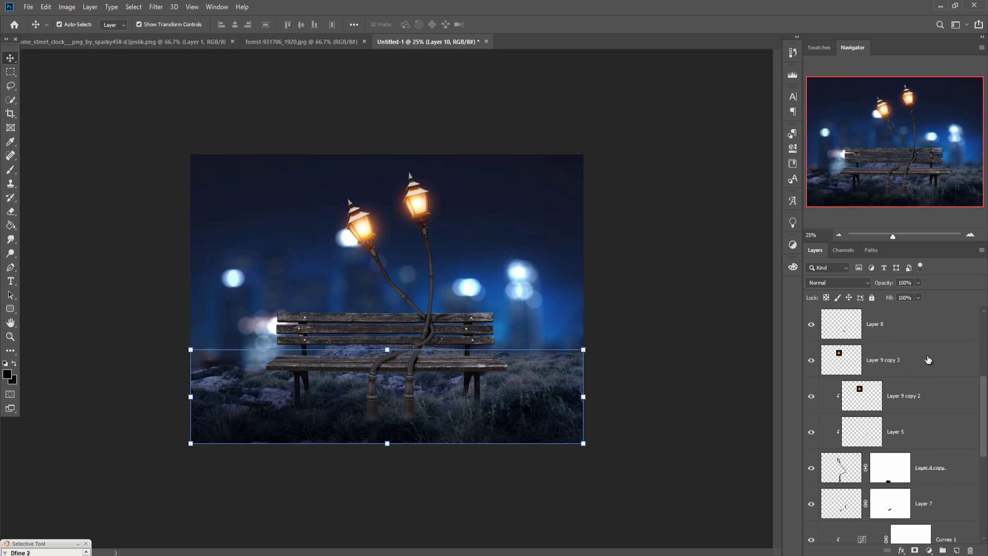
scroll(927, 359, "down", 5)
left_click(955, 393)
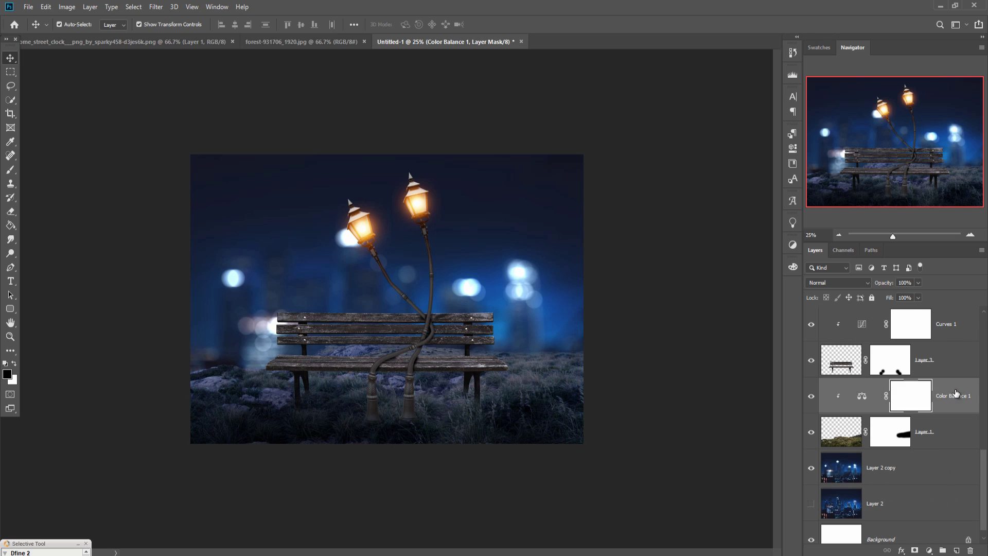
left_click(956, 550)
left_click(11, 169)
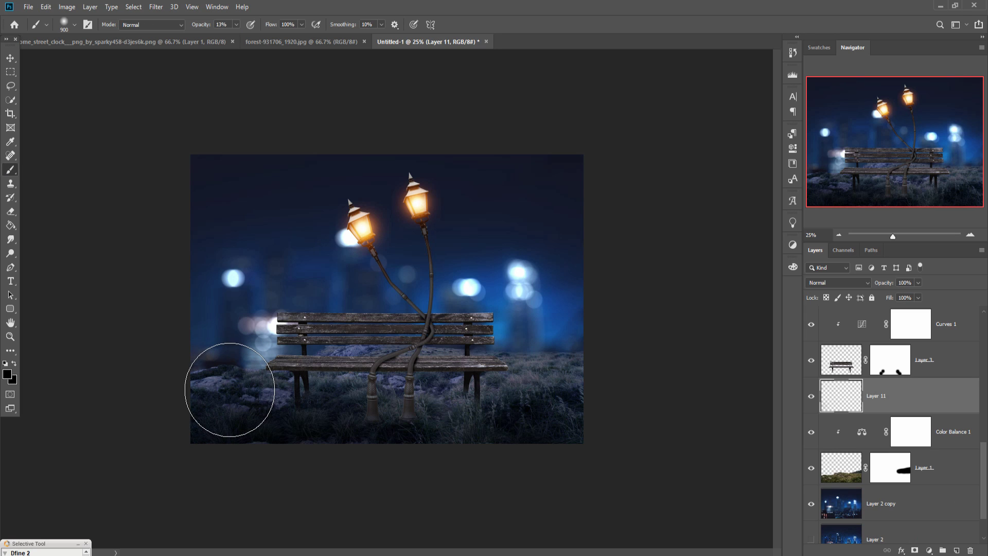
left_click_drag(906, 396, 905, 483)
mouse_move(217, 391)
left_mouse_down()
mouse_move(431, 373)
mouse_move(578, 375)
mouse_move(514, 359)
mouse_move(578, 349)
mouse_move(469, 376)
mouse_move(172, 379)
mouse_move(186, 395)
left_mouse_up()
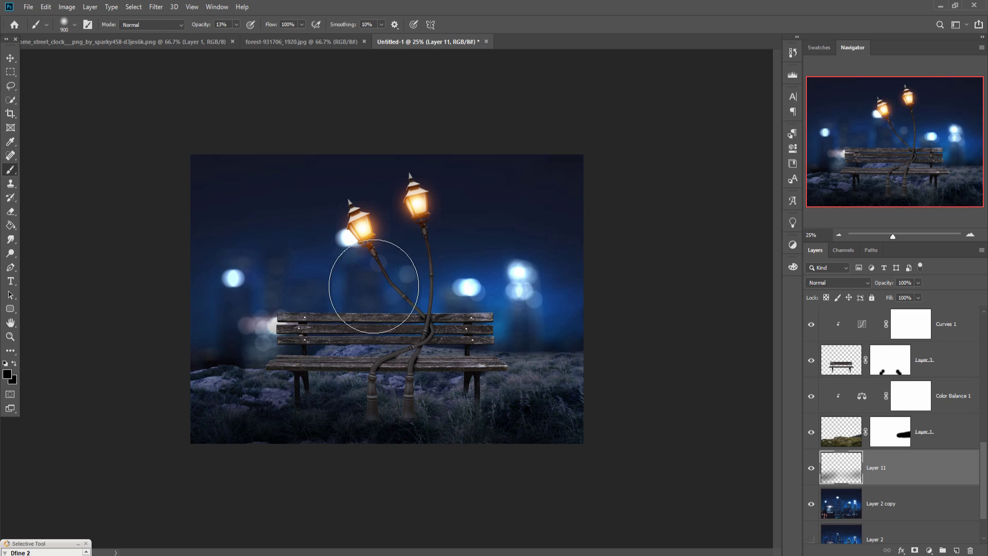
left_click(10, 57)
left_click(921, 360)
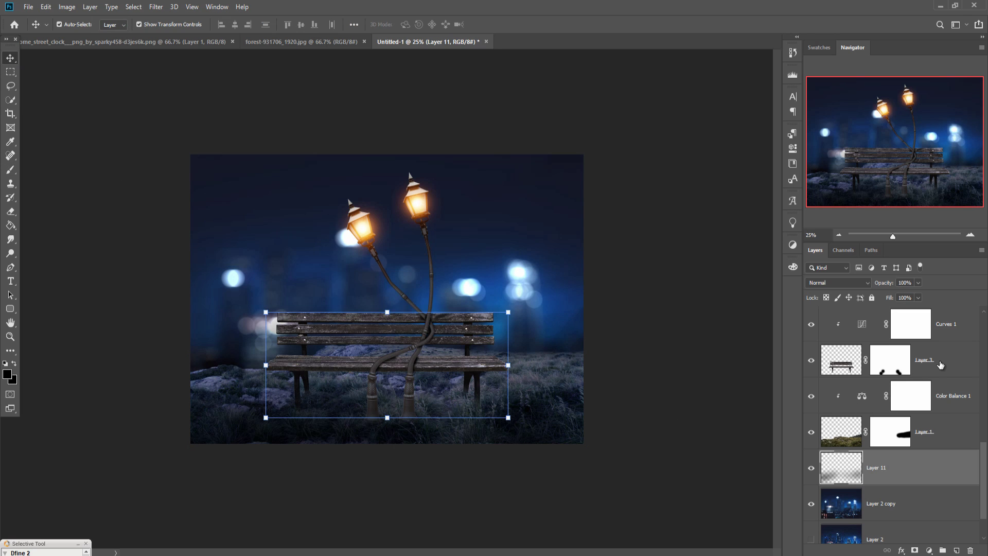
scroll(926, 360, "up", 1)
left_click(952, 355)
Duplicate Curves 1 as Curves 1 copy and clip a new empty Layer 12 onto it
right_click(952, 359)
left_click(834, 161)
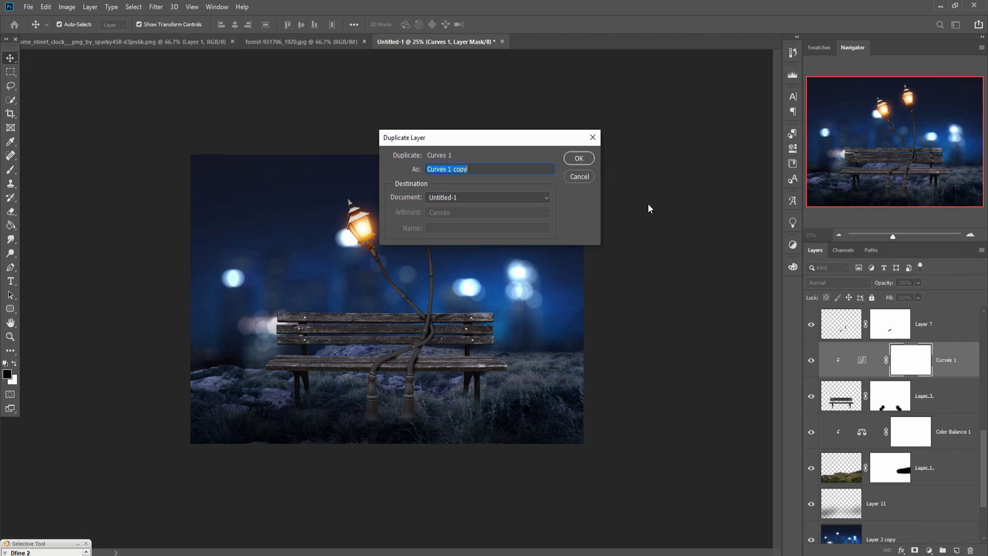
left_click(573, 160)
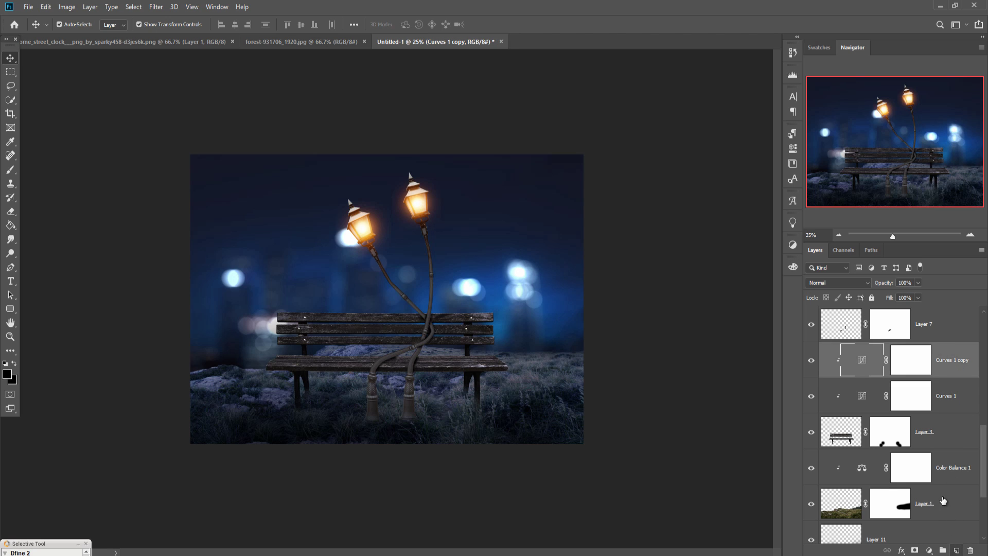
left_click(957, 550)
right_click(928, 359)
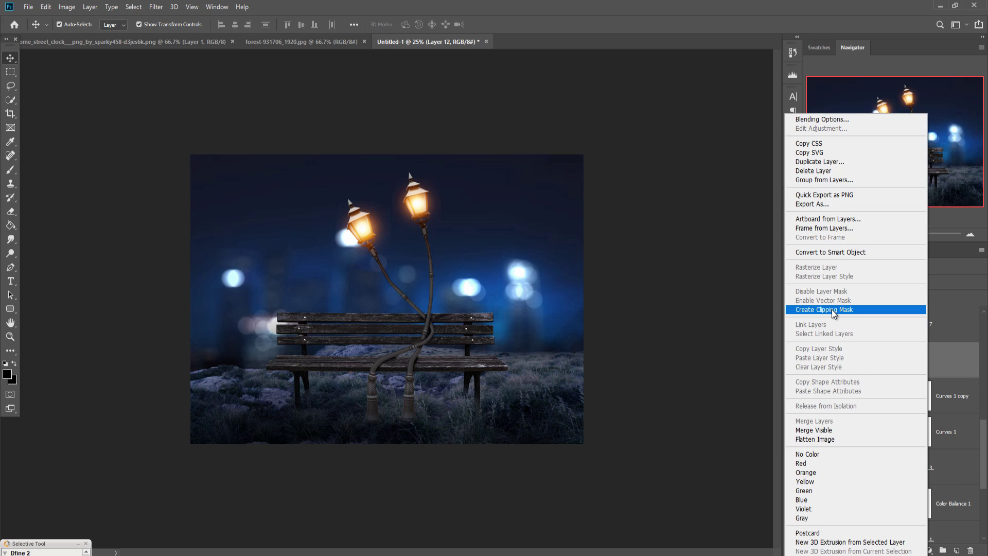
left_click(834, 309)
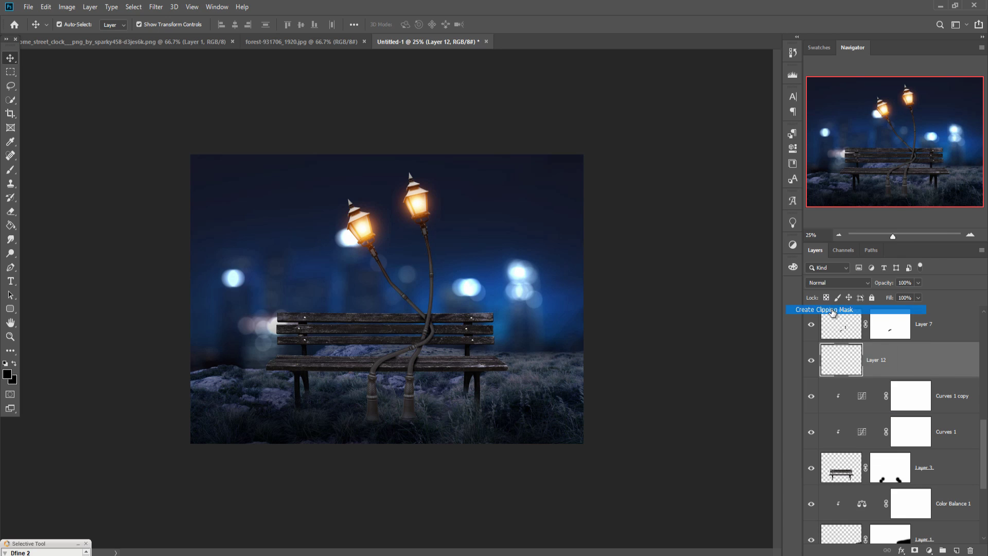
left_click(10, 171)
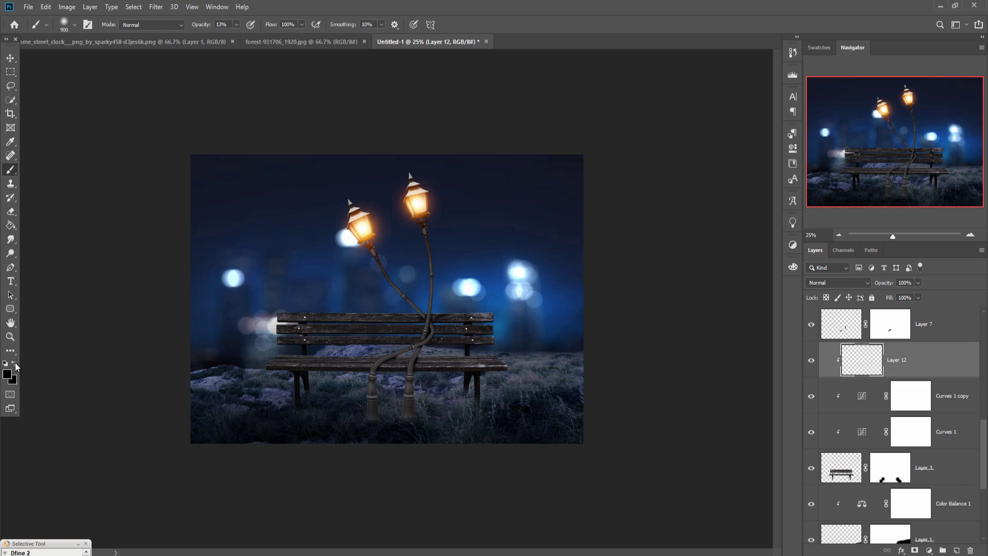
Set the foreground to a saturated golden yellow sampled from the lamp light
left_click(7, 374)
left_click(370, 229)
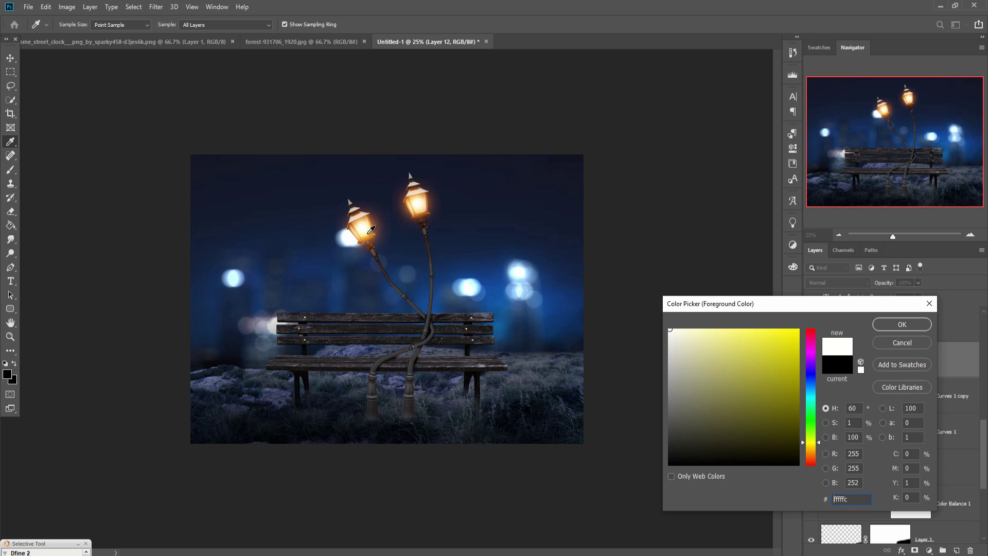
left_click_drag(820, 442, 820, 448)
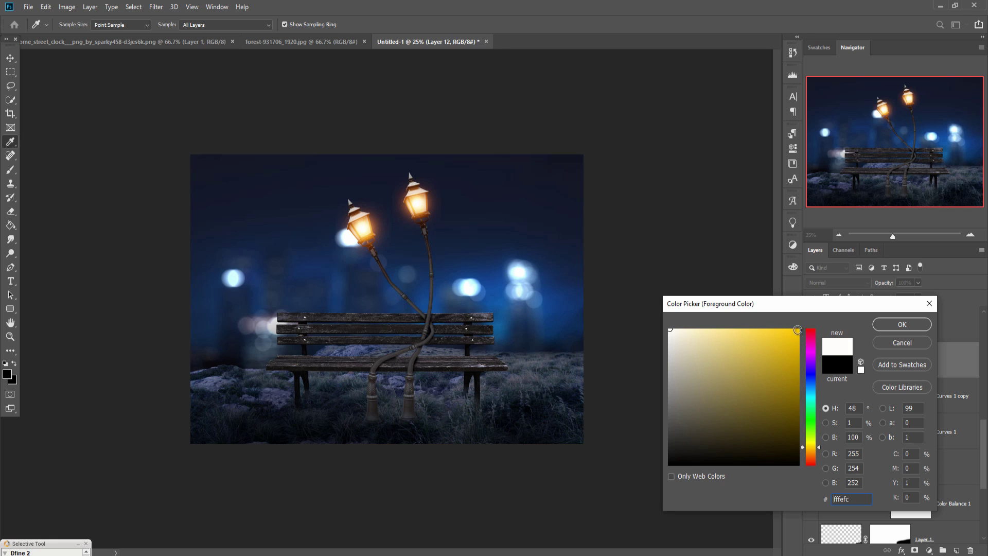
left_click(797, 330)
left_click(900, 324)
Paint a soft yellow glow over the bench at 100% opacity with a 1300-pixel brush
key("b")
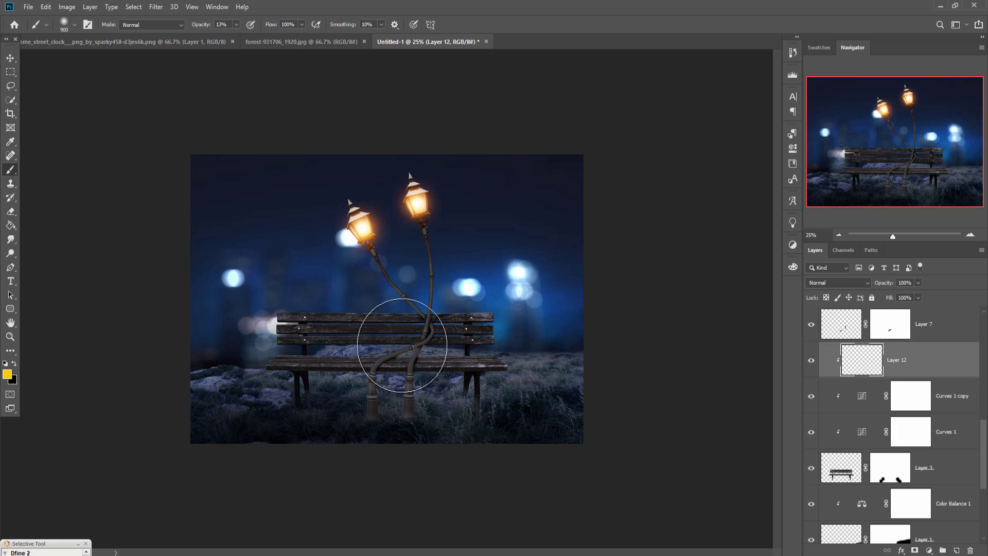
key("bracketright")
key("bracketright")
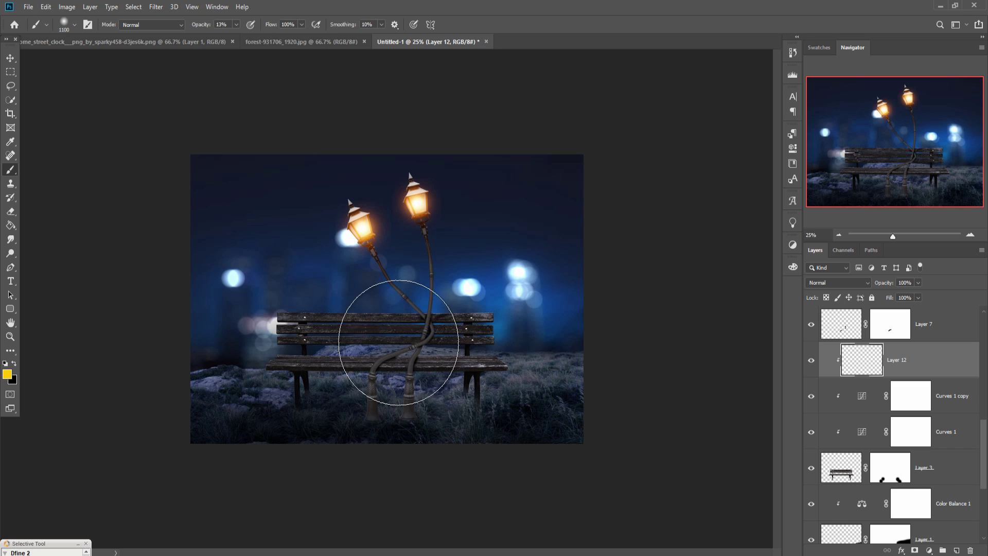
left_click(398, 343)
key("bracketright")
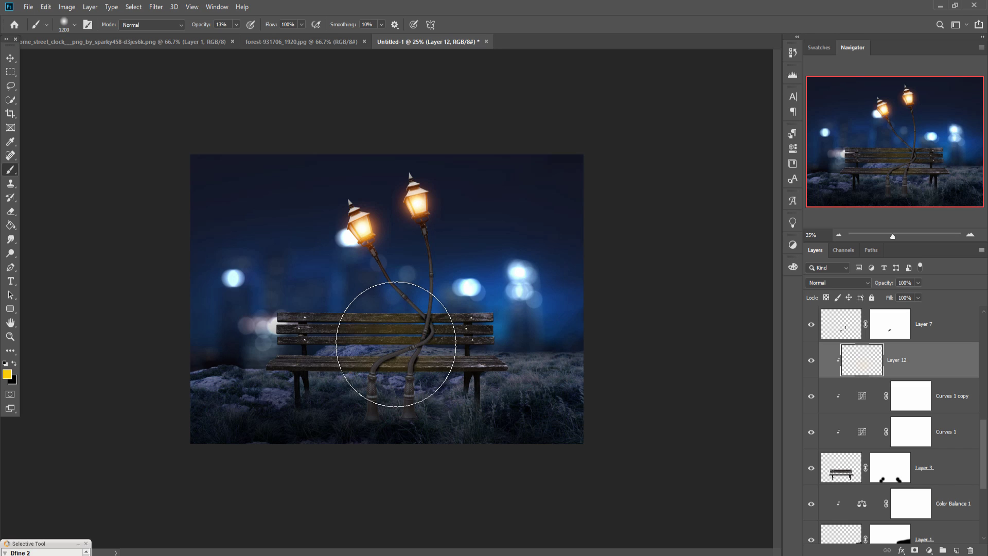
key("ctrl+z")
left_click(237, 24)
left_click_drag(238, 37, 278, 37)
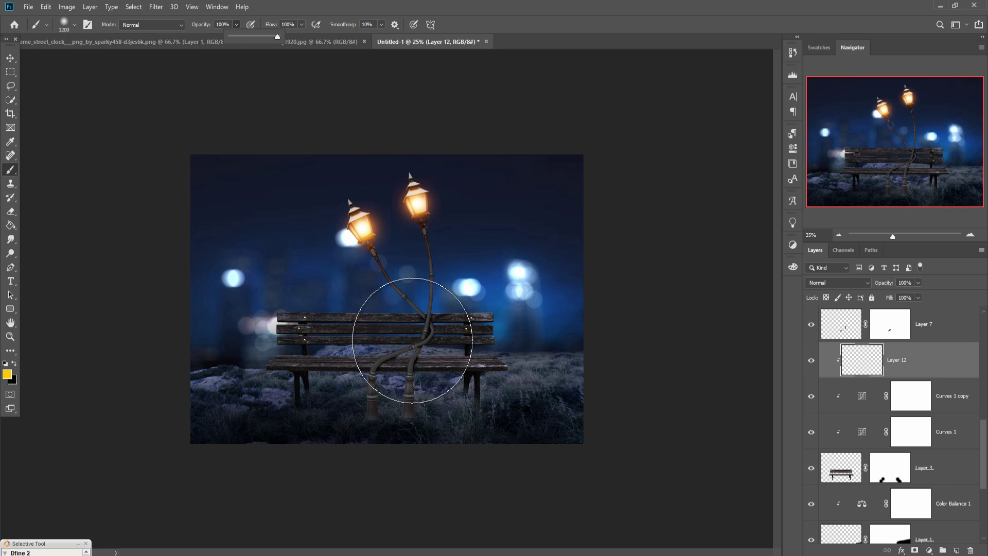
key("bracketright")
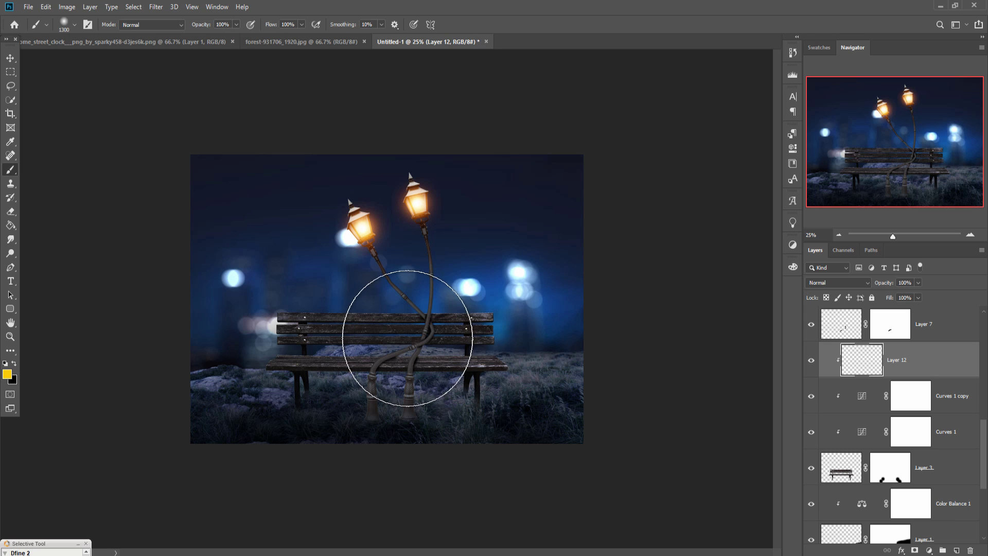
left_click(413, 353)
key("bracketright")
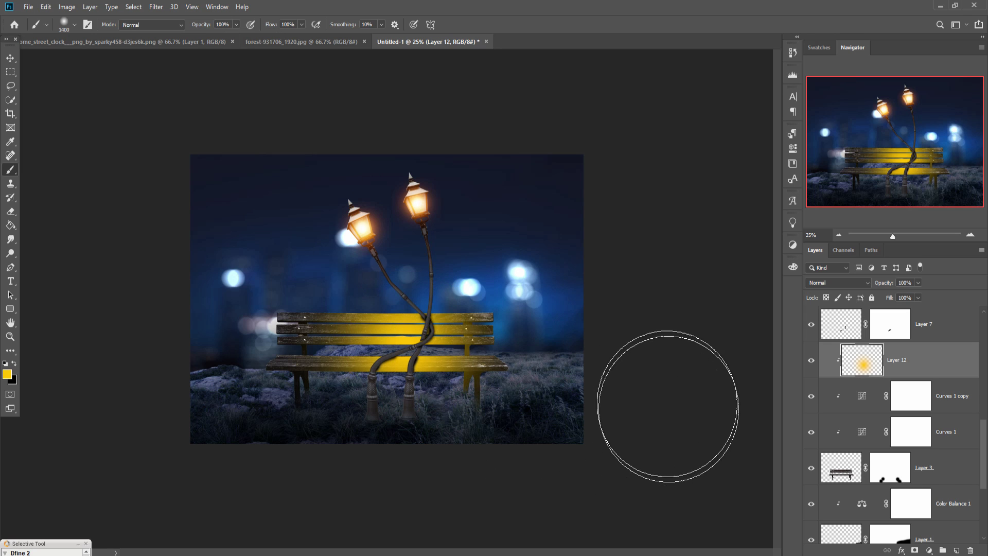
Set Layer 12's blend mode to Overlay
left_click(869, 283)
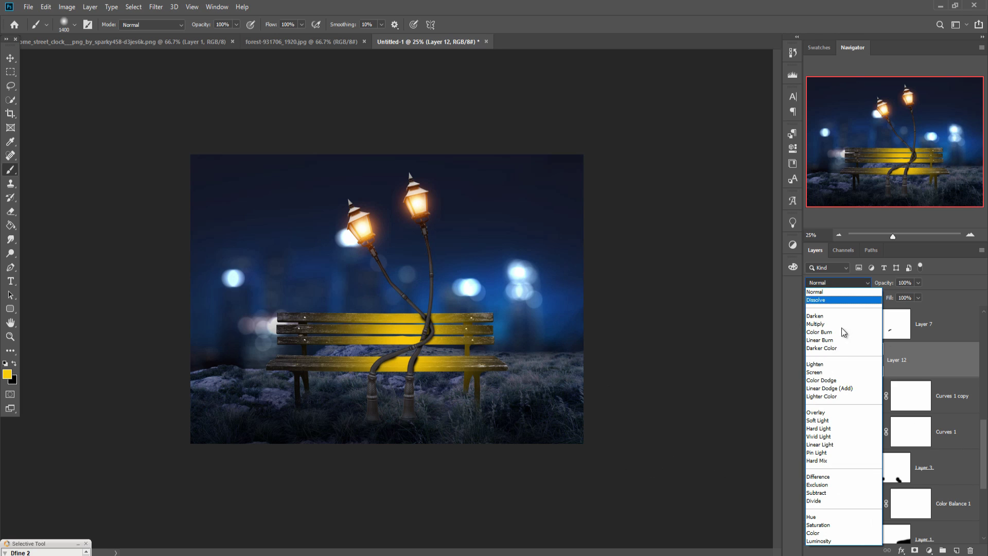
left_click(822, 413)
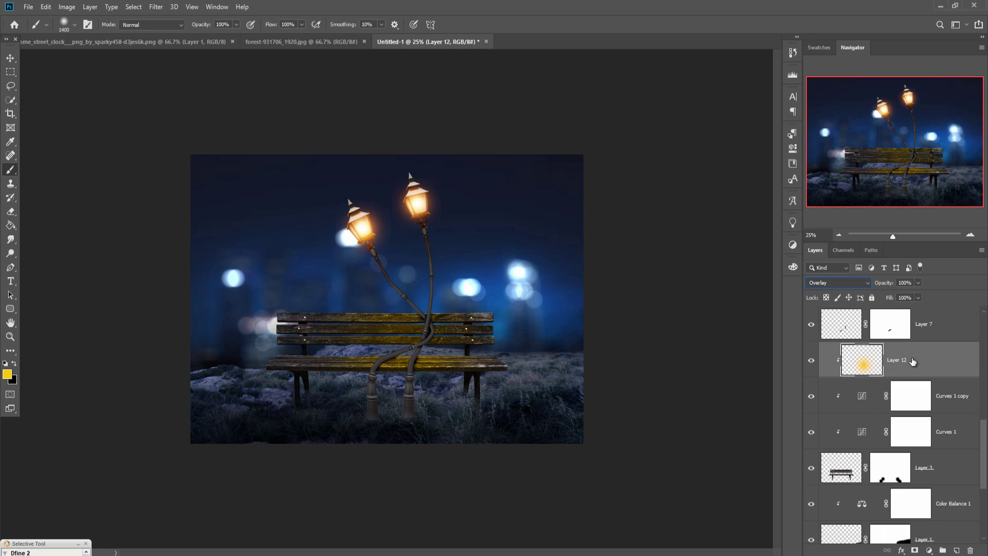
left_click(929, 550)
left_click(926, 443)
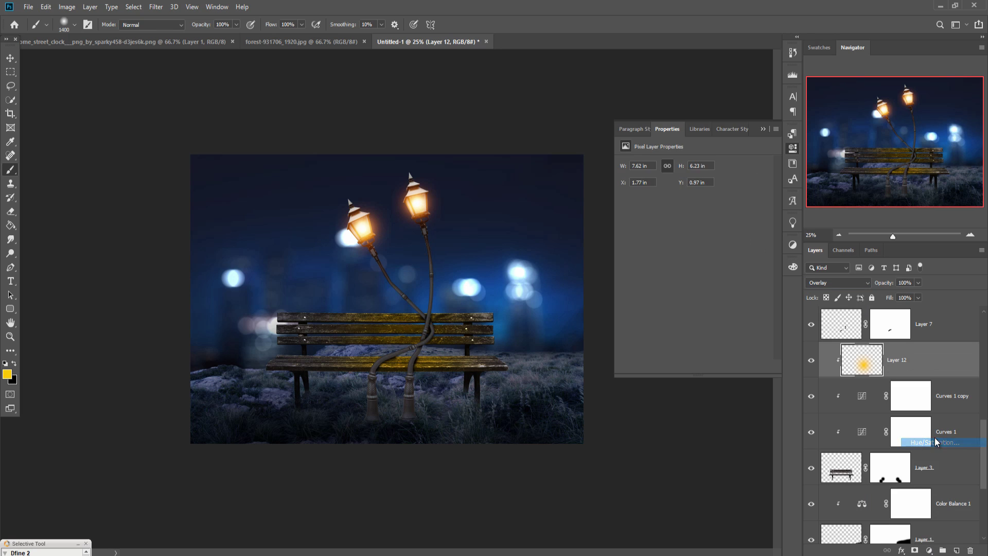
Clip the Hue/Saturation adjustment to Layer 12 with Hue -6 and Saturation +20
left_click(703, 367)
mouse_move(693, 207)
left_mouse_down()
mouse_move(644, 208)
mouse_move(691, 206)
mouse_move(713, 224)
mouse_move(694, 249)
left_mouse_up()
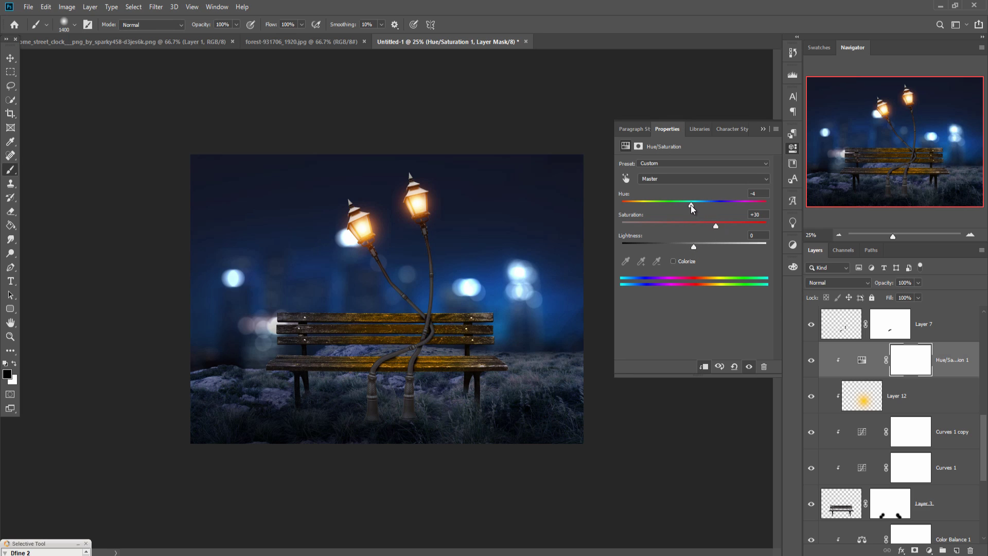
left_click_drag(692, 206, 689, 205)
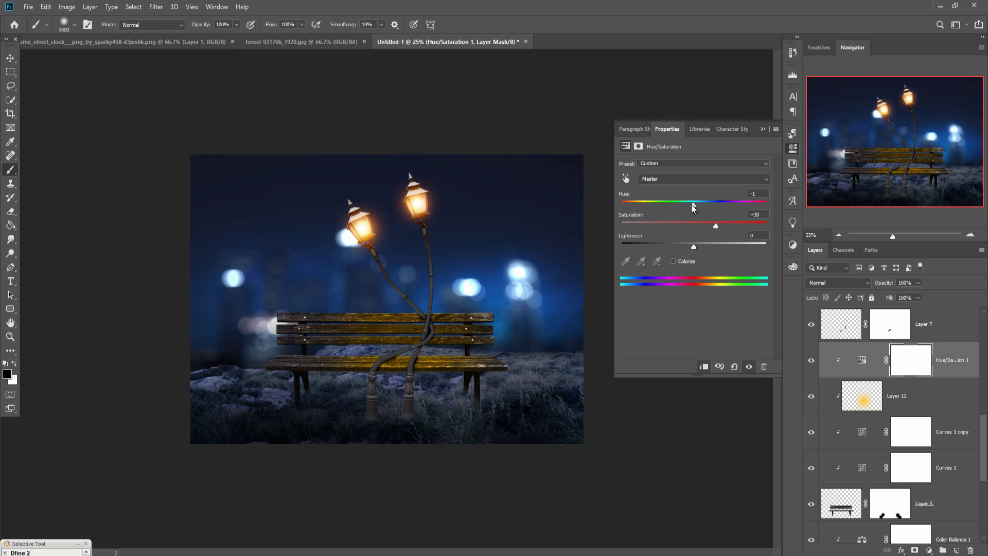
left_click(763, 129)
left_click(919, 432)
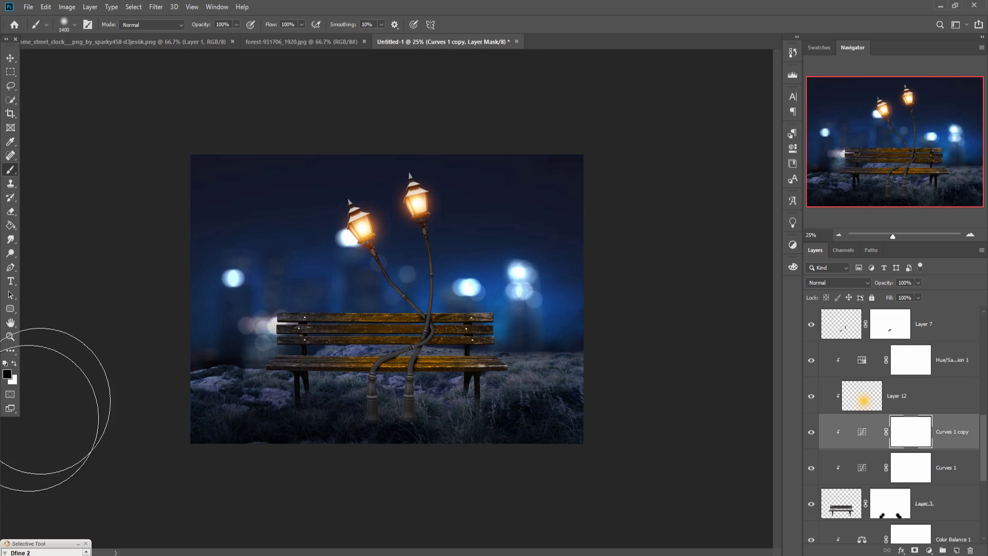
Paint black on the Curves 1 copy mask along the full length of the bench's top rail
key("ctrl+plus")
key("bracketleft")
key("bracketleft")
key("bracketleft")
key("bracketleft")
key("bracketleft")
key("bracketleft")
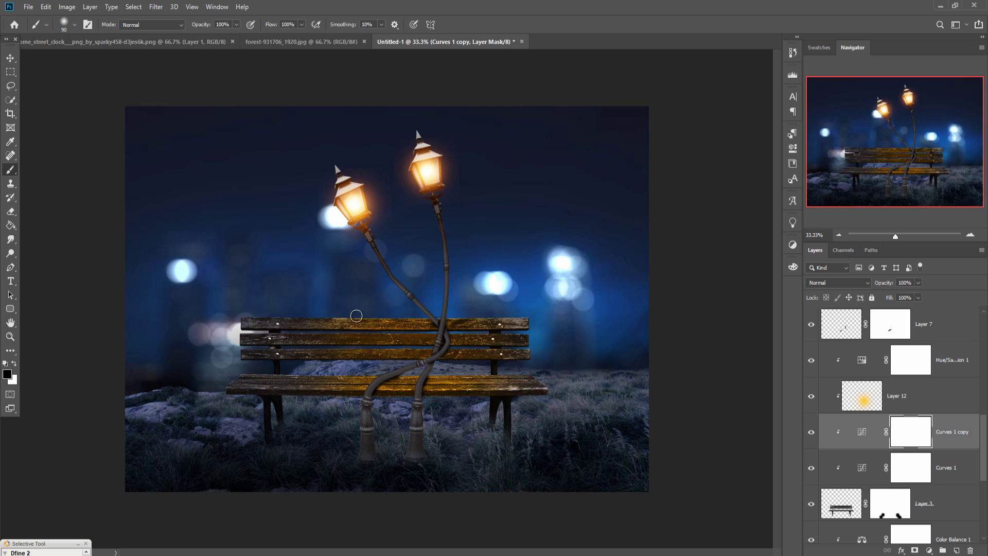
left_click_drag(356, 315, 507, 317)
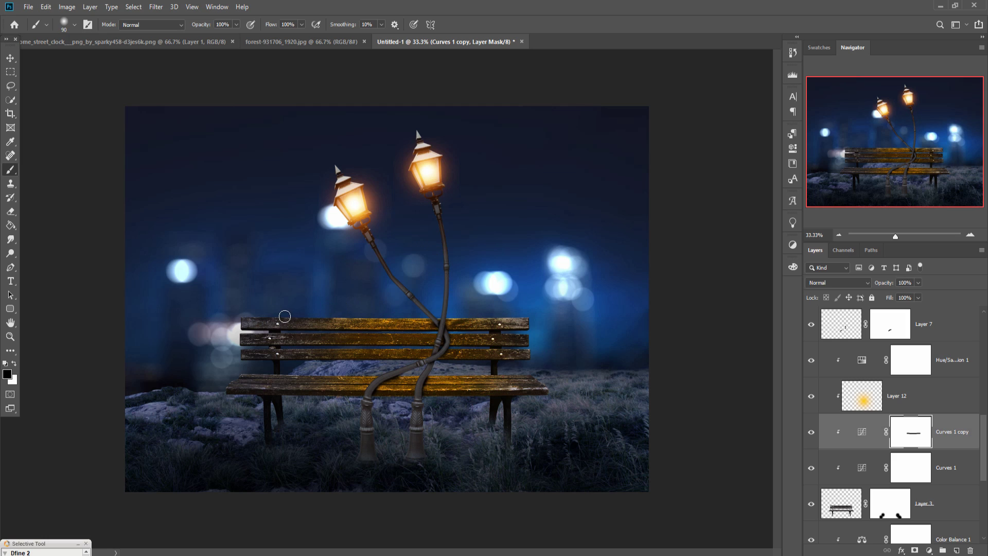
left_click_drag(285, 316, 274, 317)
left_click_drag(483, 320, 541, 318)
Paint black on the Curves 1 mask over the top rail and the bench seat
left_click(917, 477)
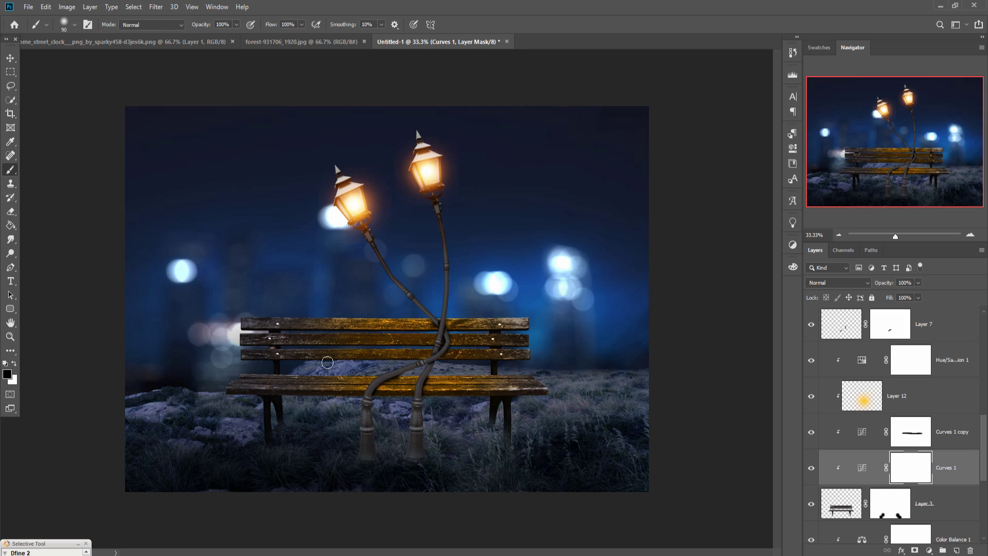
left_click_drag(288, 312, 543, 313)
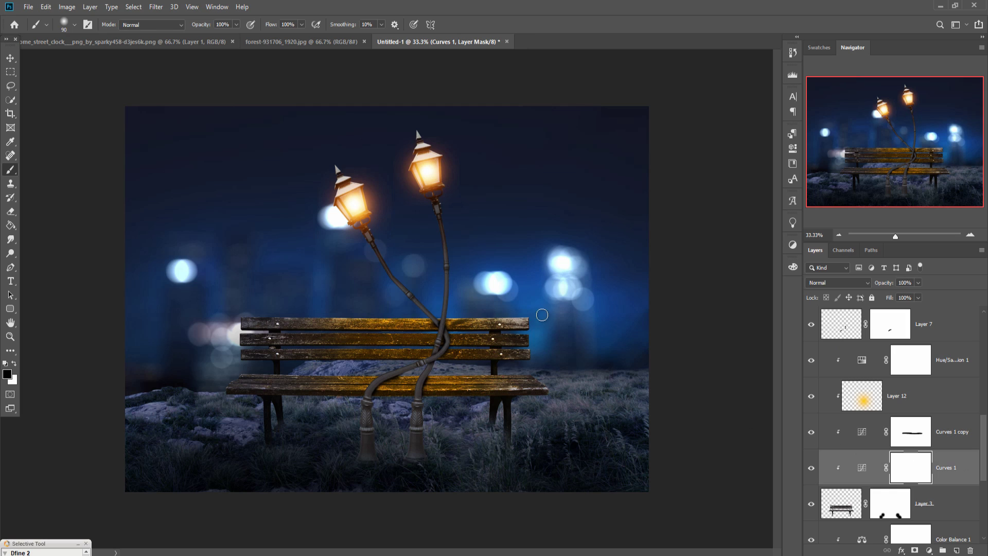
left_click_drag(340, 375, 501, 389)
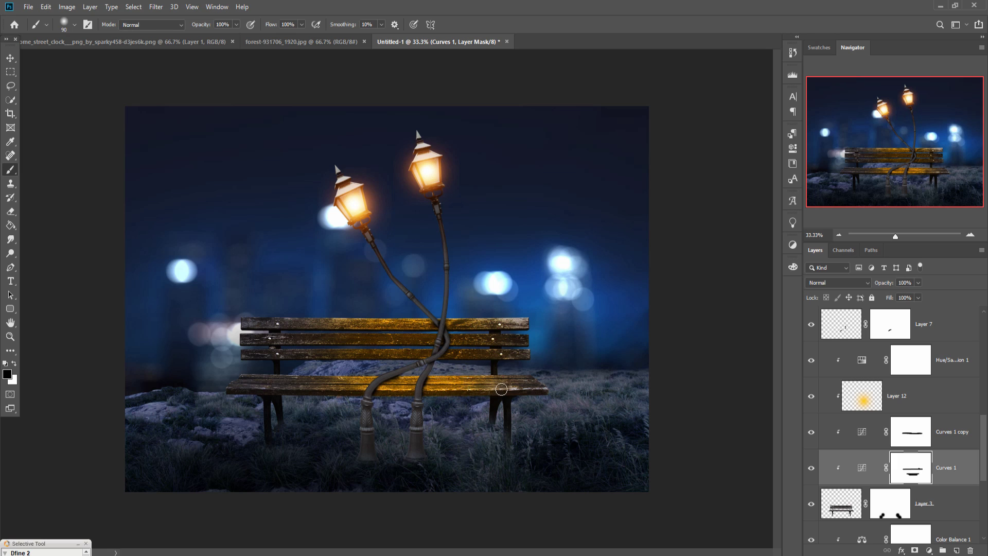
left_click_drag(501, 389, 364, 390)
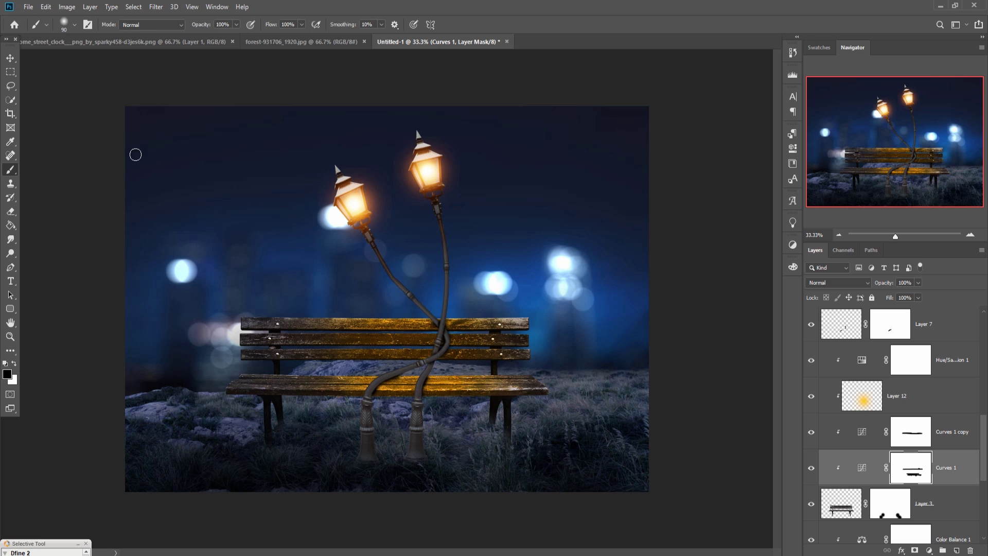
left_click(11, 57)
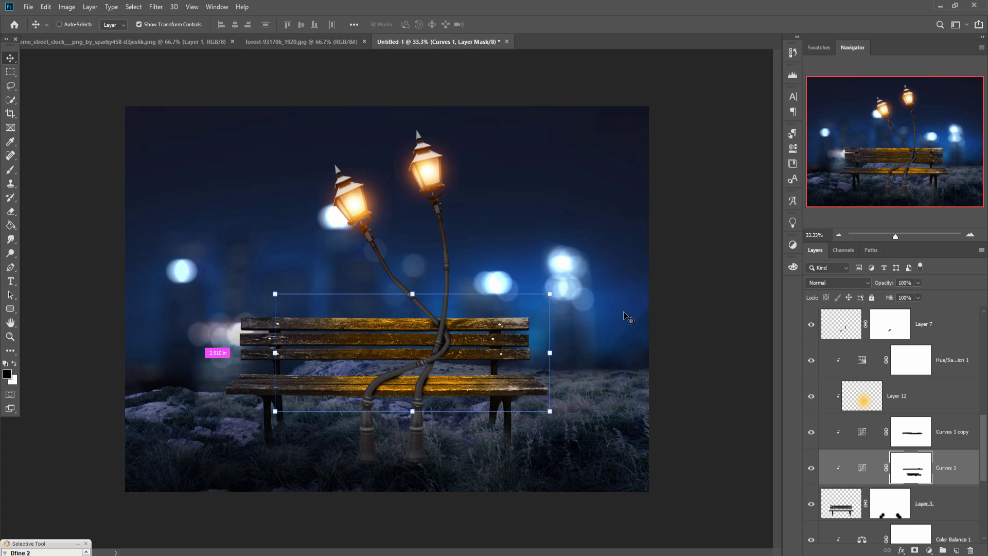
Add a new layer below Layer 9 copy, clipped to the right lamp
key("ctrl+plus")
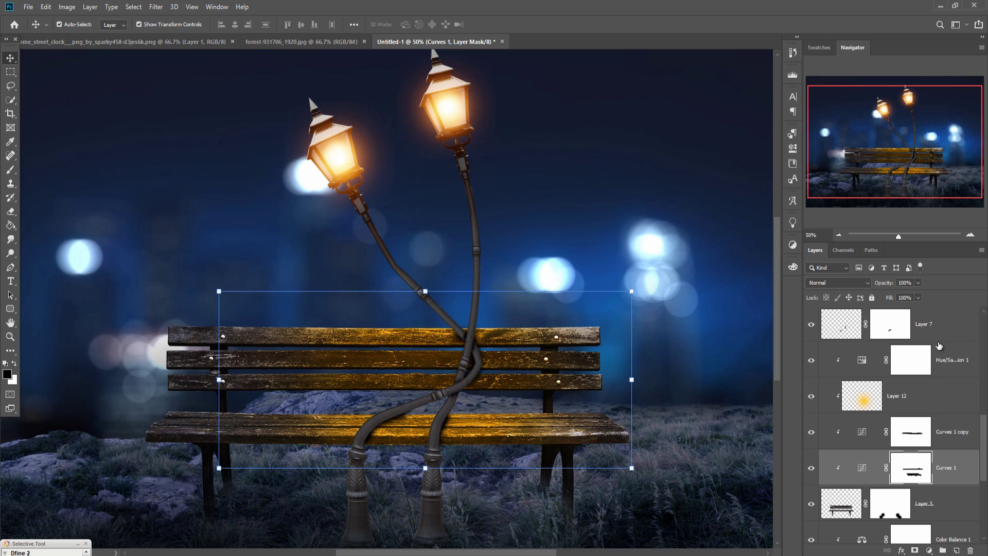
scroll(939, 345, "up", 3)
scroll(934, 342, "up", 2)
left_click(931, 402)
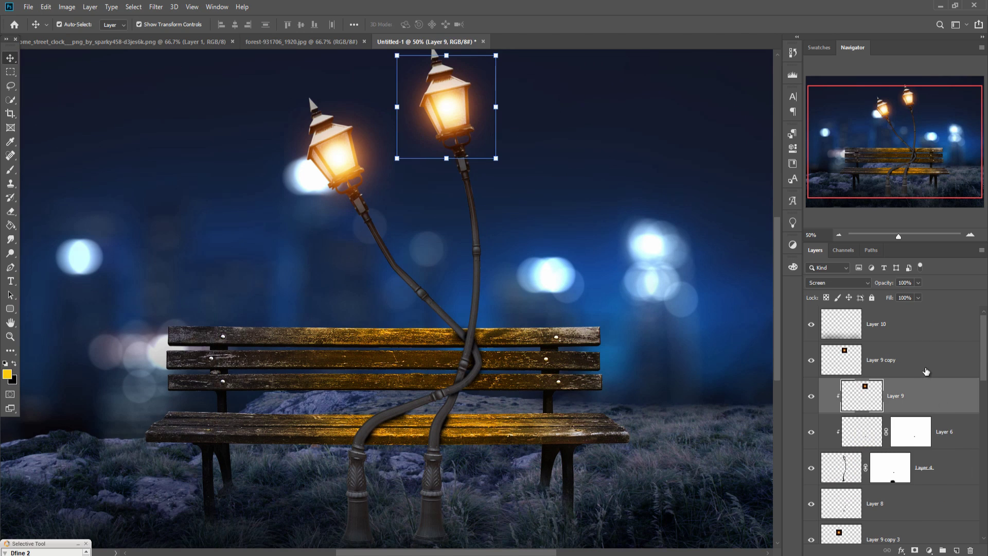
left_click(927, 369)
left_click(956, 549, "ctrl")
right_click(906, 408)
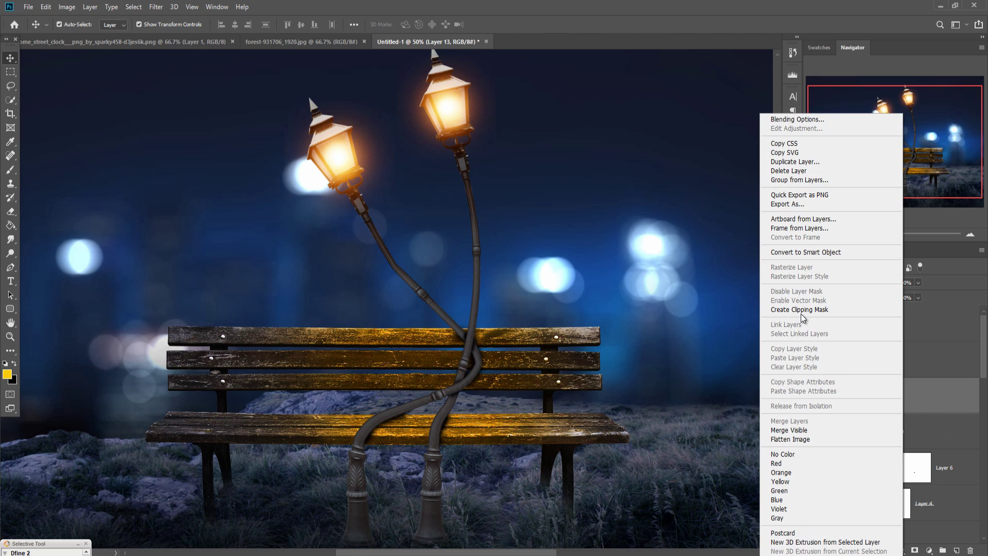
left_click(802, 311)
Set the tint layer to Overlay and brush orange down the right lamp pole
key("b")
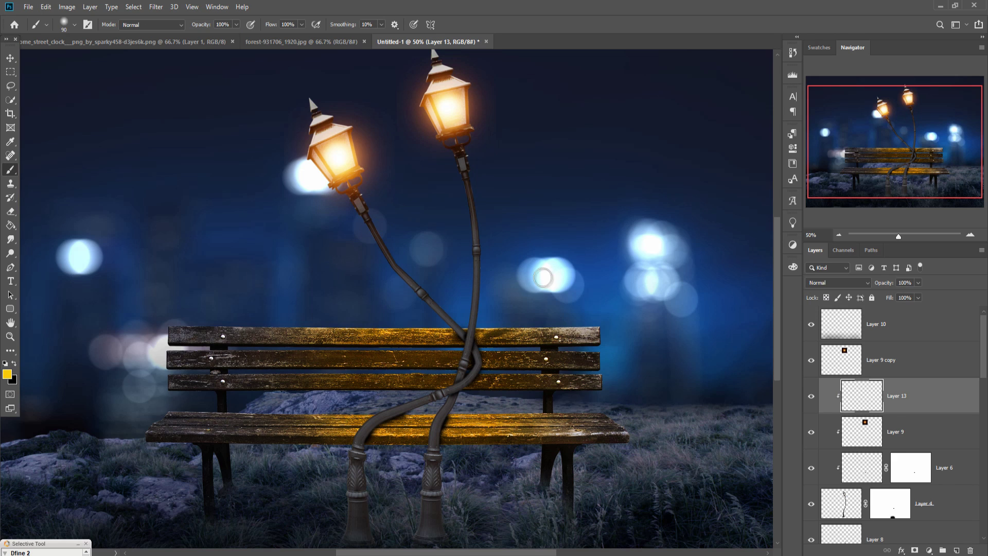
left_click(836, 282)
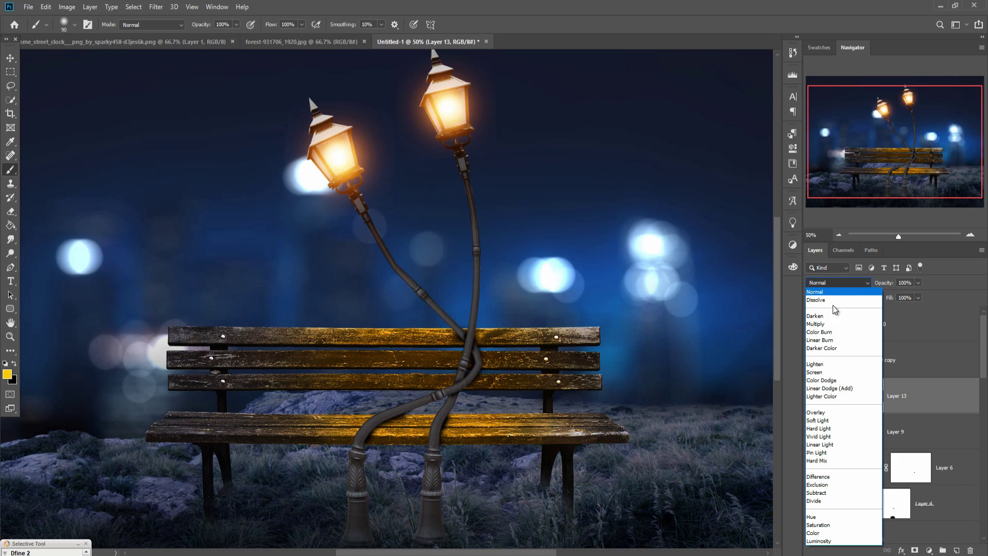
left_click(818, 412)
left_click(365, 198)
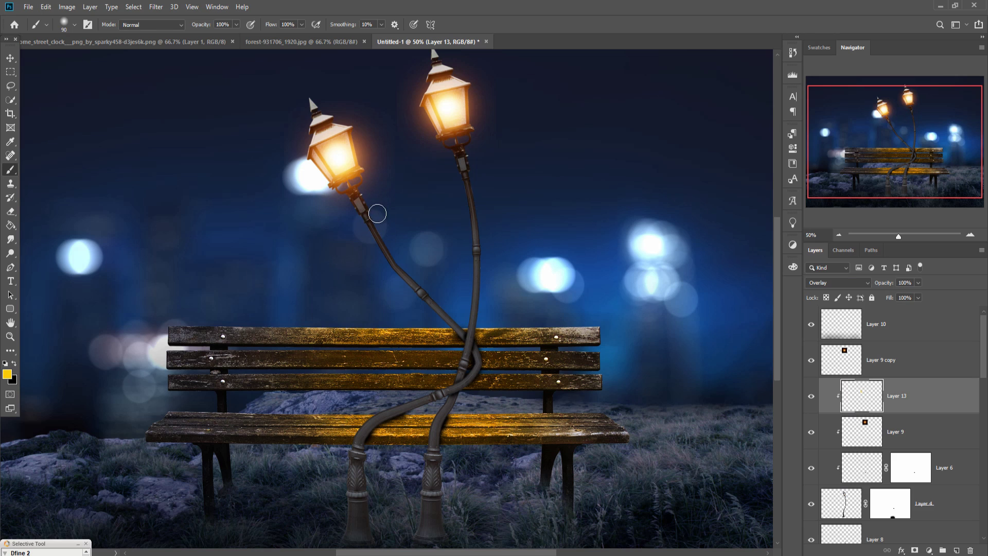
left_click_drag(452, 156, 460, 203)
left_click(7, 374)
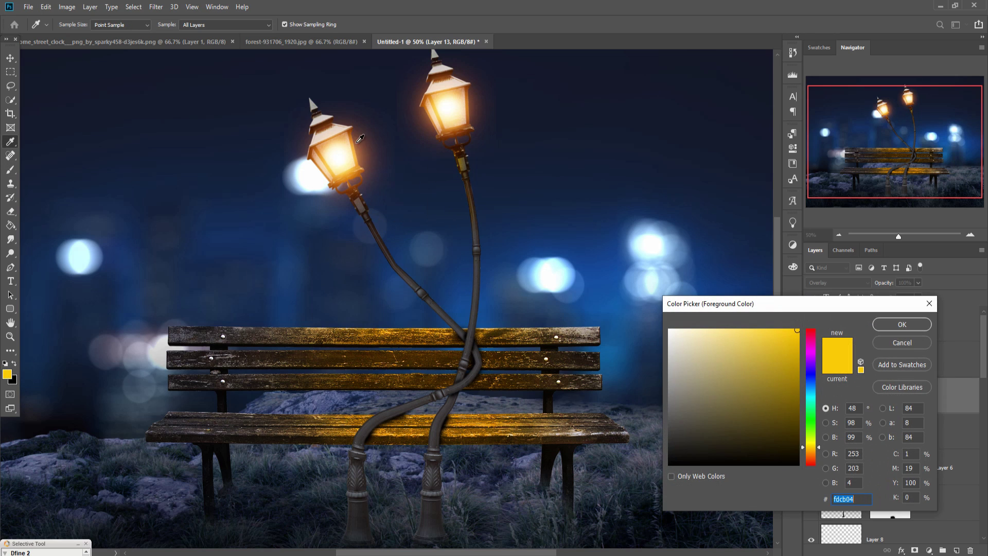
left_click_drag(822, 451, 821, 454)
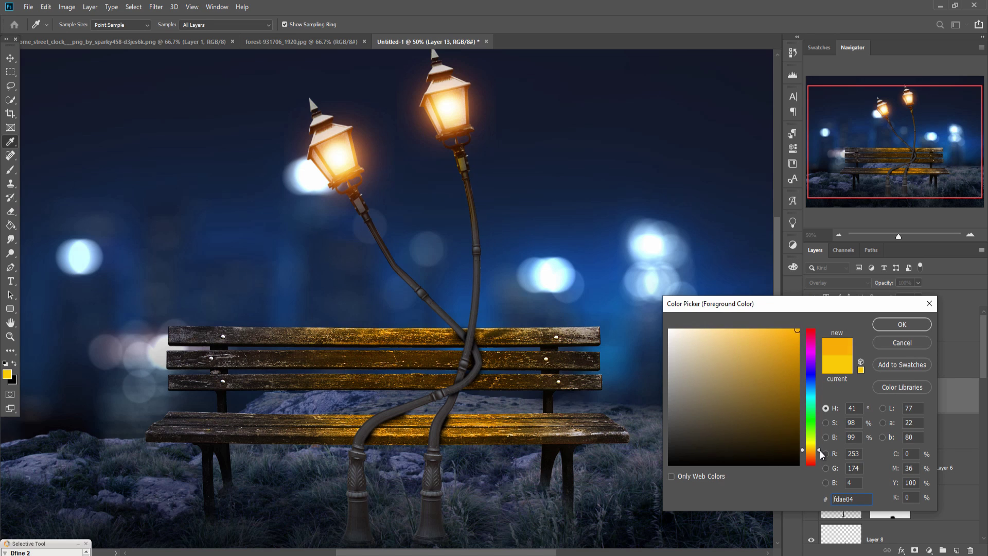
left_click(901, 324)
left_click_drag(463, 178, 463, 321)
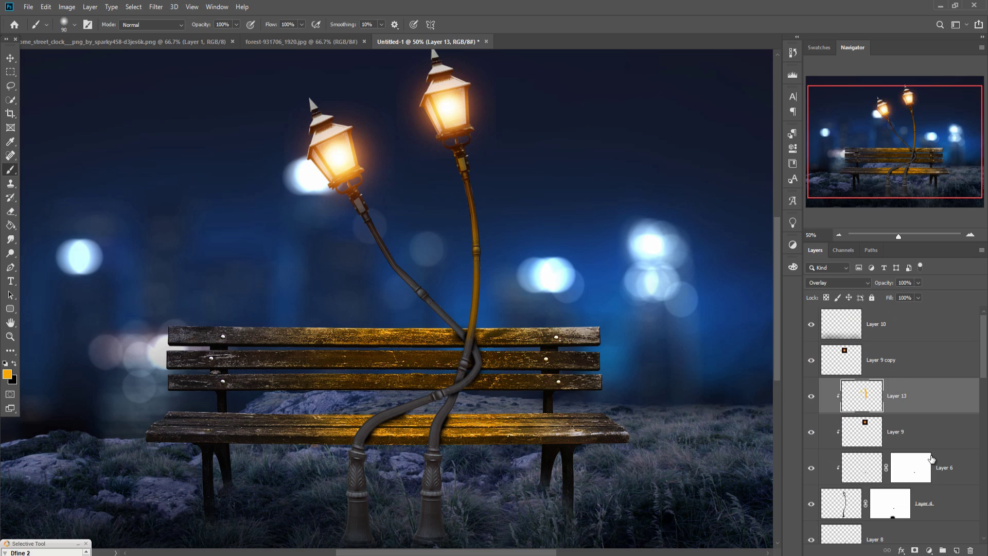
Add a second clipped Overlay layer and brush the left pole golden down to the bench
scroll(931, 458, "down", 3)
left_click(916, 467)
left_click(956, 550)
key("ctrl+alt+g")
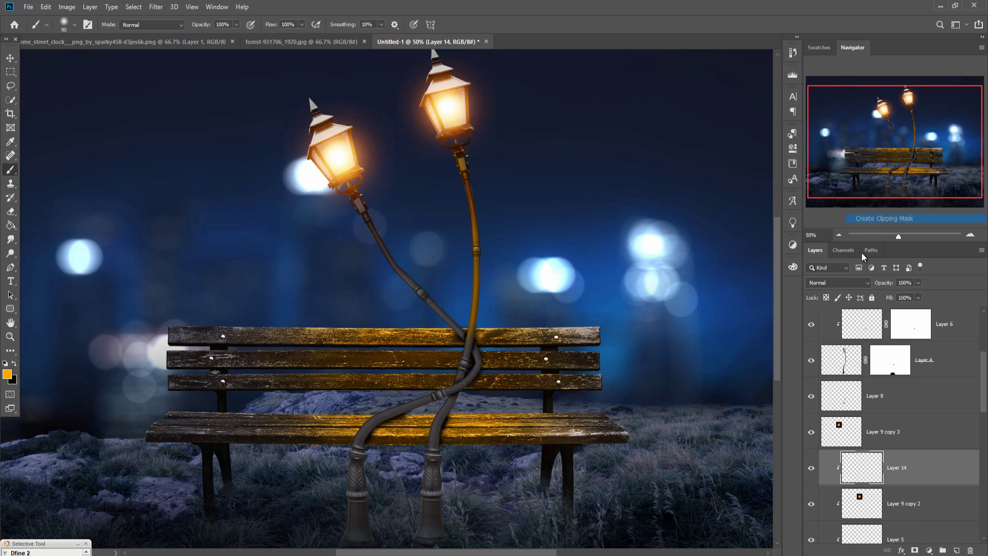
left_click_drag(362, 190, 384, 214)
left_click(817, 413)
left_click_drag(358, 191, 469, 333)
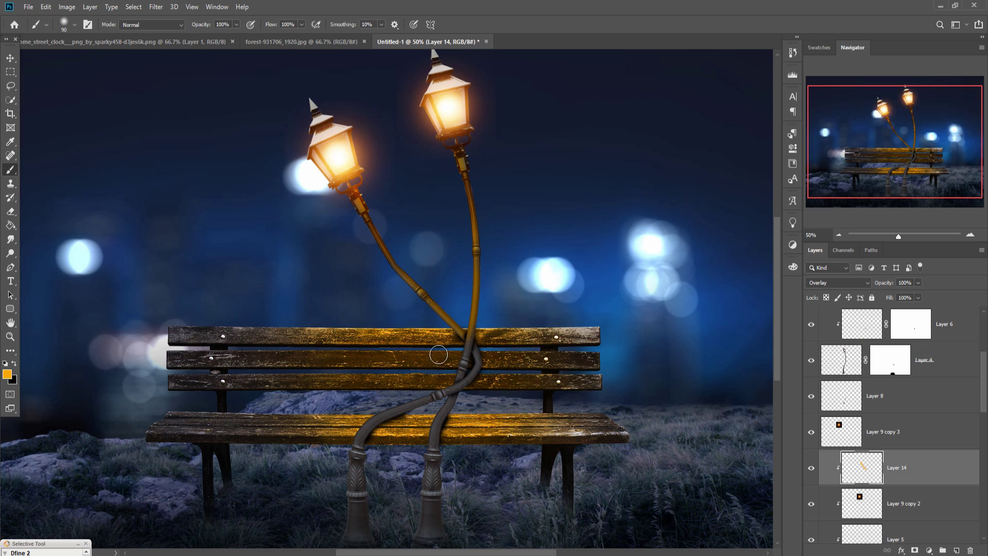
left_click_drag(431, 389, 370, 413)
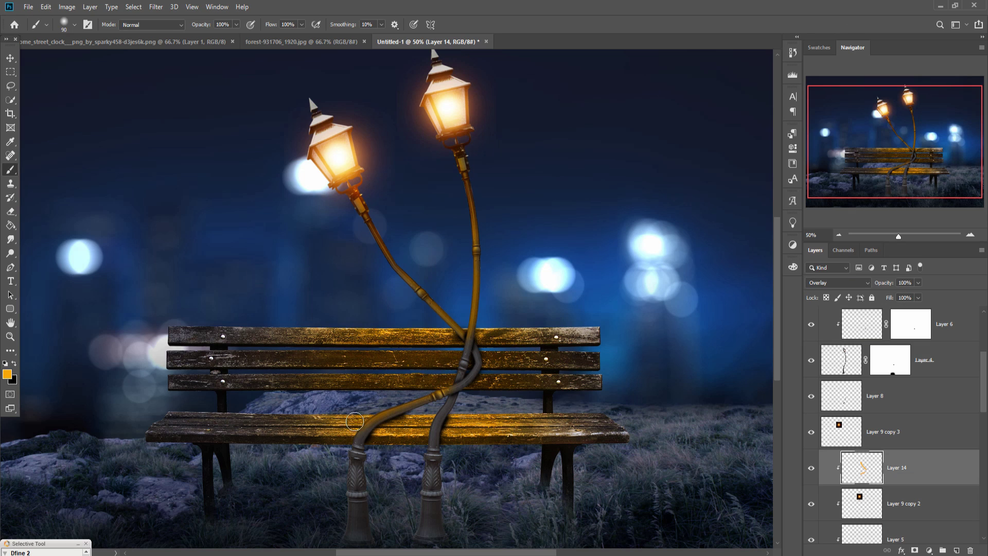
Zoom out and add a new empty layer above Hue/Saturation 1
left_click(432, 405, "ctrl")
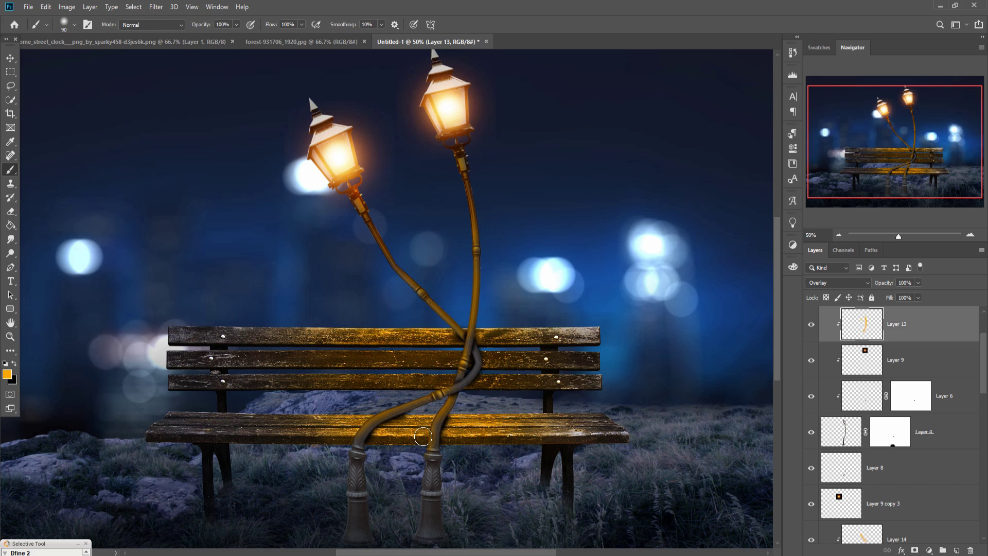
key("v")
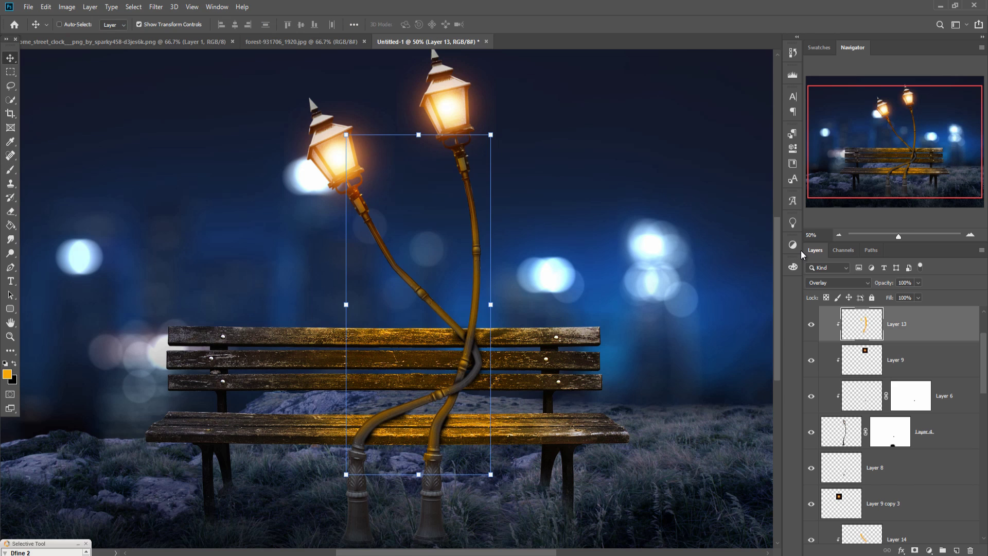
key("ctrl+minus")
scroll(900, 377, "down", 2)
scroll(900, 377, "down", 2)
scroll(900, 377, "down", 2)
scroll(899, 377, "down", 1)
scroll(926, 371, "down", 1)
scroll(951, 361, "down", 1)
left_click(951, 362)
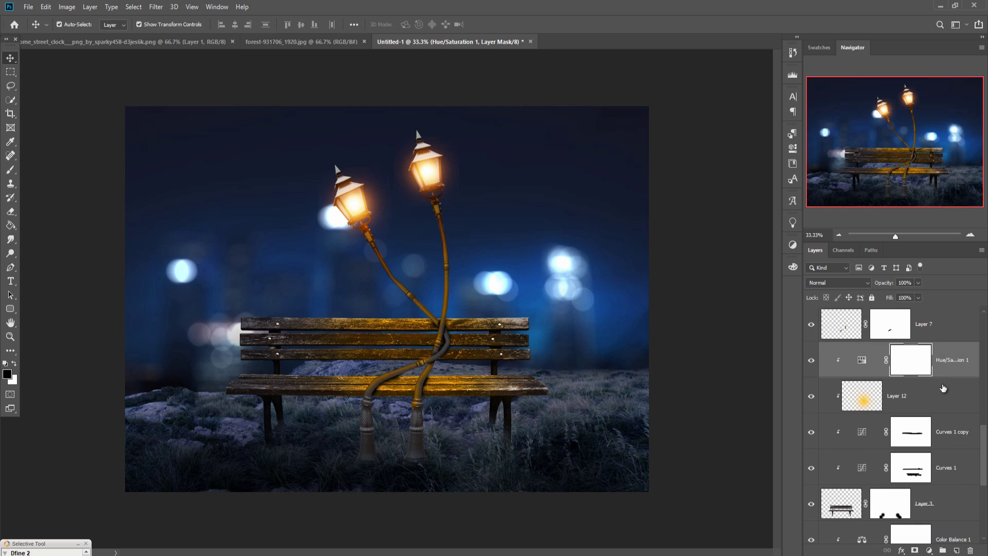
left_click(957, 550)
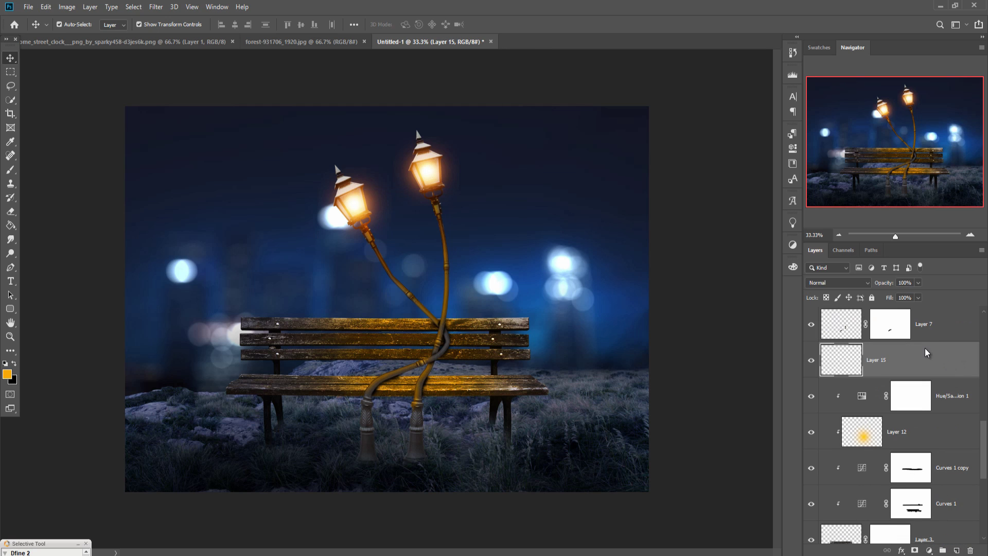
Clip Layer 15, set it to Overlay and fill it with 50% gray
right_click(924, 347)
left_click(844, 310)
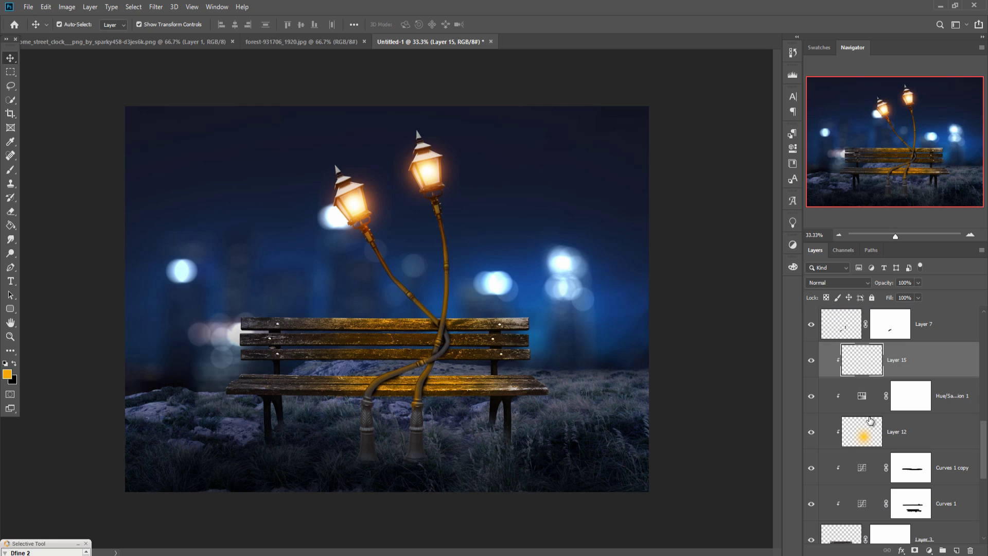
key("b")
left_click(839, 286)
left_click(833, 415)
left_click(48, 7)
left_click(60, 175)
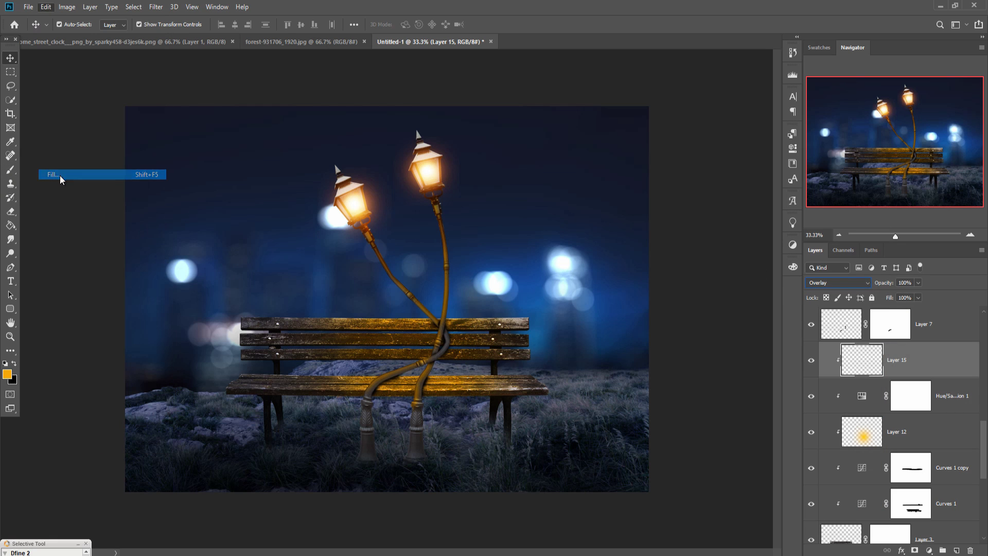
left_click(558, 150)
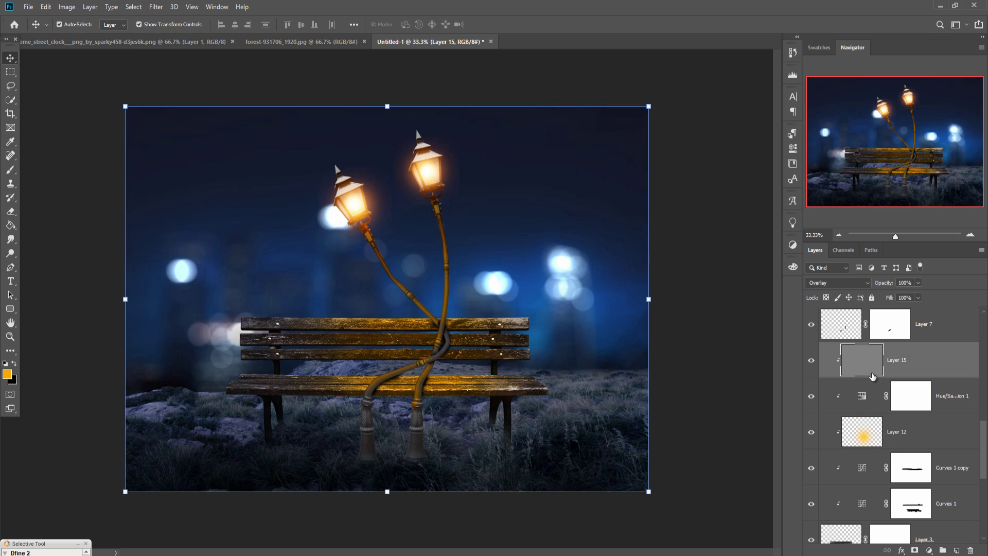
Dodge highlights onto the bench's top rail, back slats and seat
right_click(10, 253)
left_click(57, 251)
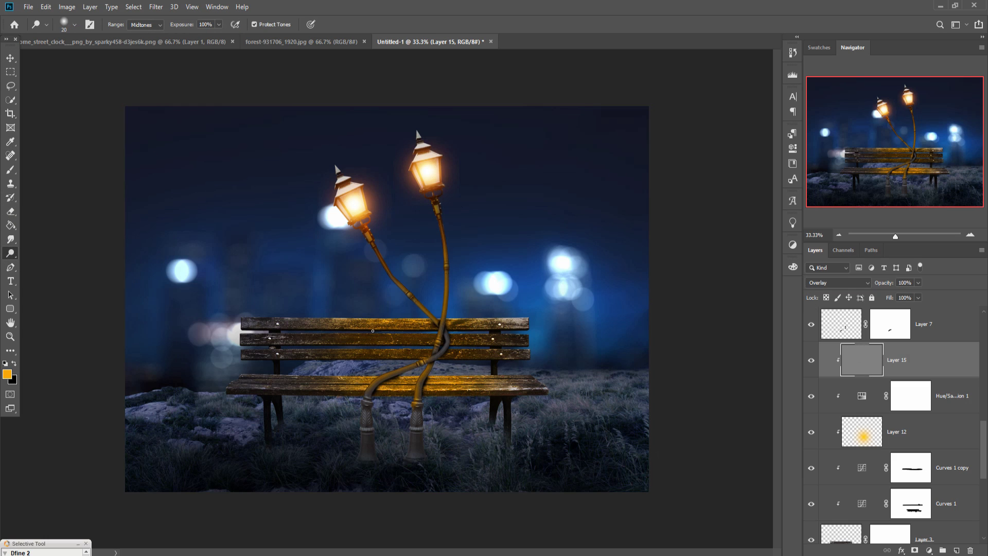
left_click_drag(311, 311, 491, 317)
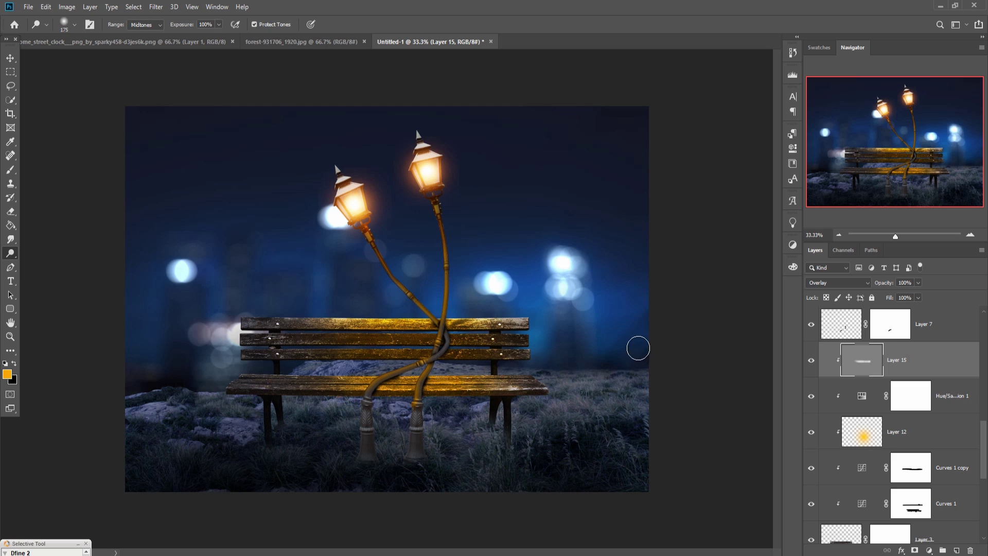
double_click(862, 397)
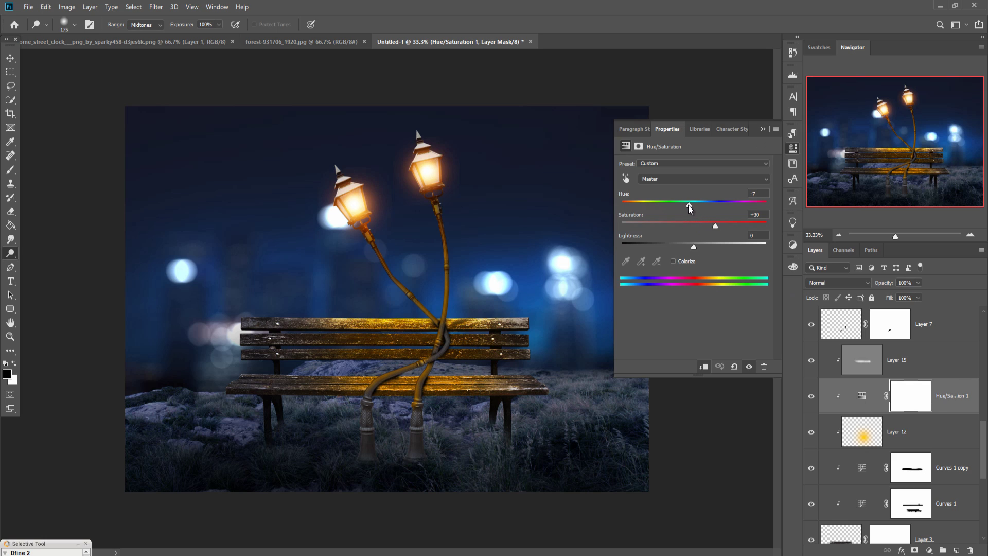
left_click(763, 129)
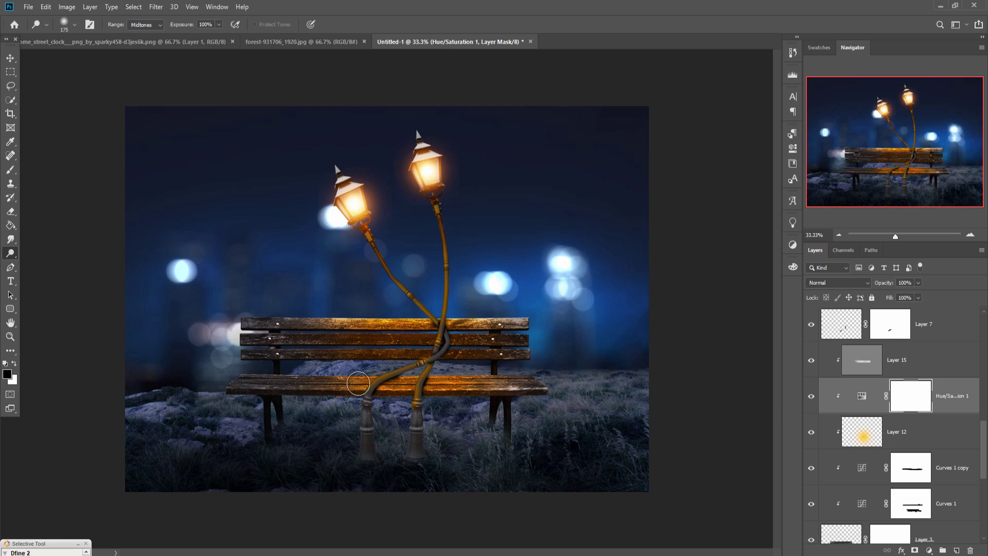
left_click(855, 362)
left_click_drag(440, 331, 471, 328)
left_click_drag(342, 342, 471, 350)
mouse_move(341, 376)
left_mouse_down()
mouse_move(463, 380)
mouse_move(342, 386)
mouse_move(425, 394)
mouse_move(460, 384)
left_mouse_up()
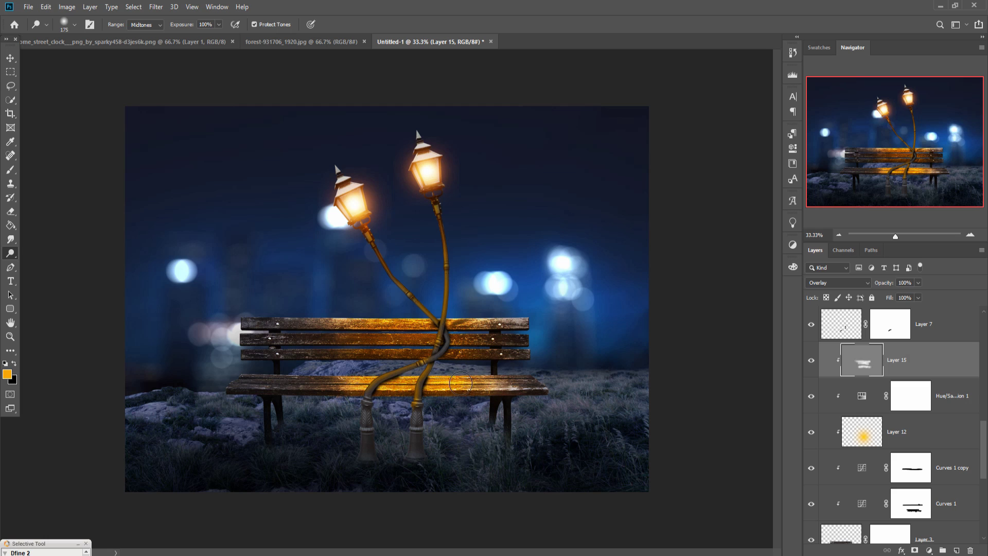
left_click_drag(331, 387, 466, 398)
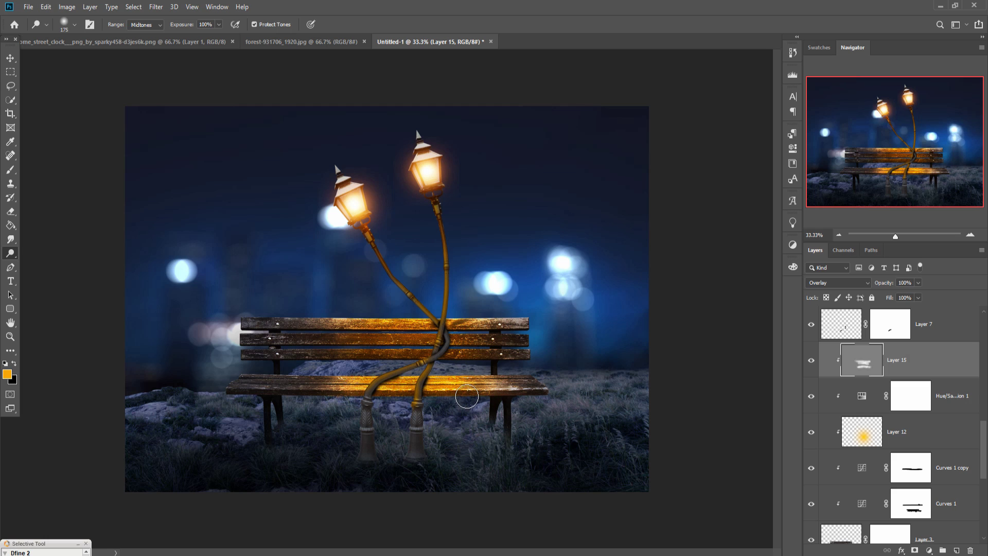
scroll(929, 375, "up", 3)
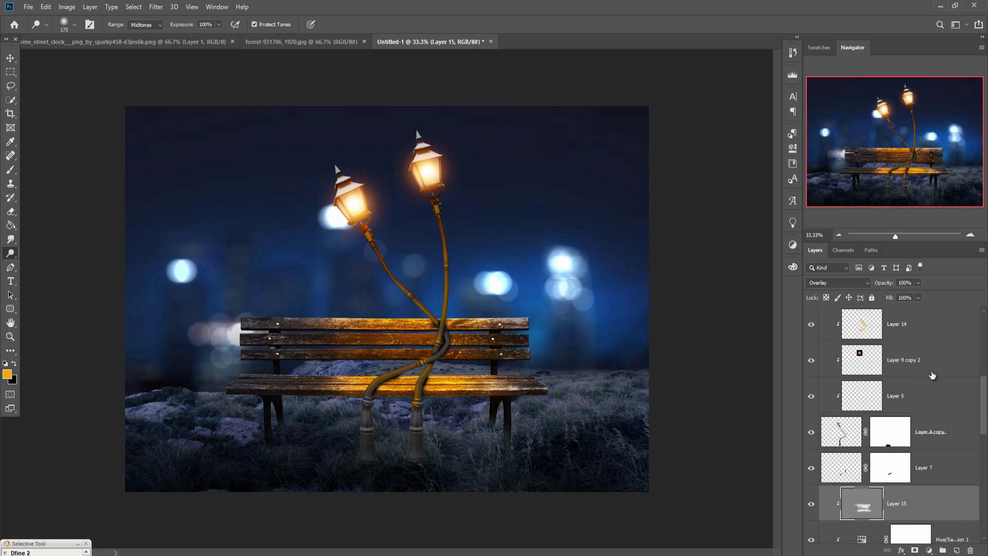
Add Layer 16 above Layer 13, clipped to the lamps and set to Overlay
scroll(929, 375, "up", 3)
scroll(924, 375, "up", 2)
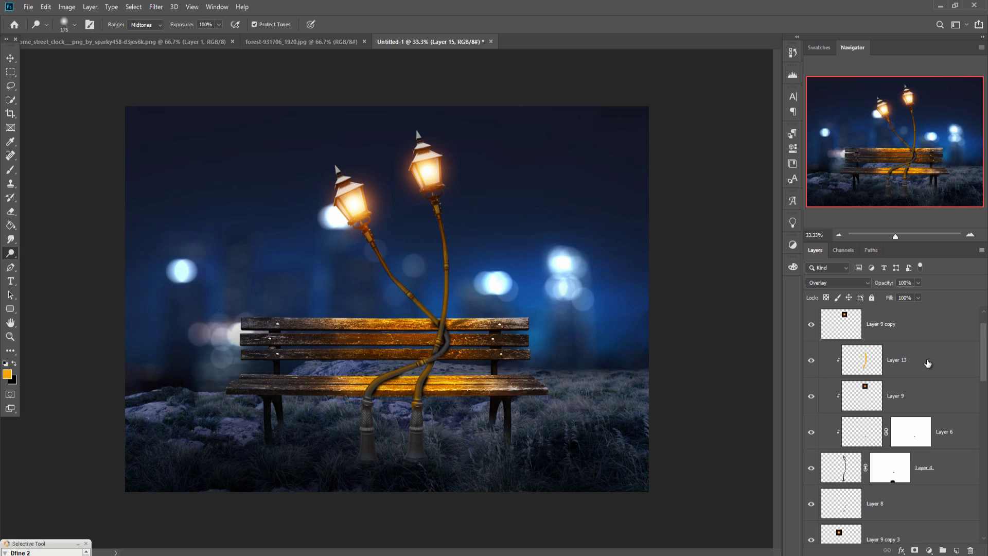
left_click(928, 363)
left_click(956, 550)
right_click(904, 363)
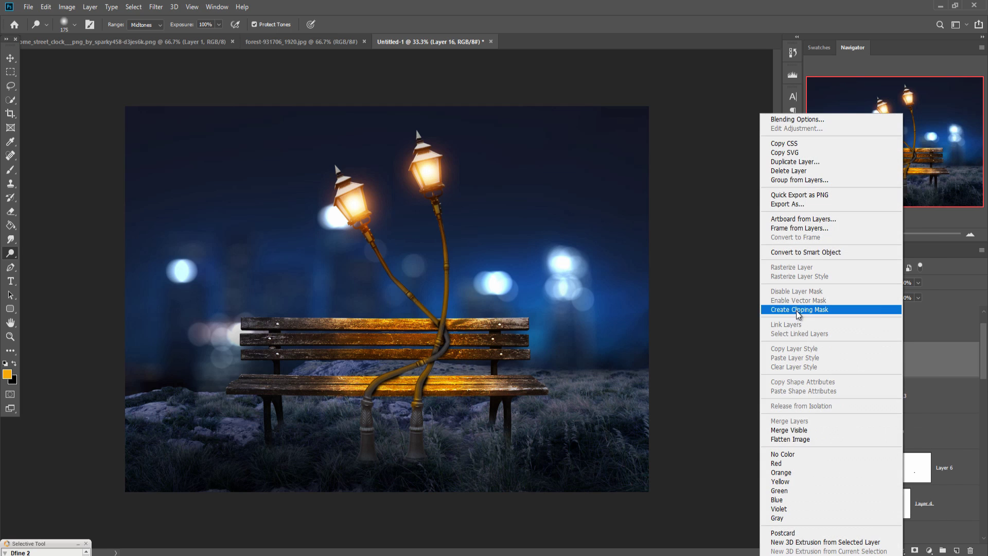
left_click(797, 309)
left_click(842, 287)
left_click(869, 396)
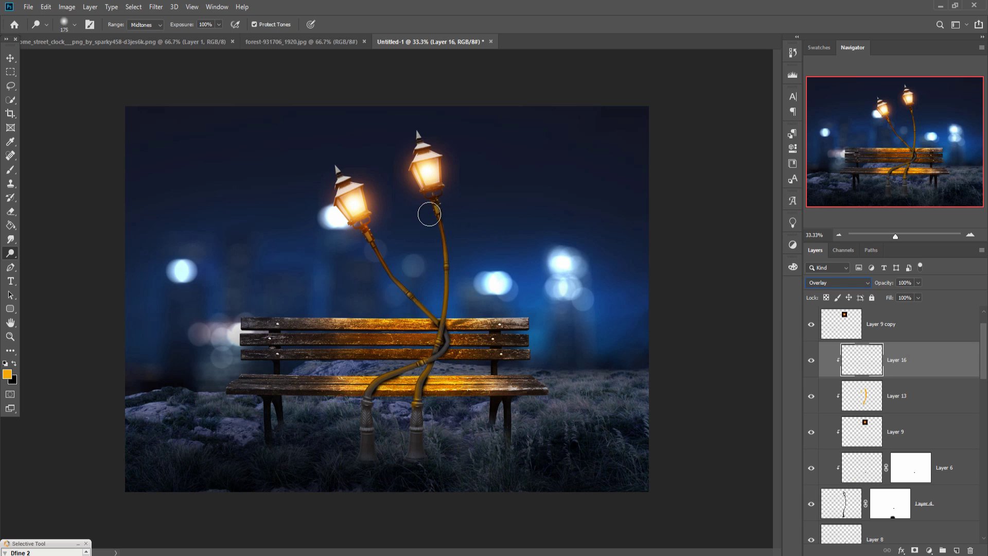
Fill Layer 16 with 50% gray and set the dodge brush to 90
key("ctrl+plus")
key("ctrl+plus")
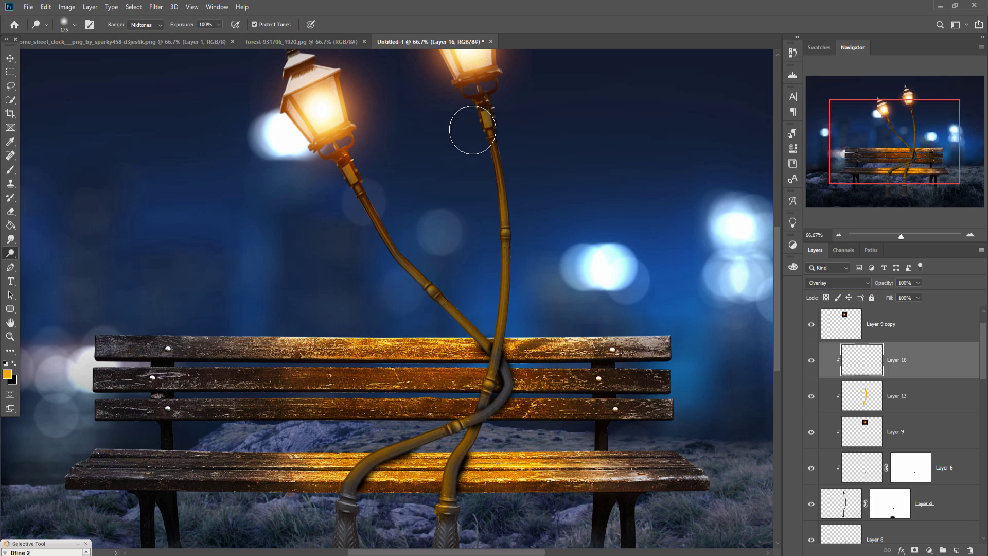
key("bracketleft")
key("bracketleft")
key("bracketleft")
key("bracketleft")
left_click(46, 7)
left_click(57, 174)
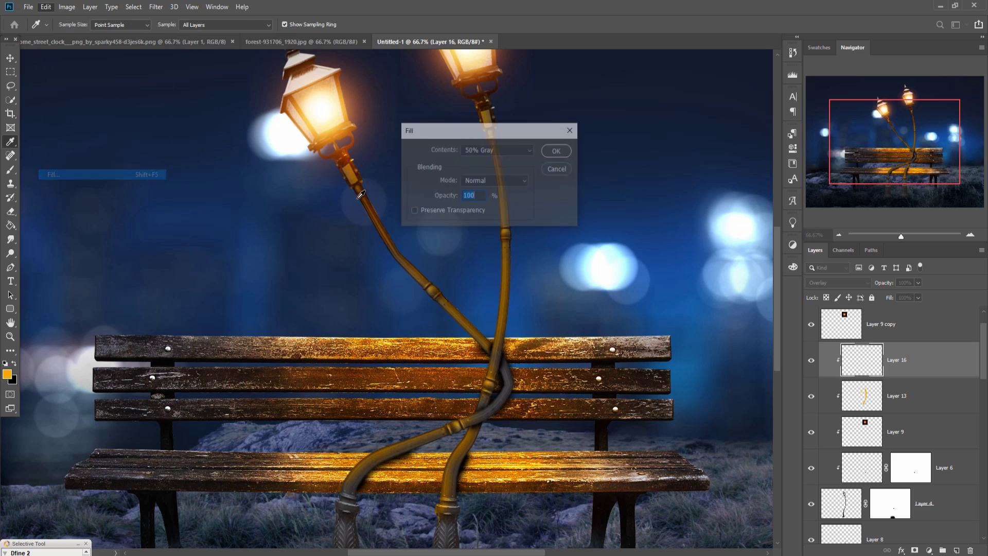
left_click(554, 154)
Dodge the right lamp post from the lamp down to the bench
left_click_drag(489, 150, 487, 151)
mouse_move(483, 112)
left_mouse_down()
mouse_move(491, 344)
mouse_move(445, 483)
mouse_move(448, 467)
left_mouse_up()
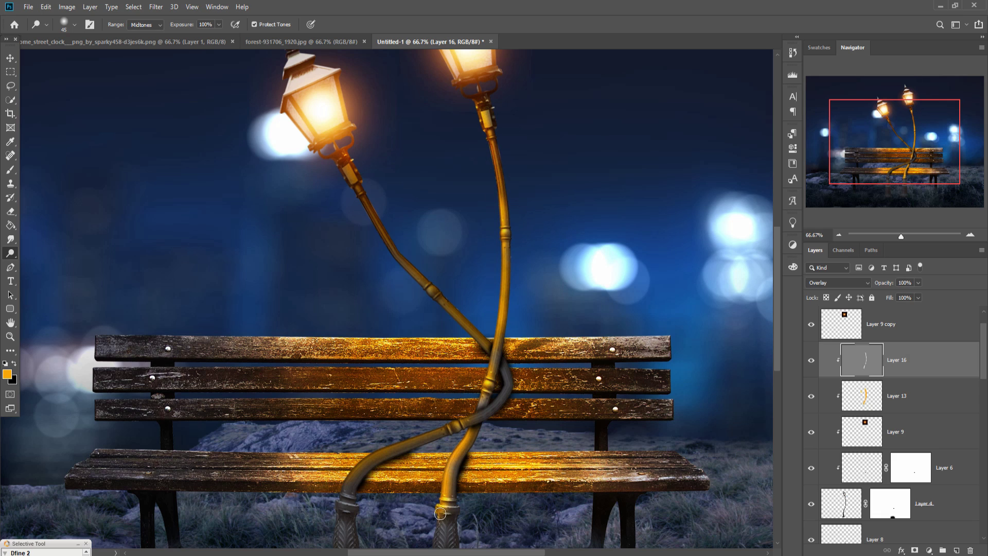
scroll(440, 513, "down", 3)
left_click_drag(444, 370, 435, 440)
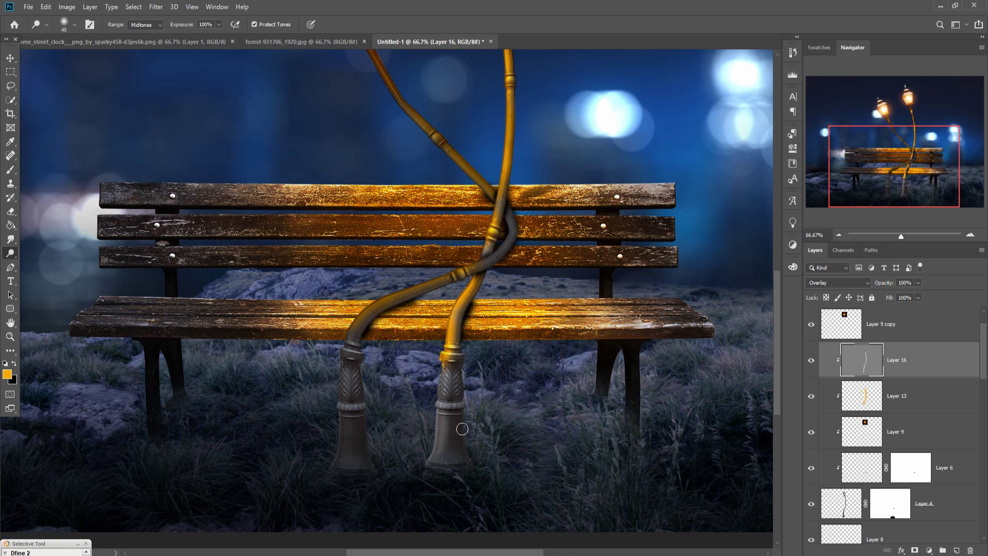
scroll(928, 487, "down", 5)
Set the new Layer 17 to Overlay and fill it with 50% gray
left_click(905, 395)
right_click(908, 395)
key("Escape")
left_click(838, 282)
left_click(828, 412)
left_click(46, 7)
left_click(57, 175)
key("Return")
Dodge the poles where they cross the bench and down to their base
scroll(463, 330, "up", 3)
mouse_move(385, 155)
left_mouse_down()
mouse_move(446, 270)
mouse_move(518, 327)
left_mouse_up()
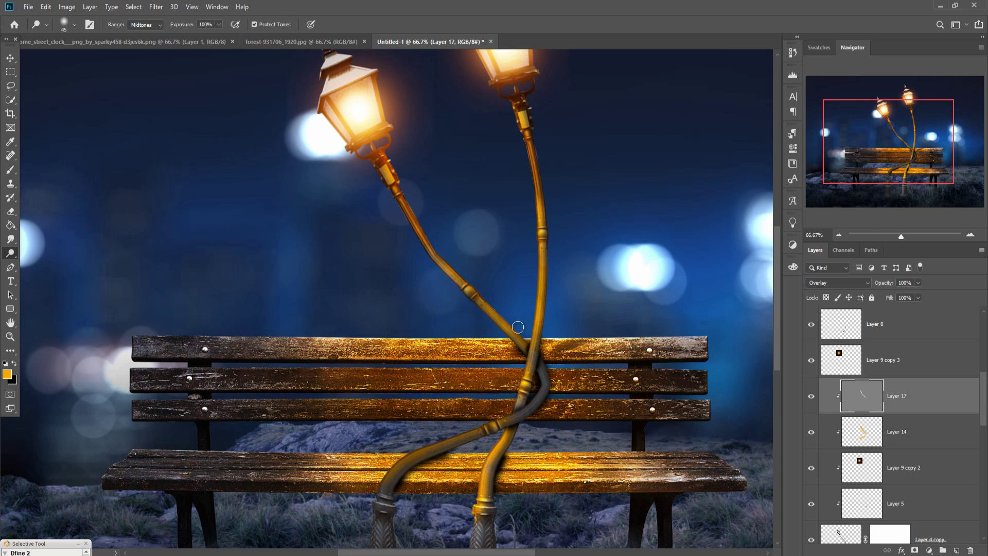
left_click_drag(553, 389, 470, 425)
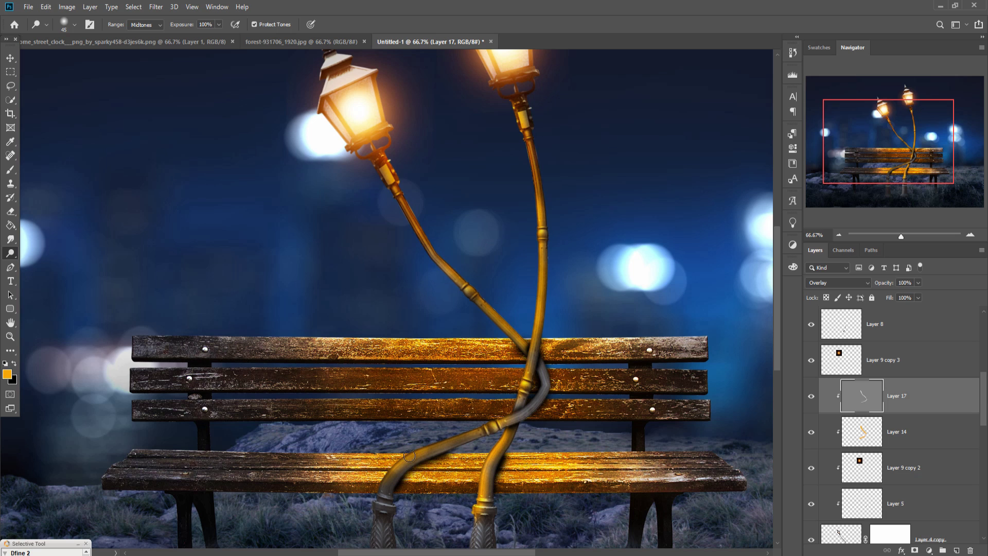
left_click_drag(445, 435, 374, 512)
scroll(374, 512, "down", 2)
left_click_drag(396, 389, 395, 480)
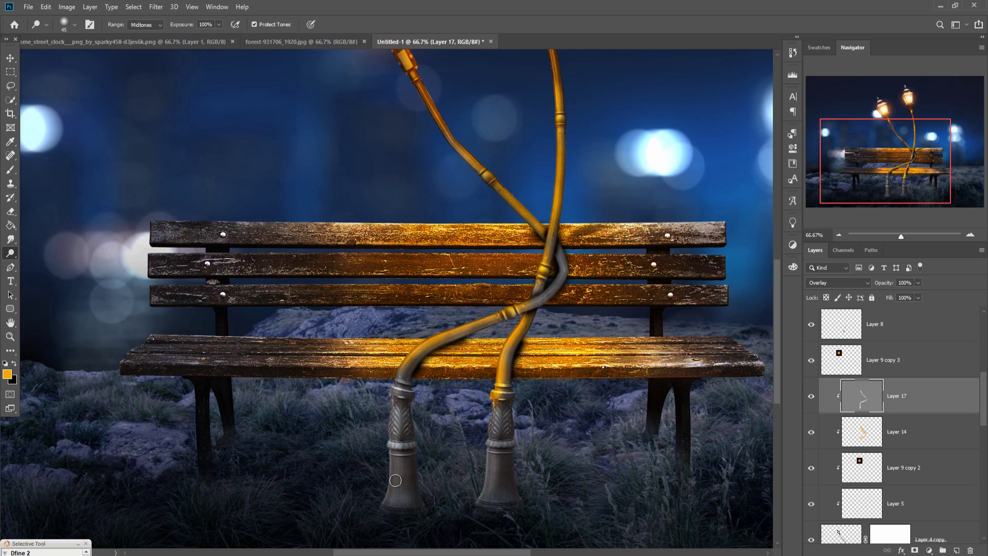
key("v")
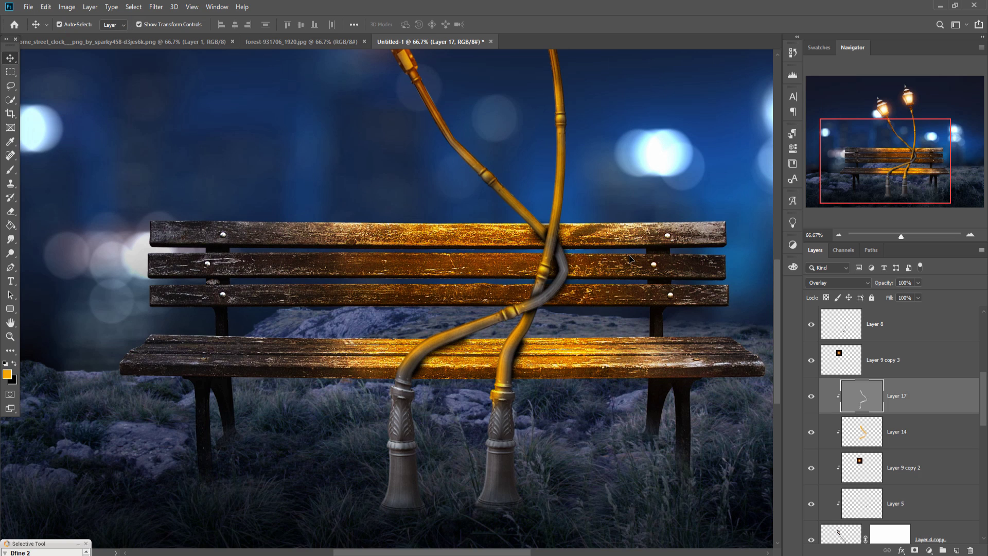
key("ctrl+minus")
key("ctrl+minus")
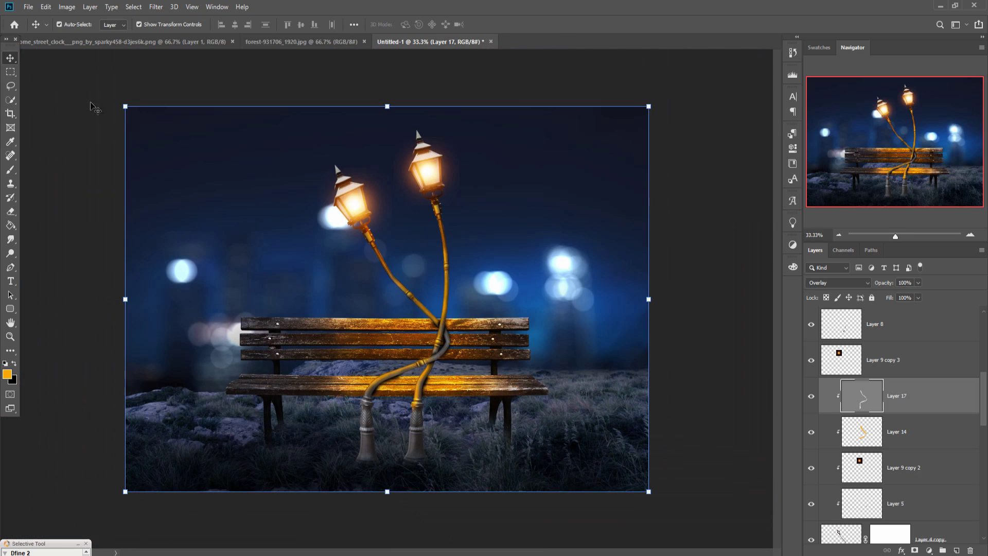
Add a new empty layer above Layer 11
scroll(926, 400, "up", 1)
scroll(926, 400, "up", 2)
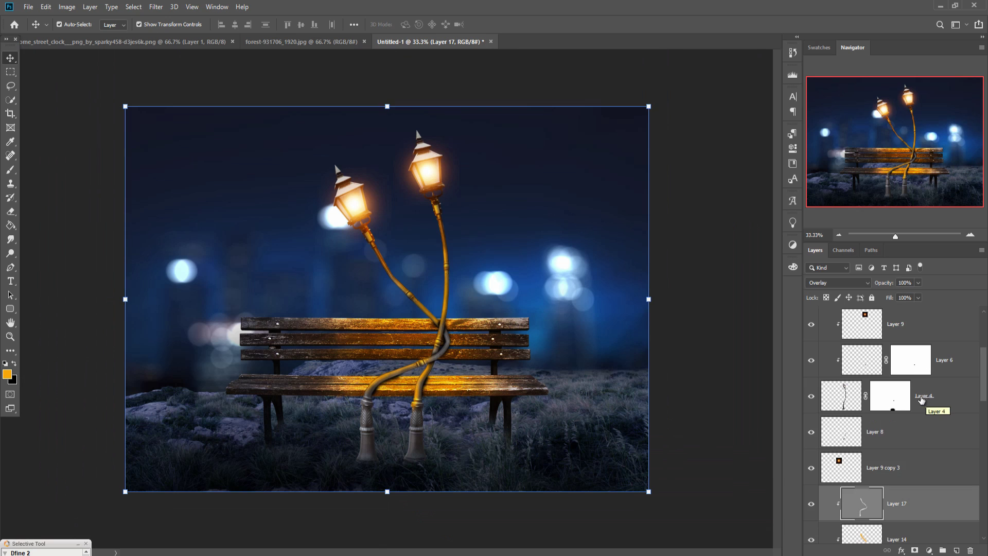
scroll(921, 399, "down", 5)
left_click(926, 422)
left_click(956, 551)
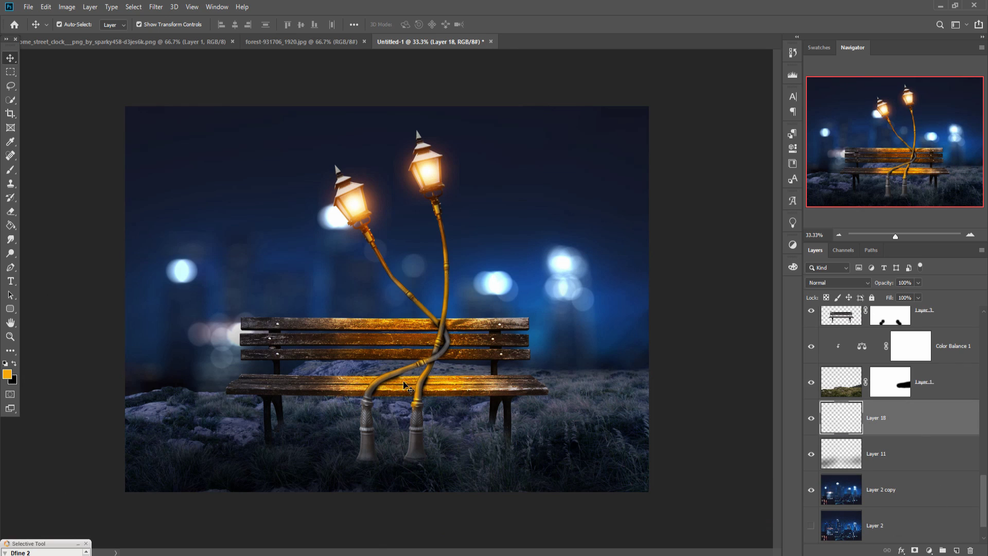
Load grass brush 4 from the Grass Photoshop Brushes 4 presets
key("b")
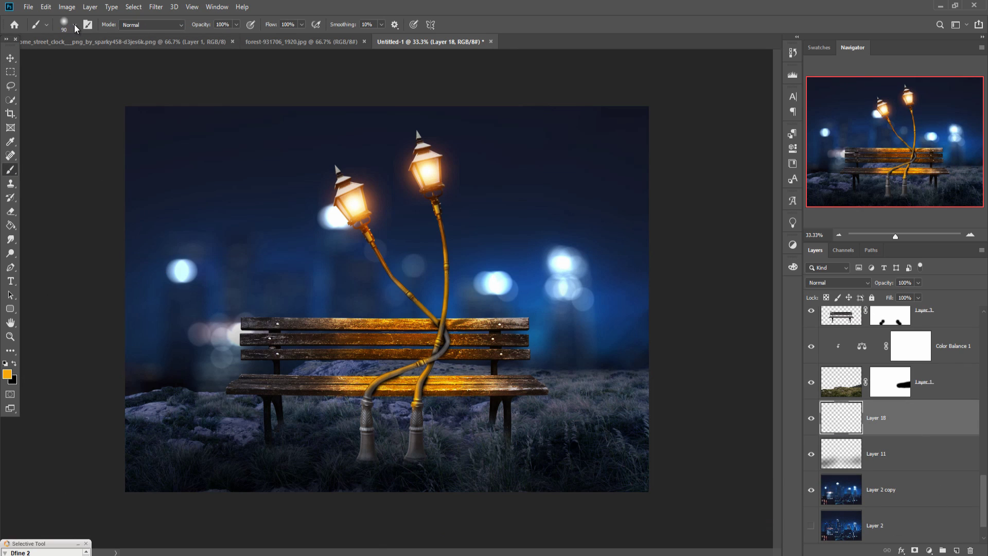
left_click(75, 26)
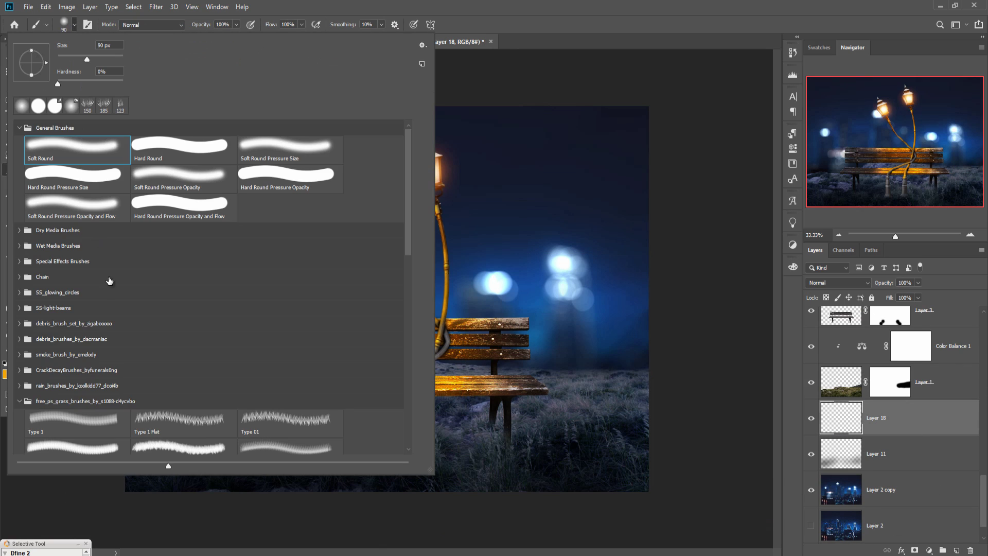
left_click(17, 401)
scroll(76, 402, "down", 3)
scroll(76, 401, "down", 2)
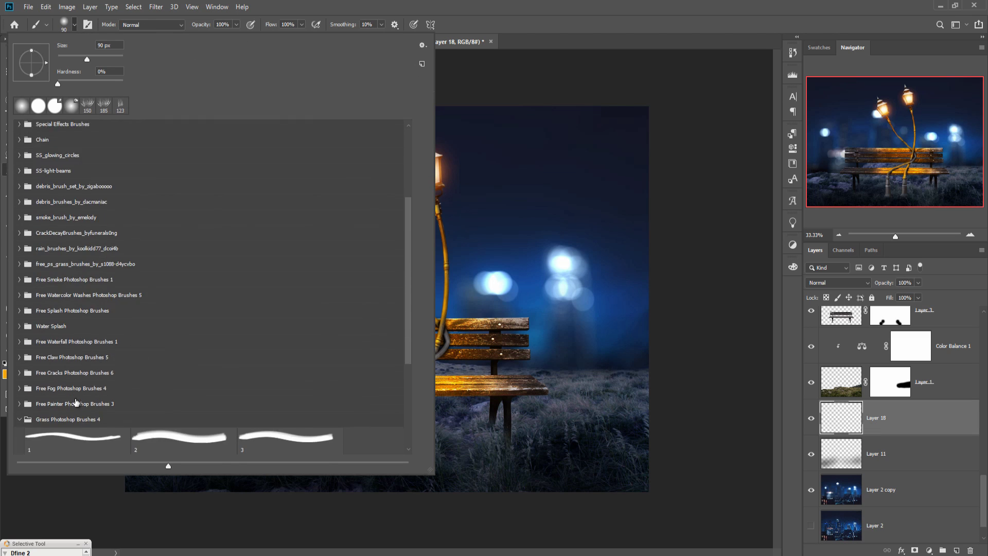
scroll(76, 402, "down", 3)
left_click(176, 390)
left_click(293, 385)
left_click(85, 423)
key("Return")
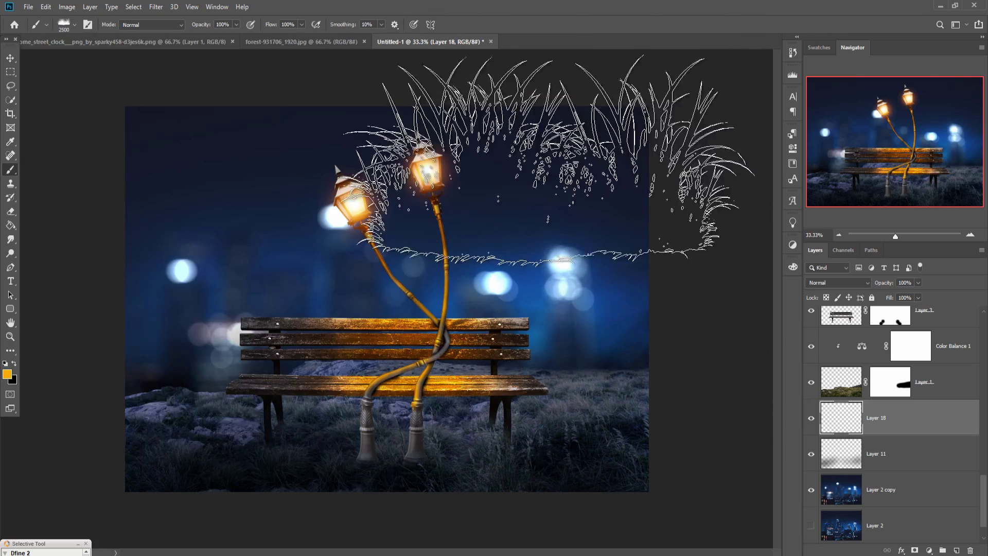
Shrink the grass brush to 2100 px and test a stroke, then undo it
key("bracketleft")
key("bracketleft")
key("bracketleft")
key("bracketleft")
key("bracketleft")
key("bracketleft")
key("bracketleft")
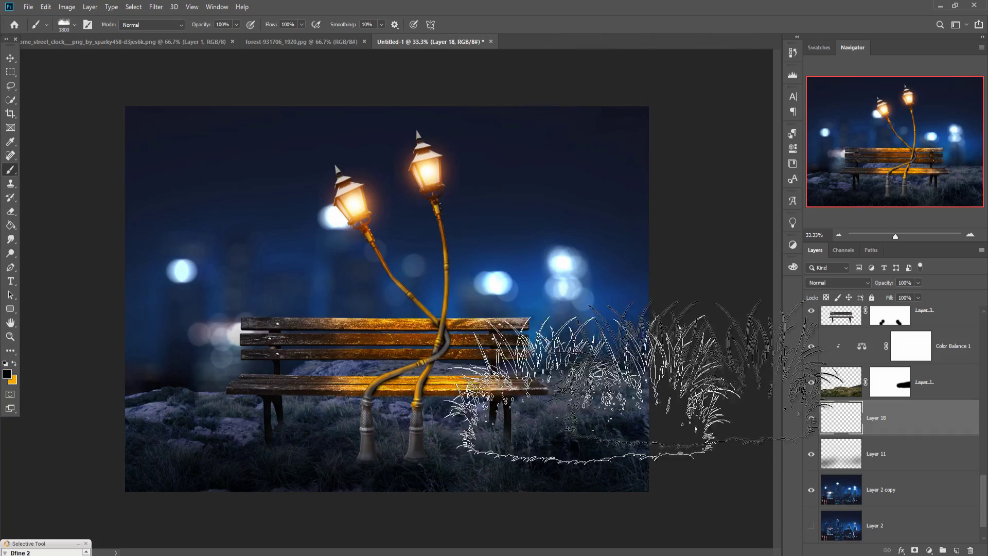
left_click(534, 371)
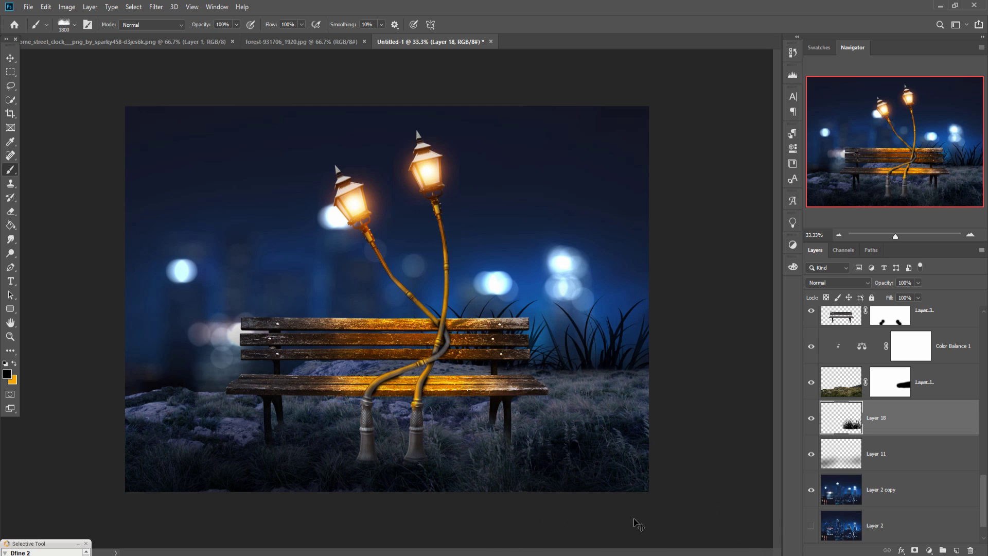
key("ctrl+z")
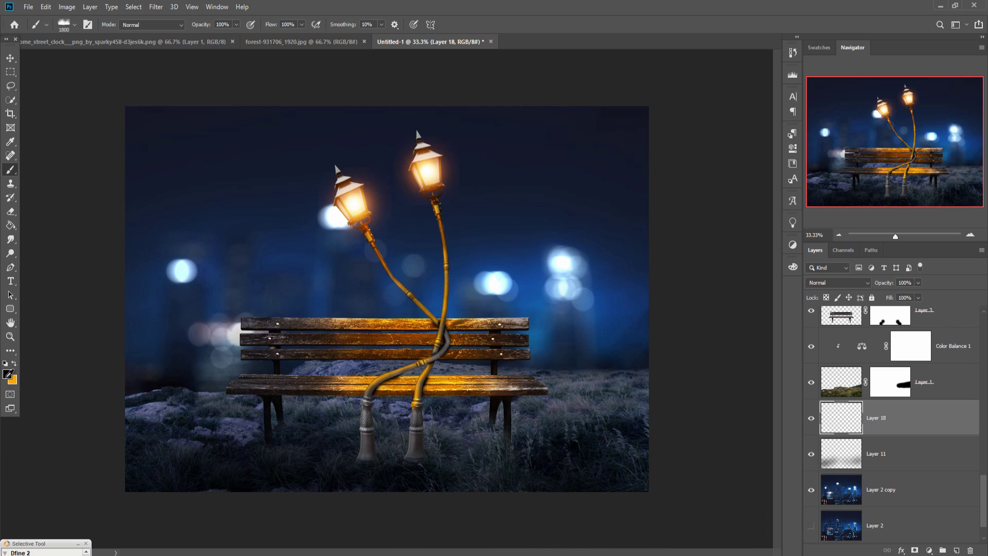
Set the foreground to navy #0f1927 and paint grass right of the bench and along the bottom
left_click(8, 374)
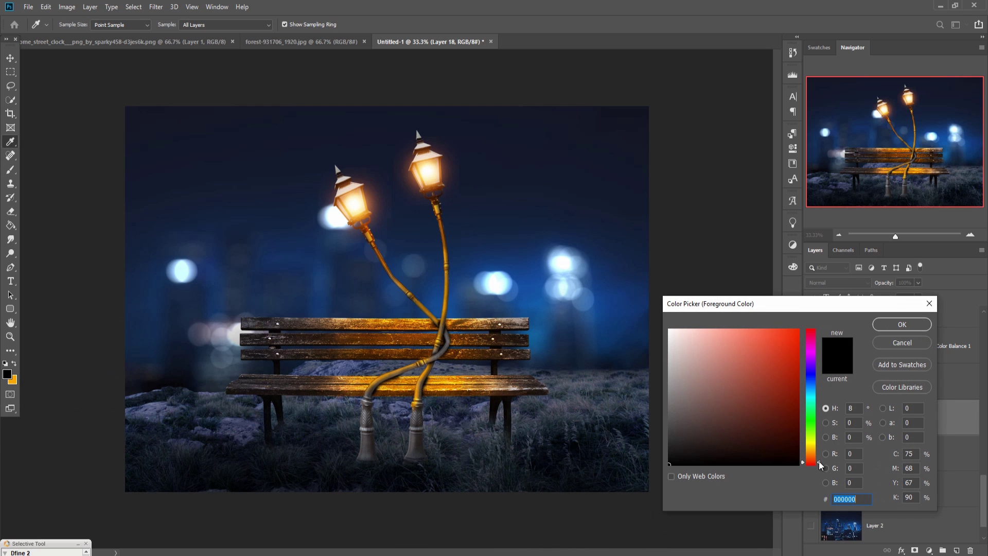
left_click(813, 383)
left_click(753, 453)
left_click_drag(741, 447, 768, 437)
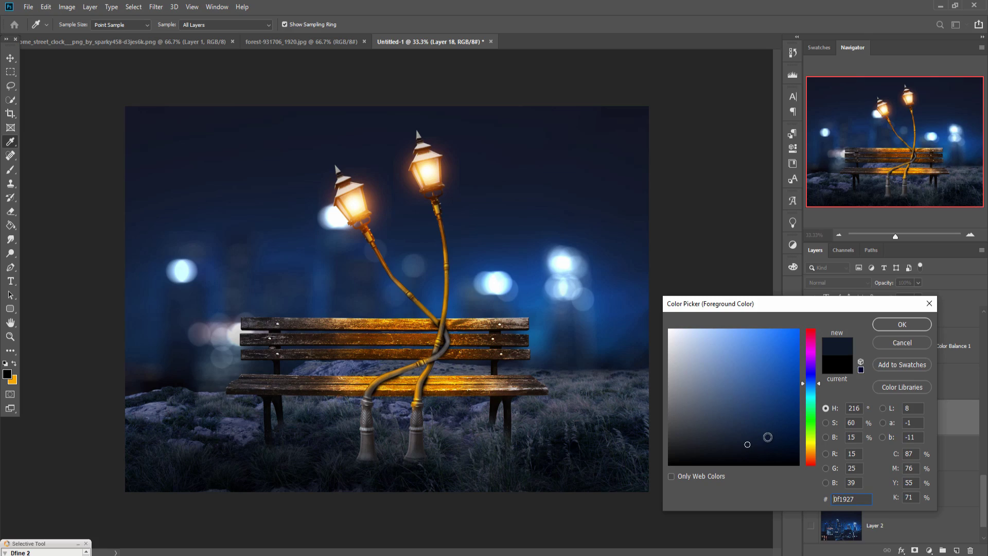
left_click(886, 327)
key("b")
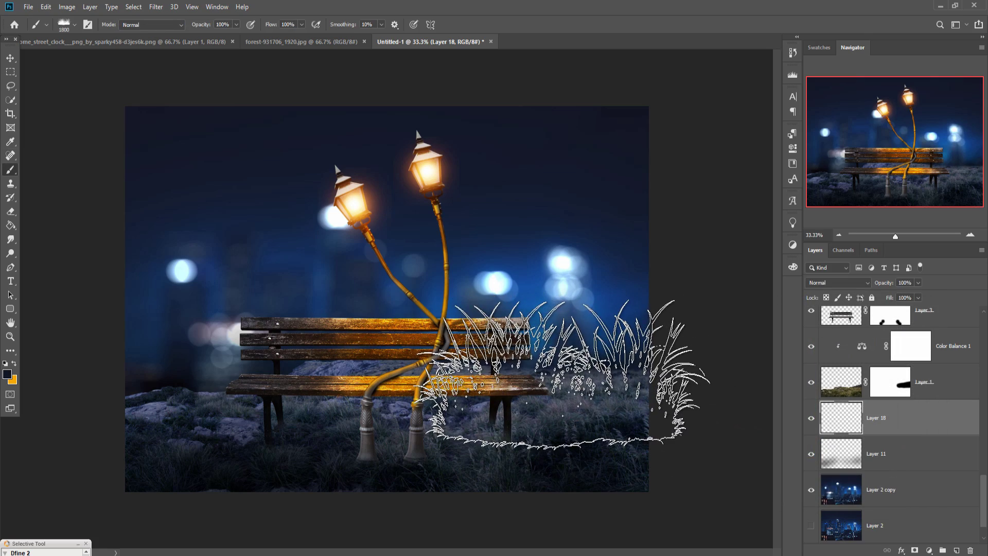
left_click(563, 373)
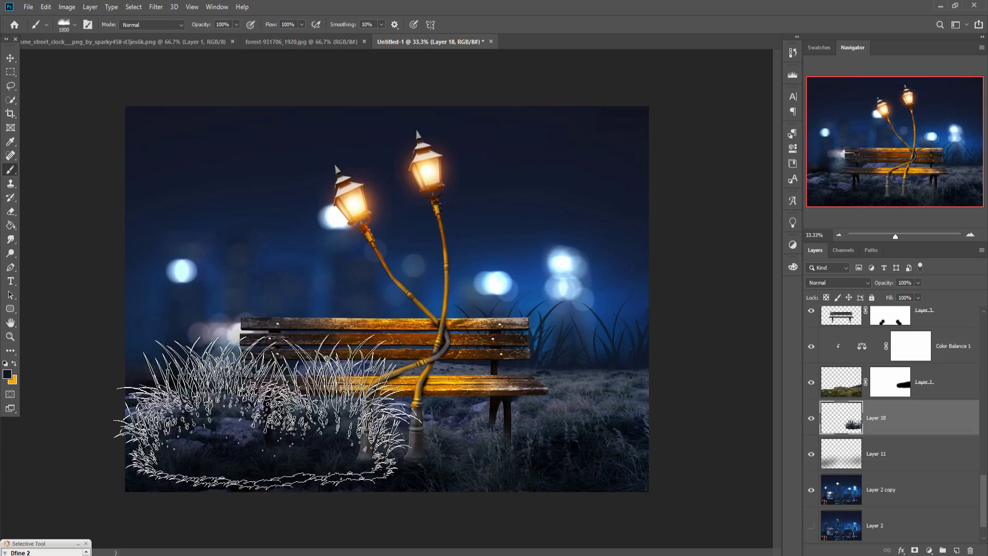
left_click_drag(296, 422, 381, 392)
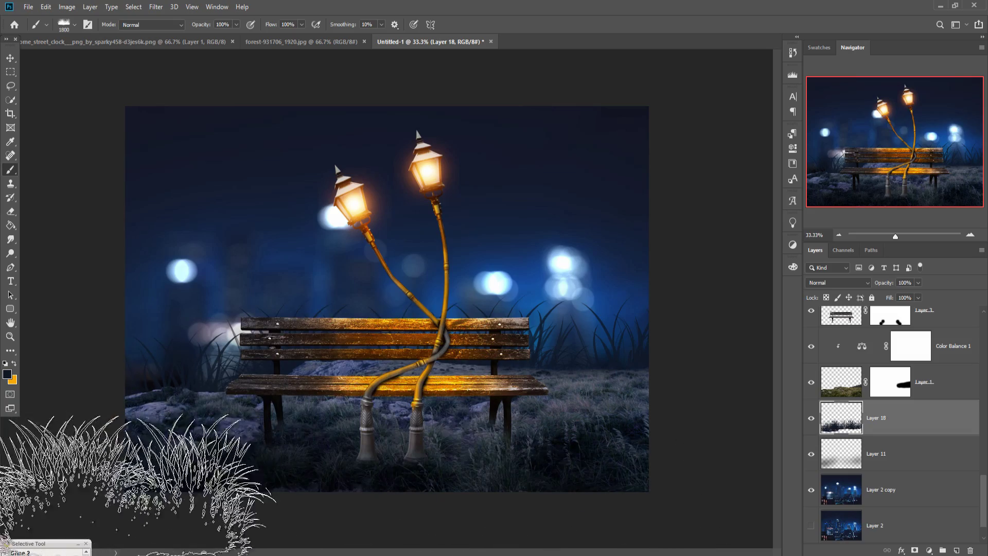
Create Layer 19 and move it up between Layer 7 and Layer 15
left_click(955, 343)
left_click(956, 550)
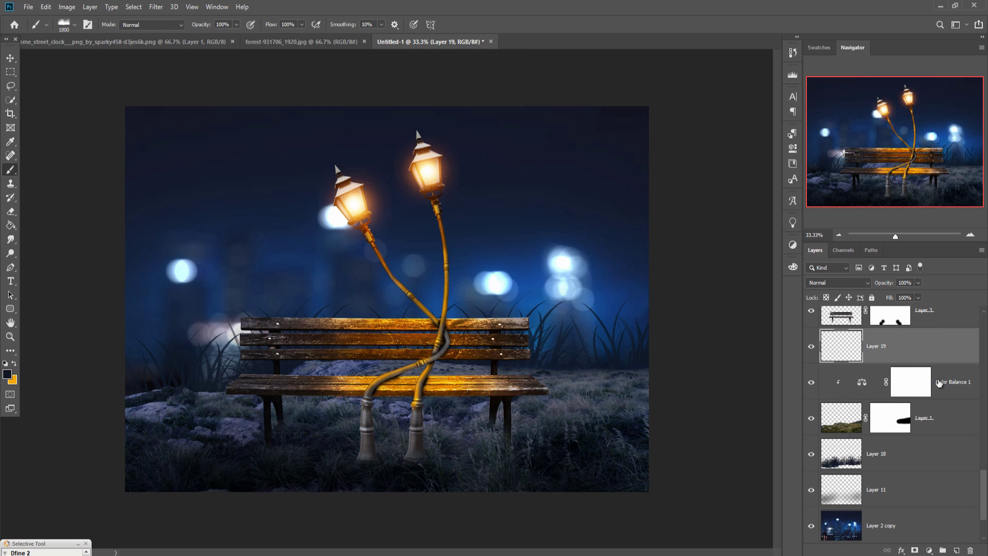
left_click_drag(949, 357, 923, 290)
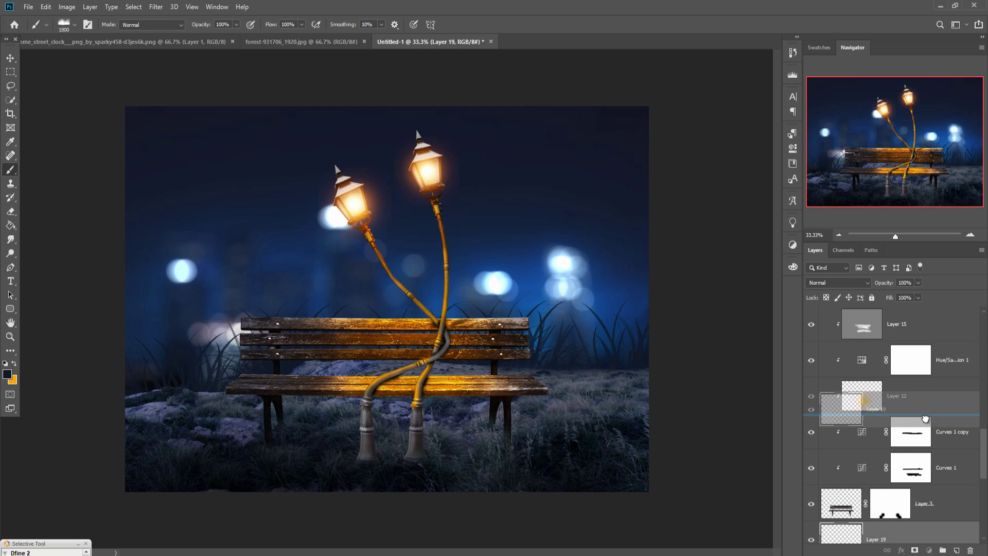
left_click_drag(924, 290, 915, 418)
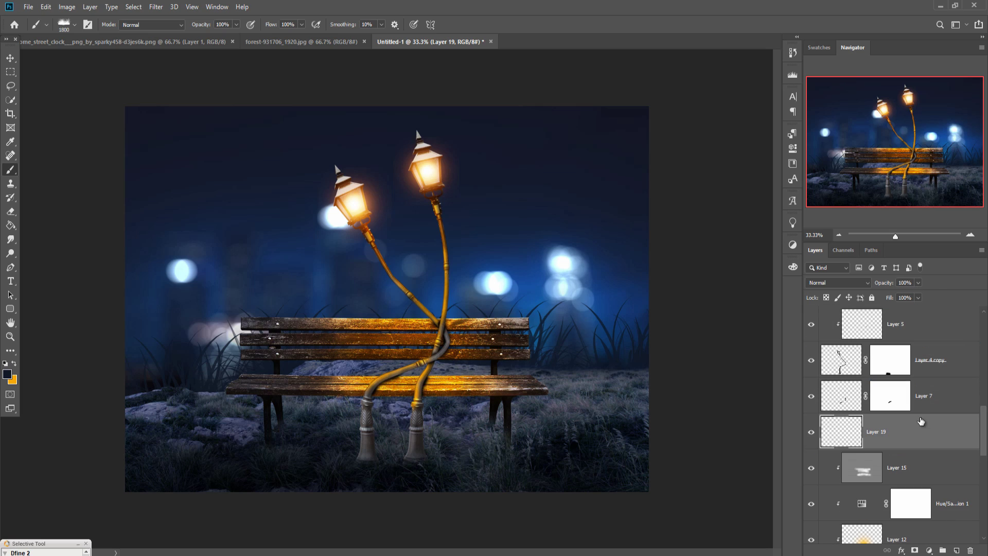
Enlarge the grass brush to 2800 px and stamp grass along the bottom edge
key("bracketright")
key("bracketright")
key("bracketright")
key("ctrl+minus")
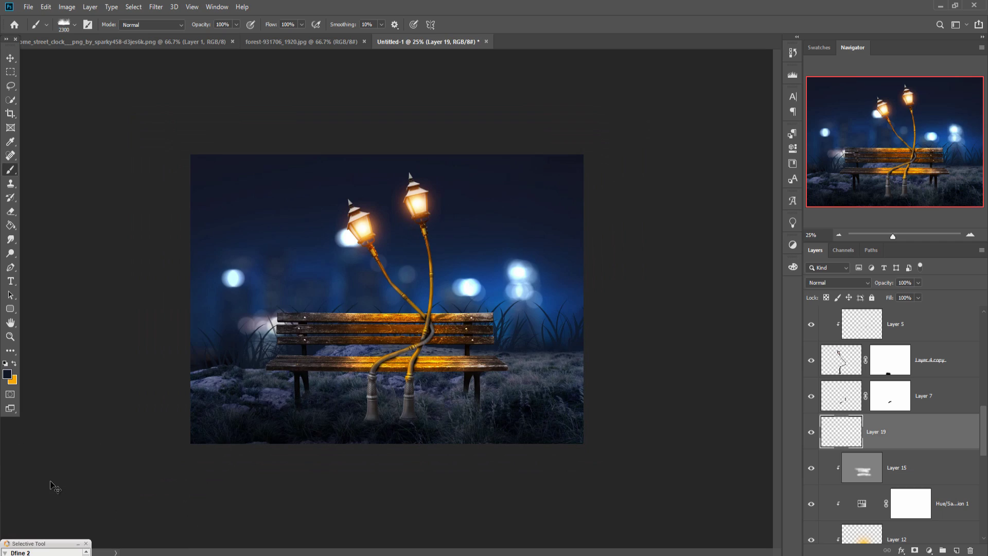
key("ctrl+minus")
key("bracketright")
key("bracketright")
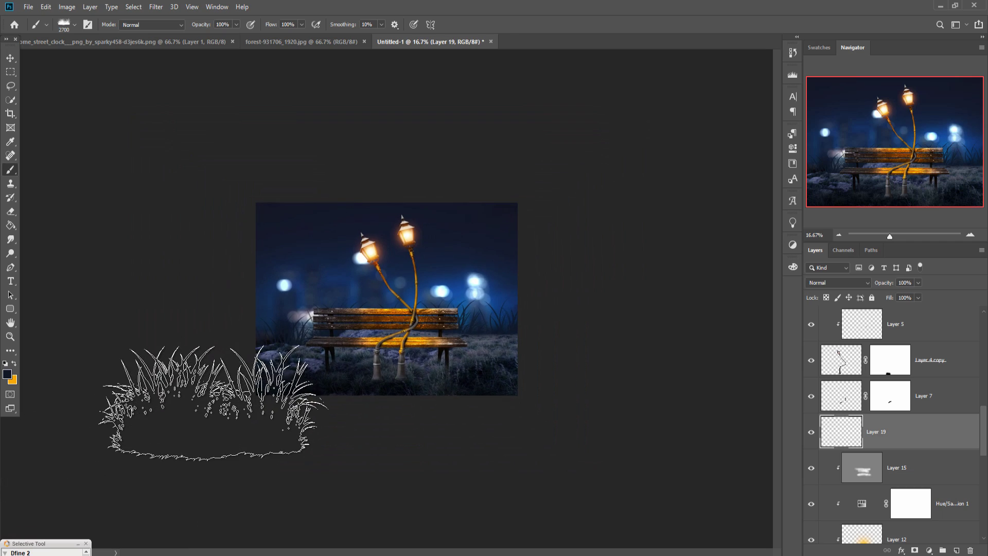
key("bracketright")
key("bracketright")
key("bracketright")
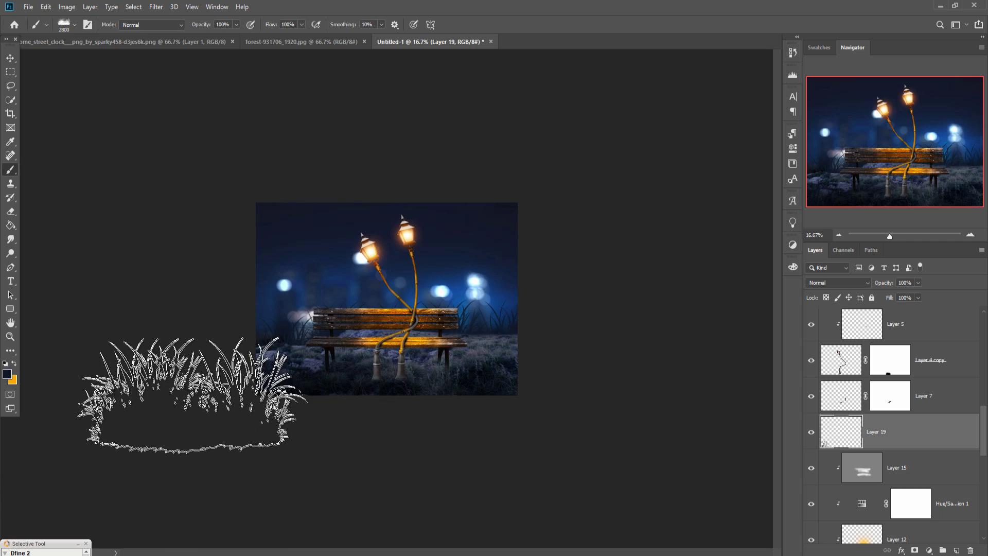
left_click(304, 423)
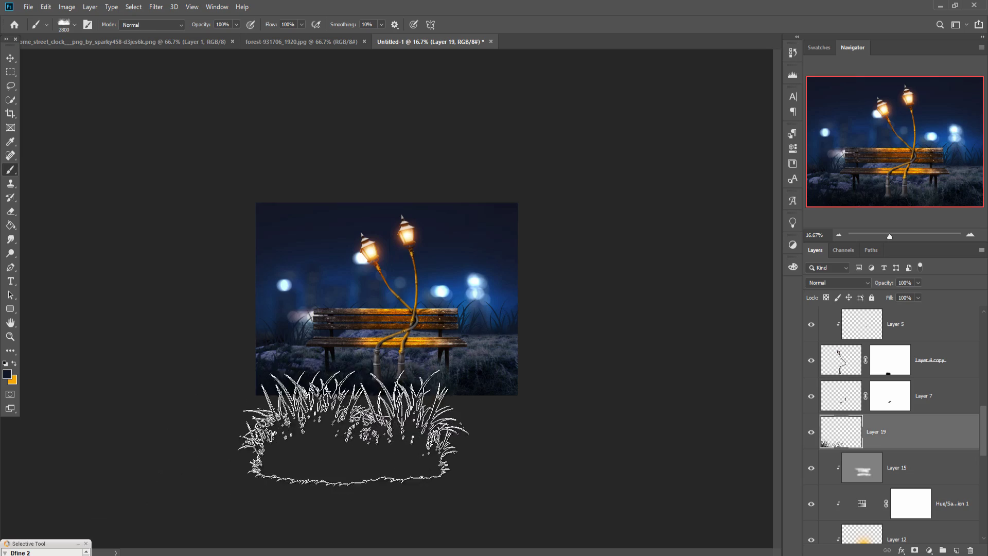
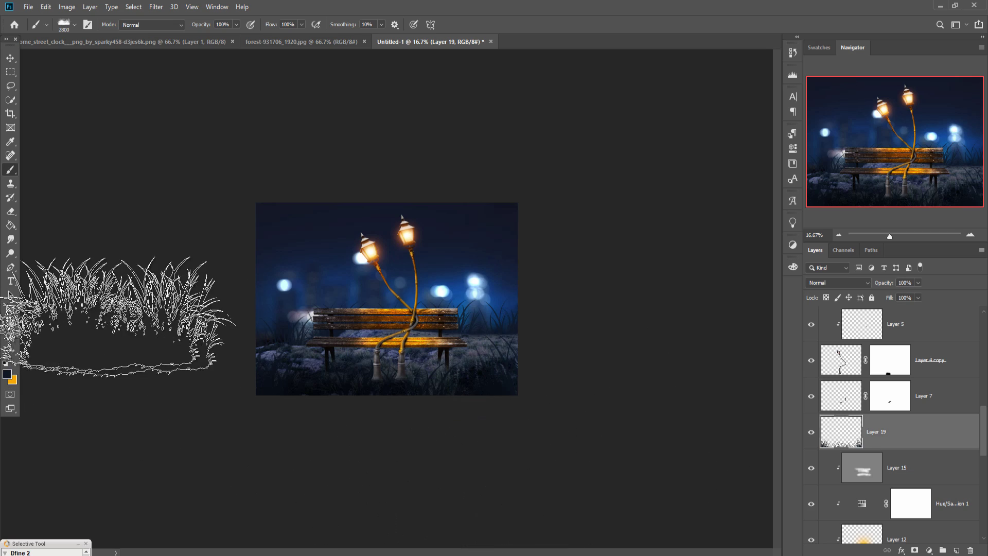
Move grass Layer 19 to the top of the stack and drag the starry-sky image onto Untitled-1
left_click(11, 57)
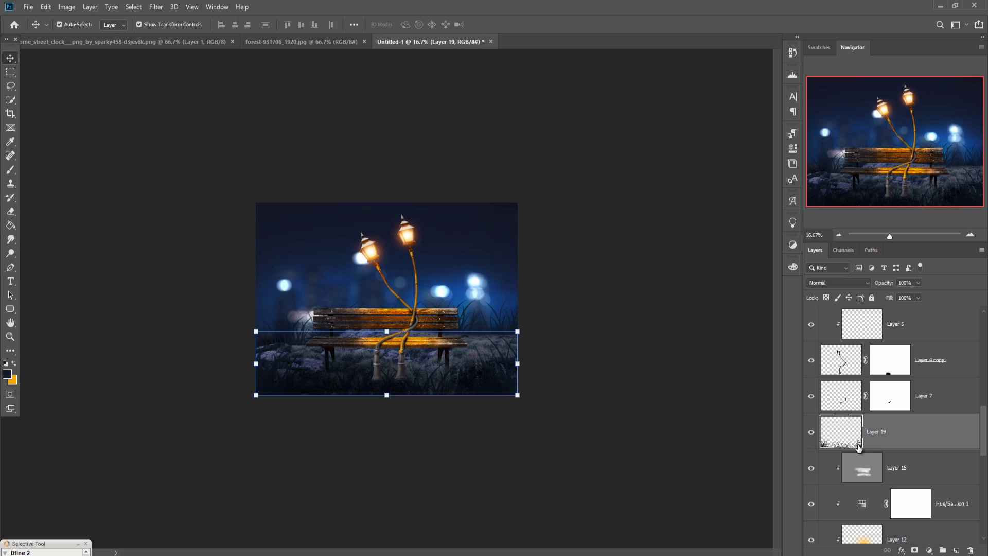
left_click_drag(923, 439, 911, 280)
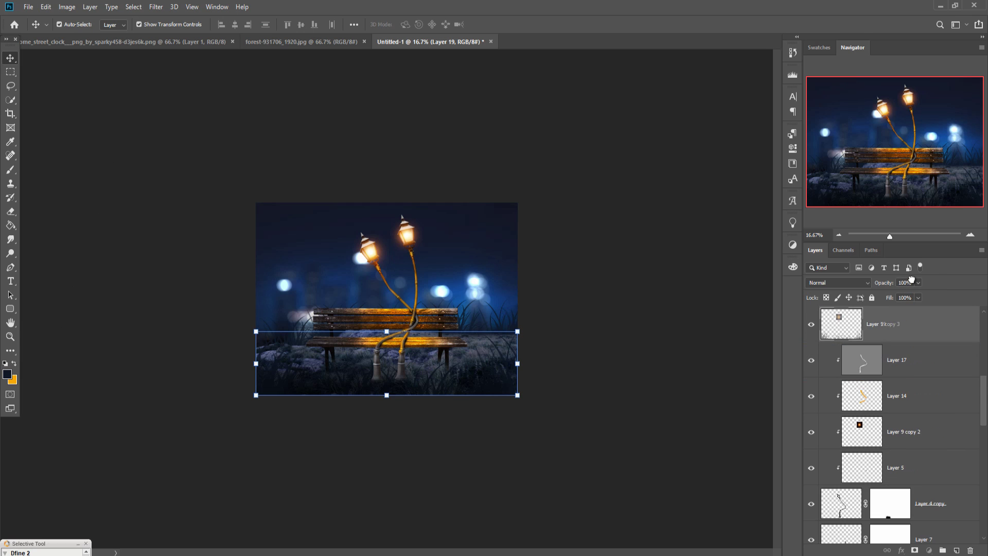
left_click_drag(911, 279, 900, 327)
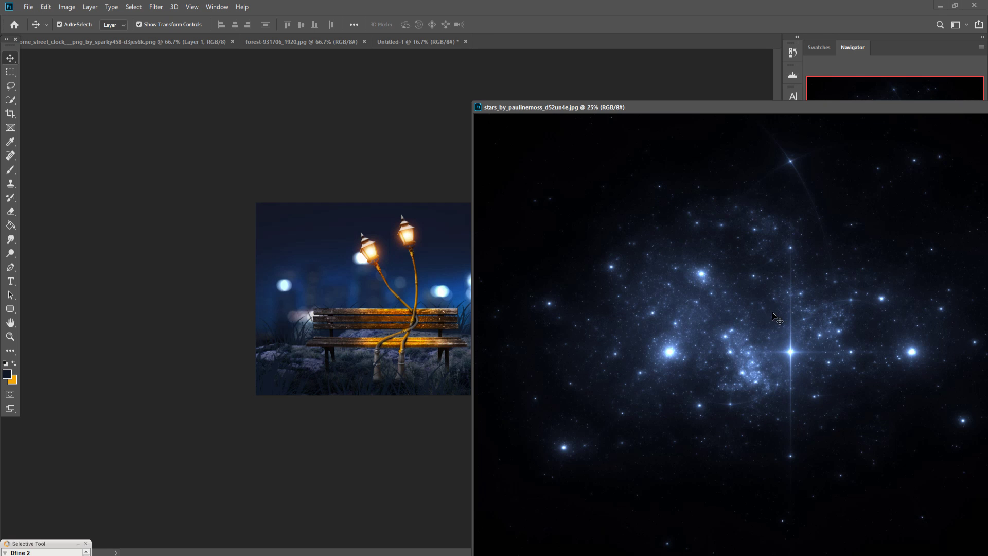
left_click_drag(775, 317, 409, 223)
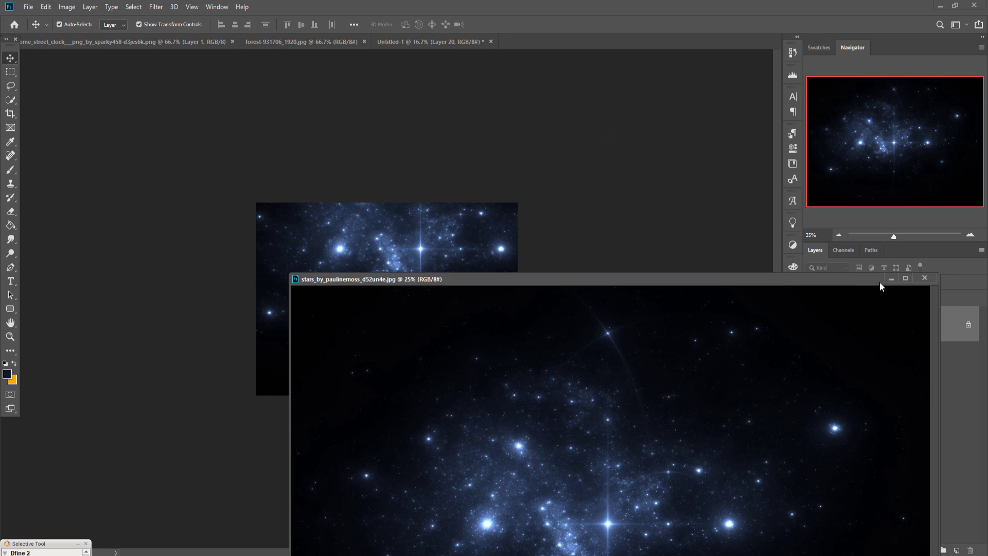
Blend the stars layer in Screen mode, scaled to about 87% and nudged right over the sky
key("ctrl+t")
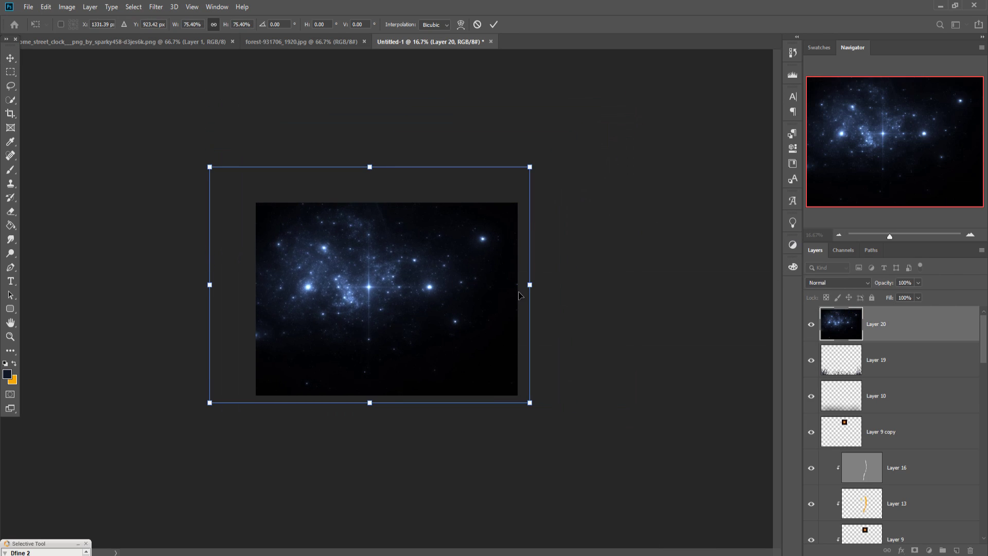
left_click_drag(549, 192, 561, 188)
key("Return")
left_click(852, 285)
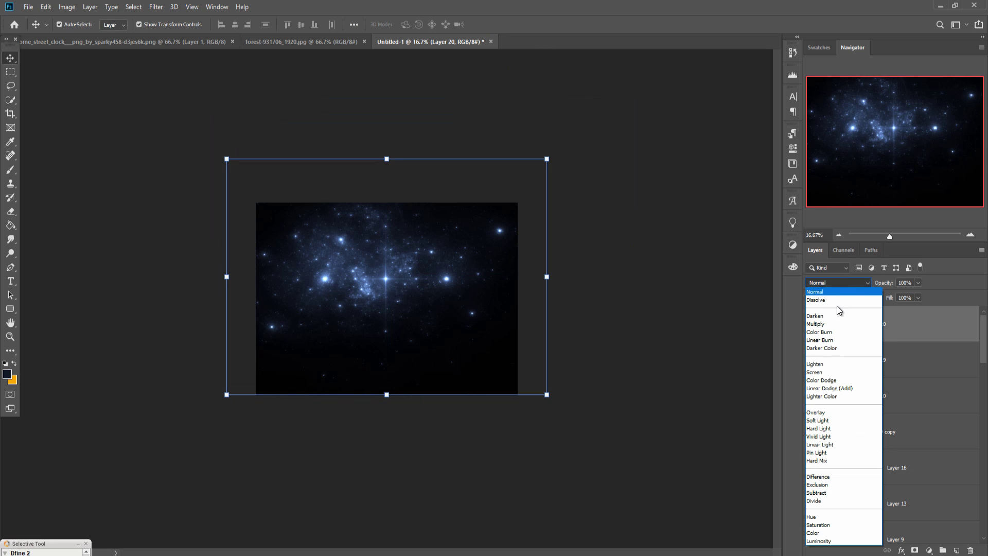
left_click(820, 372)
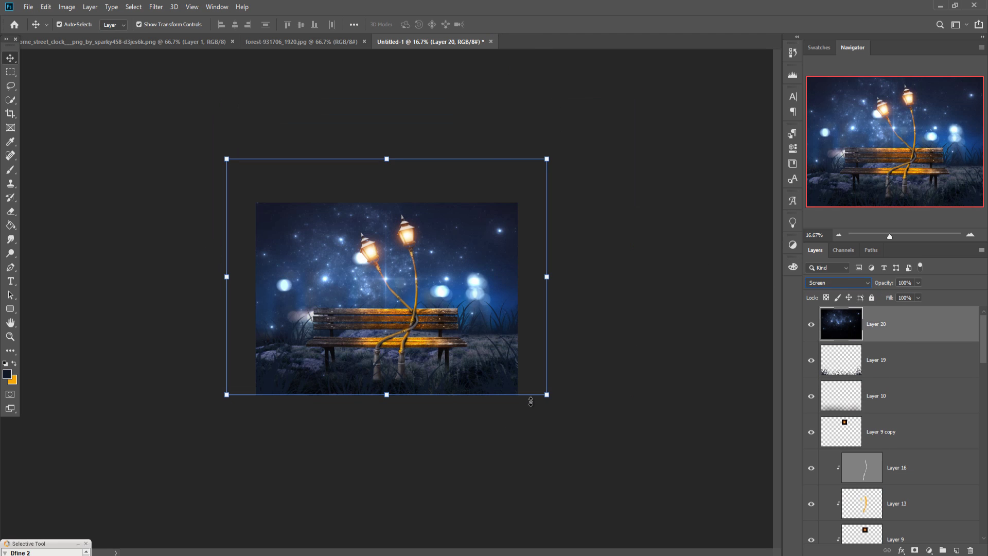
left_click_drag(547, 394, 489, 328)
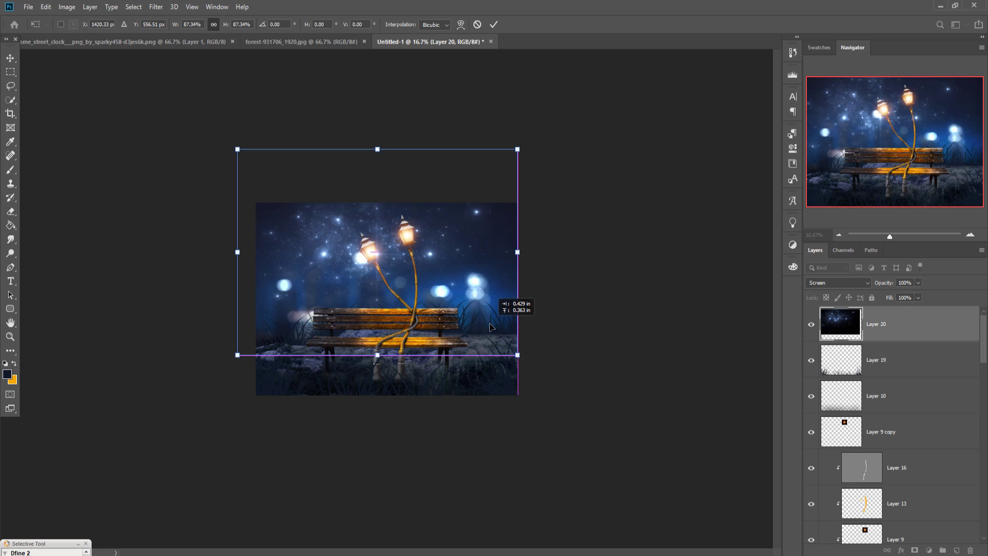
left_click_drag(489, 328, 490, 328)
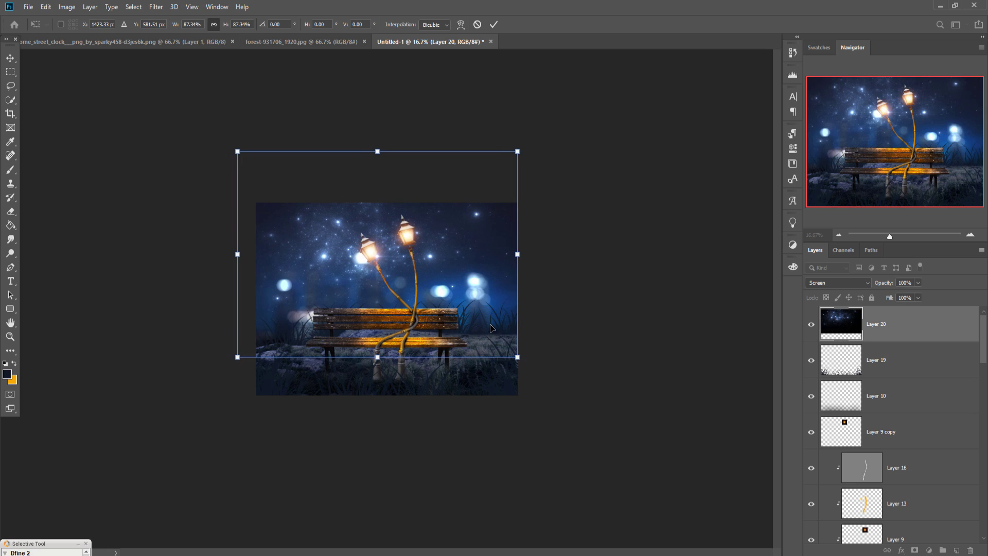
left_click(493, 24)
left_click(929, 550)
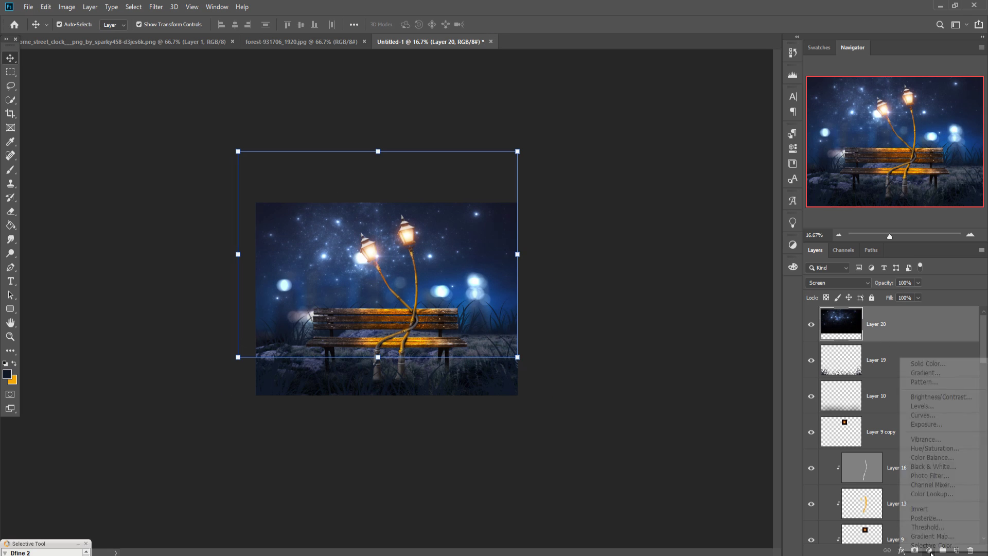
Add a Hue/Saturation adjustment clipped to Layer 20 and try out hue and saturation shifts
left_click(928, 451)
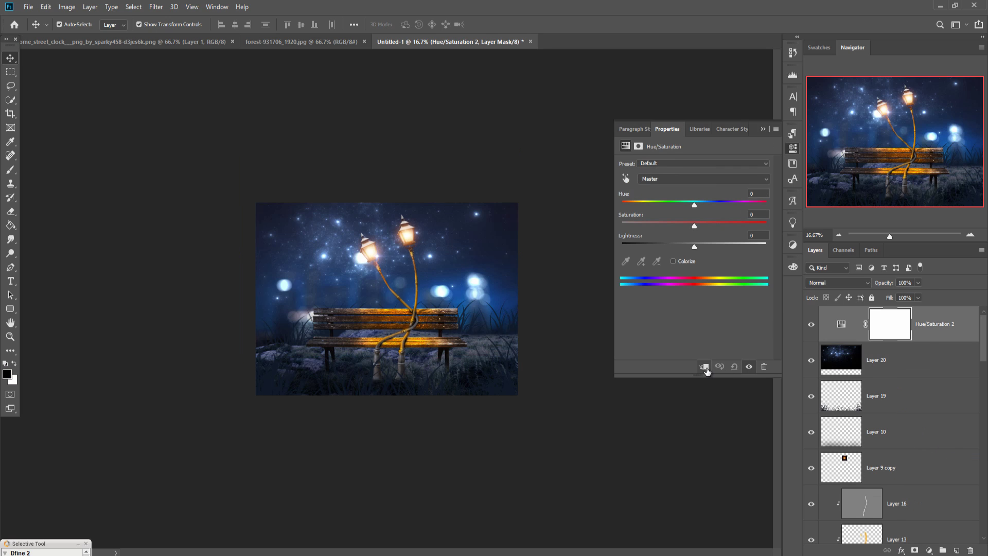
left_click(704, 366)
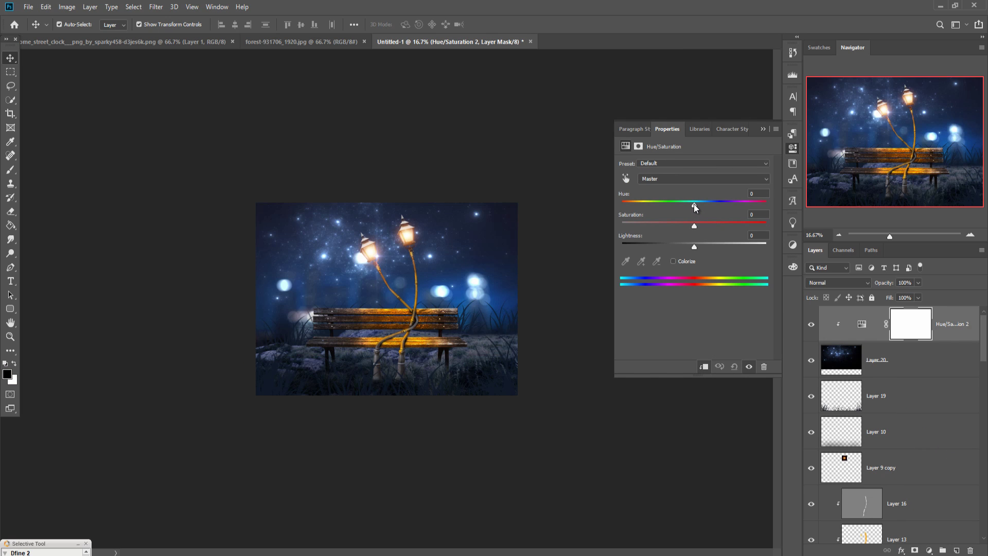
left_click_drag(694, 204, 628, 203)
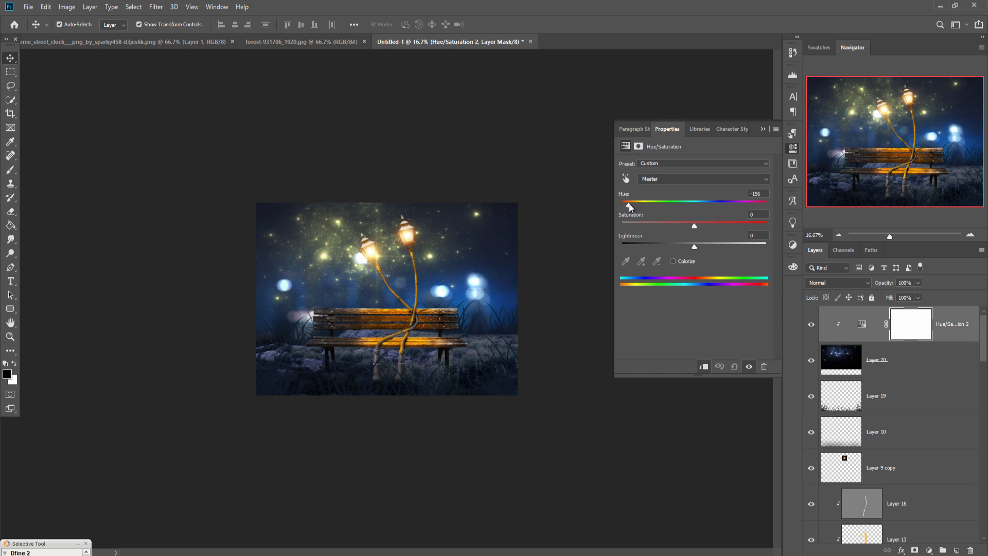
mouse_move(694, 226)
left_mouse_down()
mouse_move(749, 222)
mouse_move(697, 223)
left_mouse_up()
mouse_move(629, 208)
left_mouse_down()
mouse_move(619, 209)
mouse_move(755, 212)
left_mouse_up()
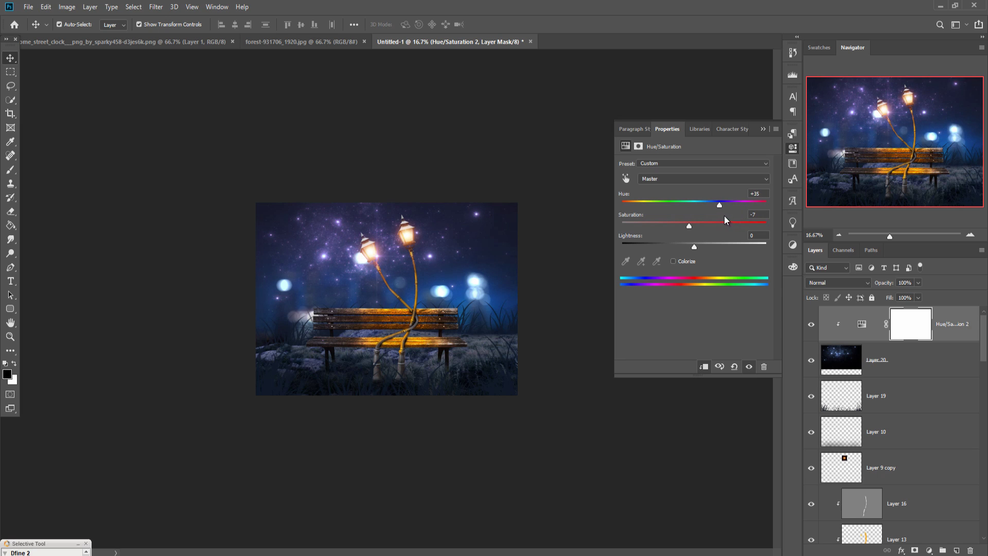
left_click_drag(755, 212, 752, 214)
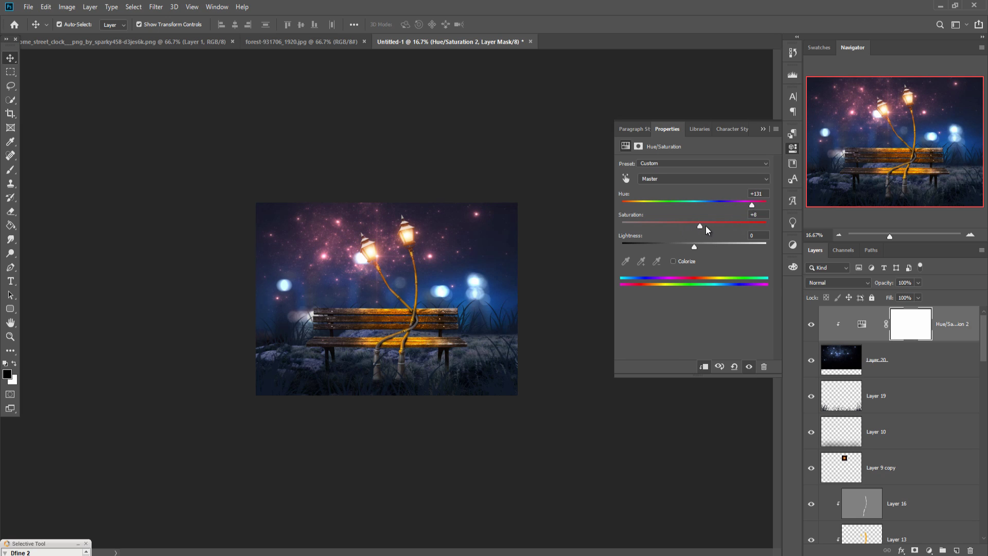
Colorize the stars warm orange with Hue 24, Saturation 52, Lightness -22
left_click(673, 261)
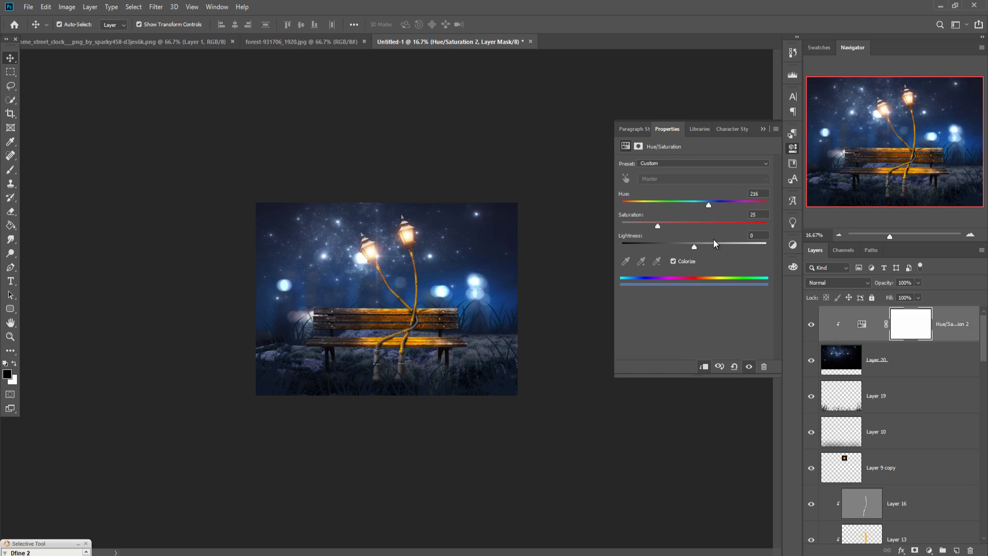
left_click_drag(708, 204, 641, 206)
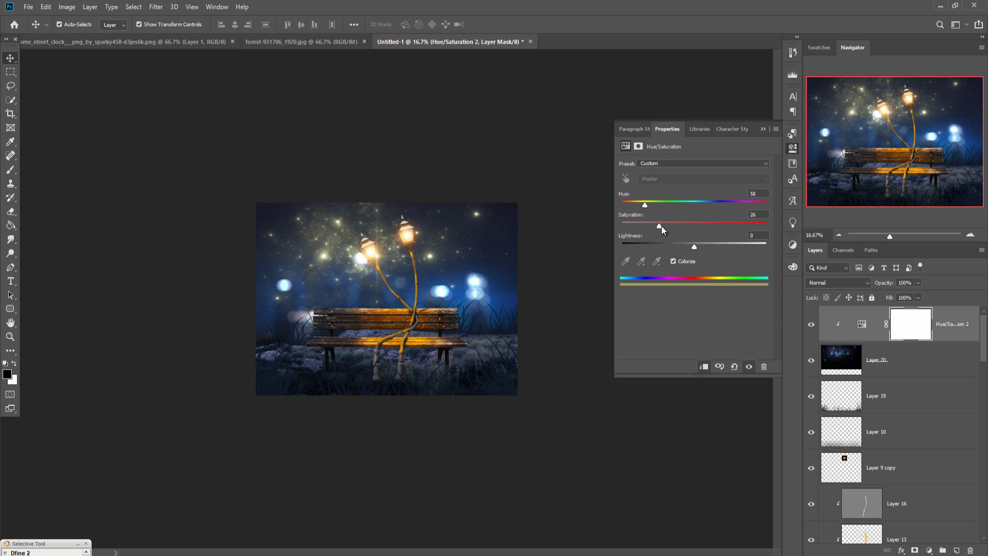
mouse_move(687, 229)
left_mouse_down()
mouse_move(667, 228)
mouse_move(682, 247)
left_mouse_up()
left_click_drag(644, 205, 633, 205)
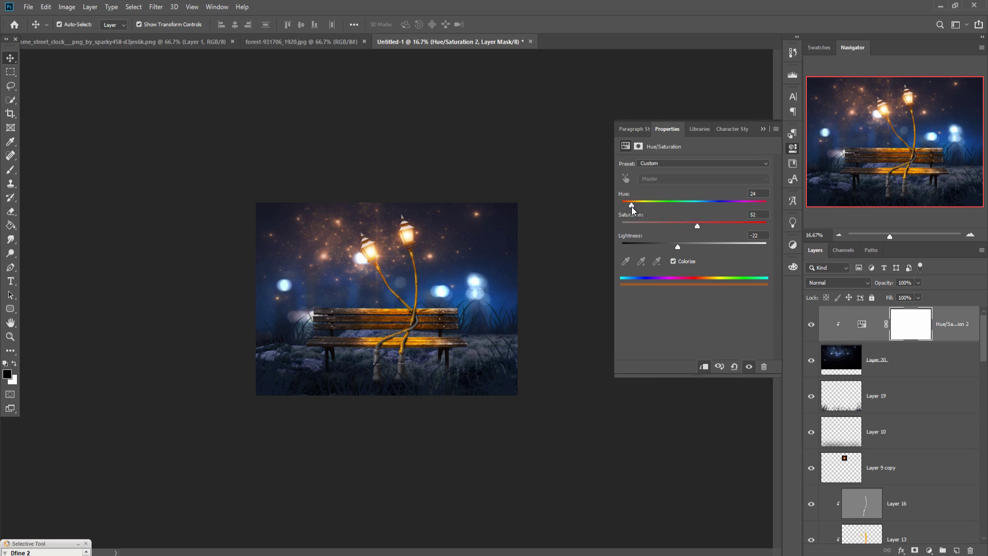
left_click(763, 128)
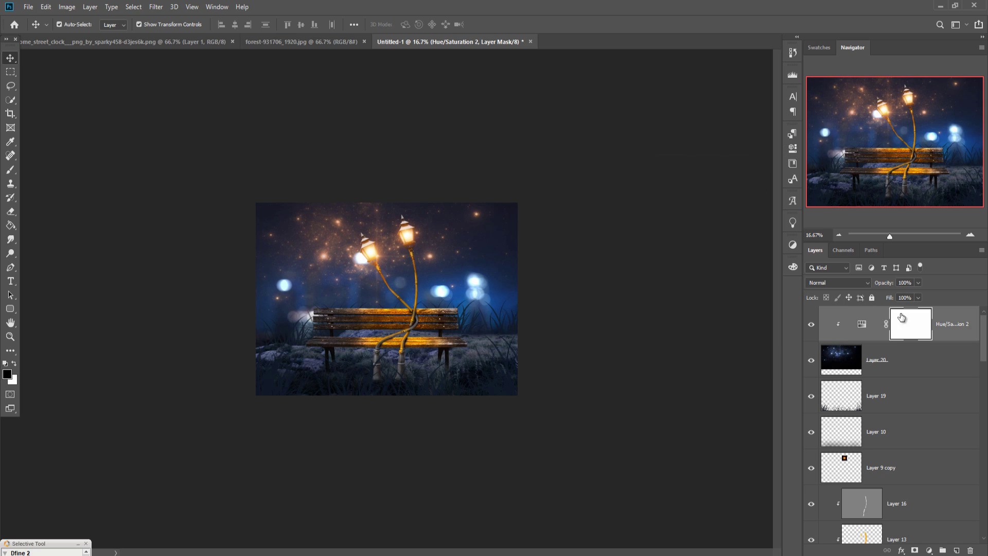
Move the star layer above Layer 15, merge the sparkle layers, and set them to Screen
left_click(943, 355)
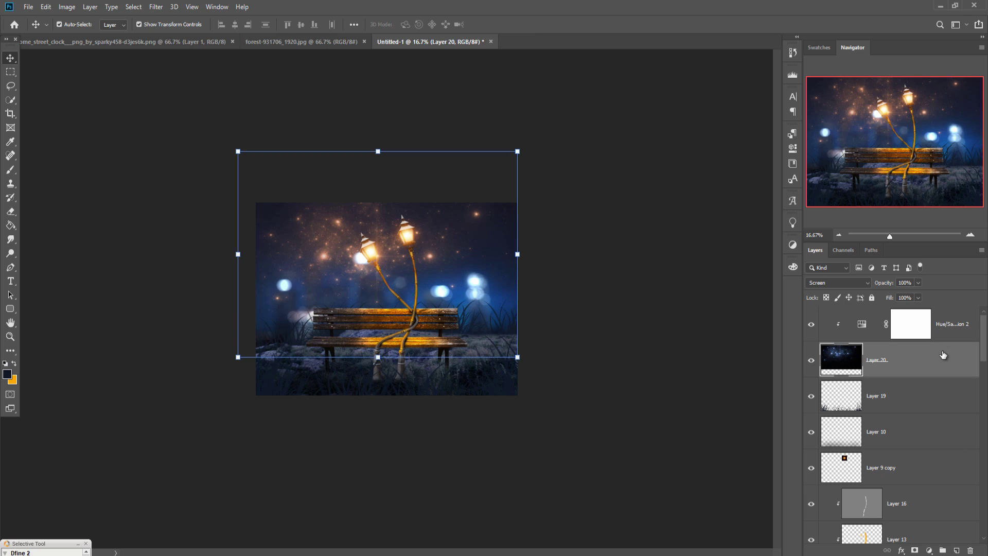
mouse_move(949, 334)
left_mouse_down()
mouse_move(844, 481)
mouse_move(912, 335)
mouse_move(887, 371)
left_mouse_up()
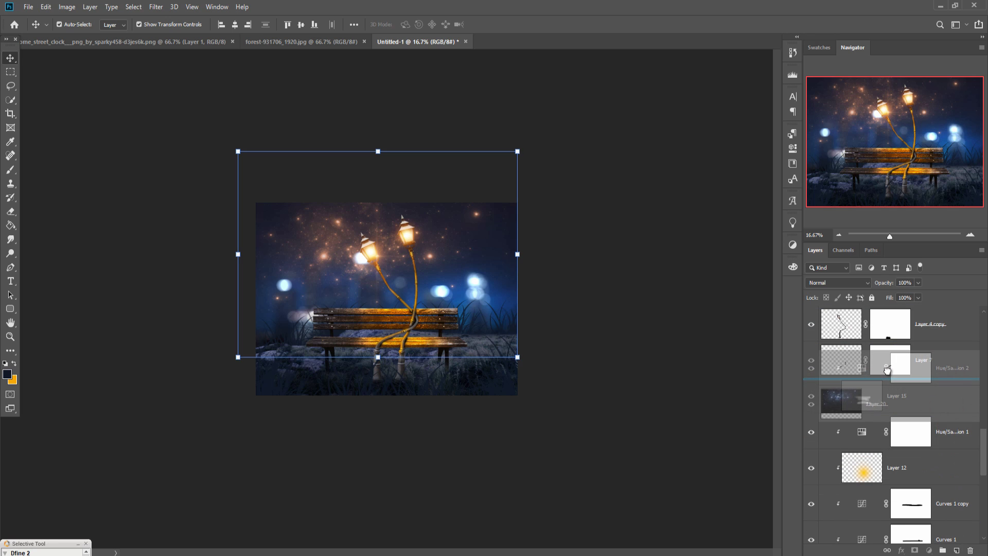
left_click_drag(887, 372, 884, 375)
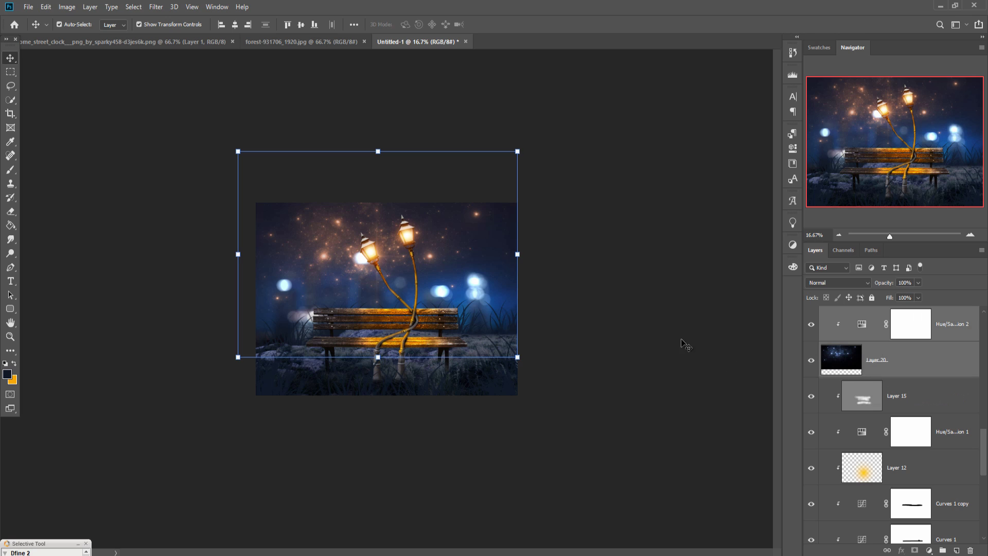
right_click(952, 334)
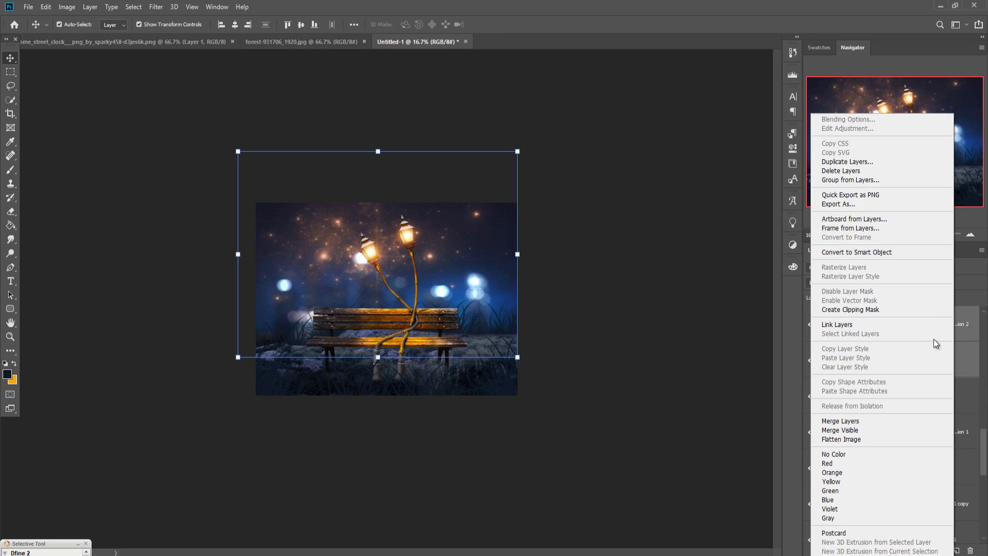
left_click(849, 423)
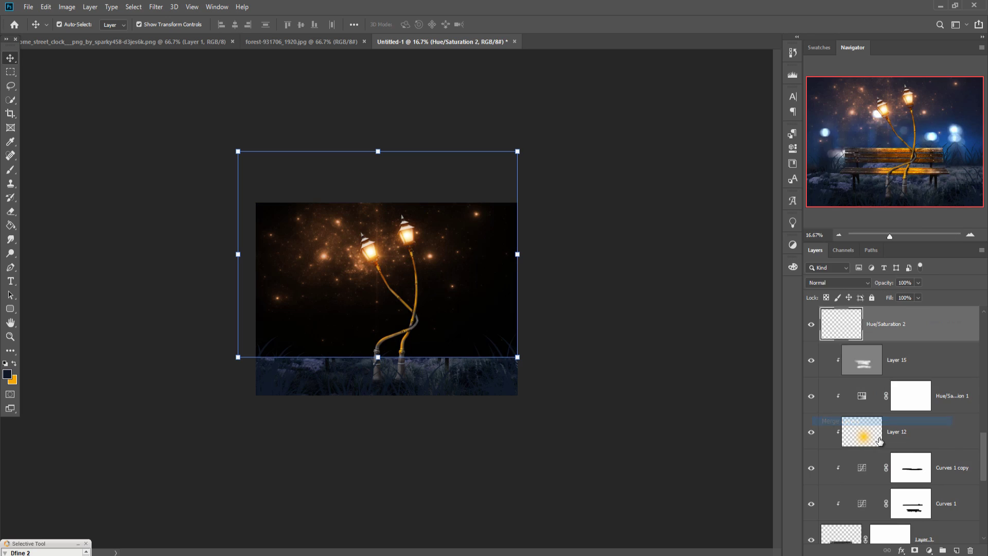
left_click(852, 286)
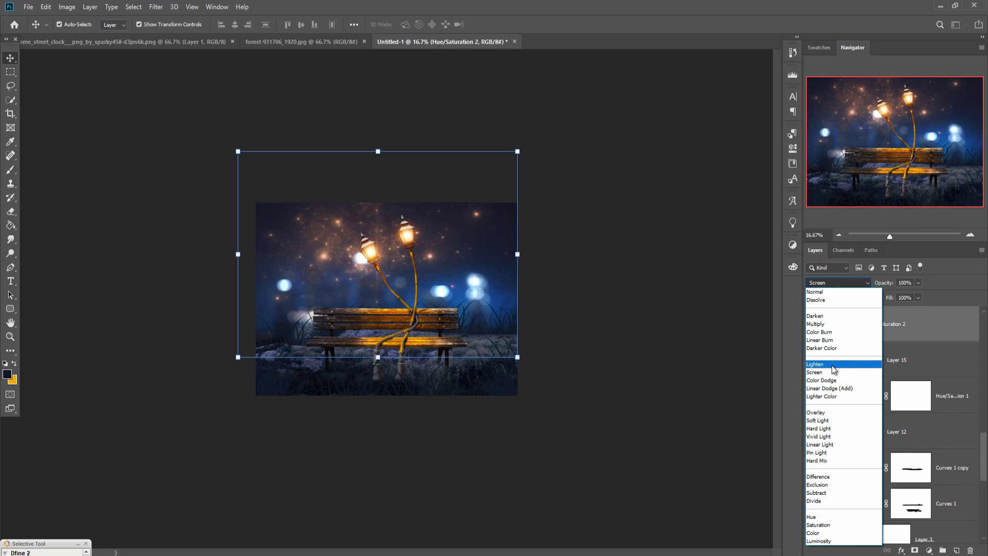
left_click(832, 373)
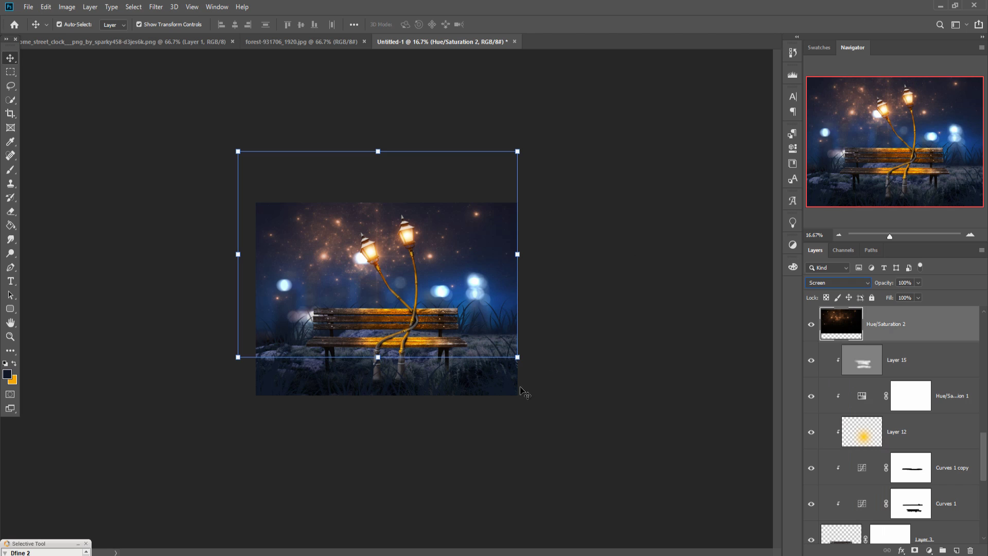
left_click_drag(527, 362, 596, 409)
Scale the sparkle layer to about 90% and position it over the lamps
left_click_drag(535, 346, 490, 312)
left_click_drag(319, 274, 331, 255)
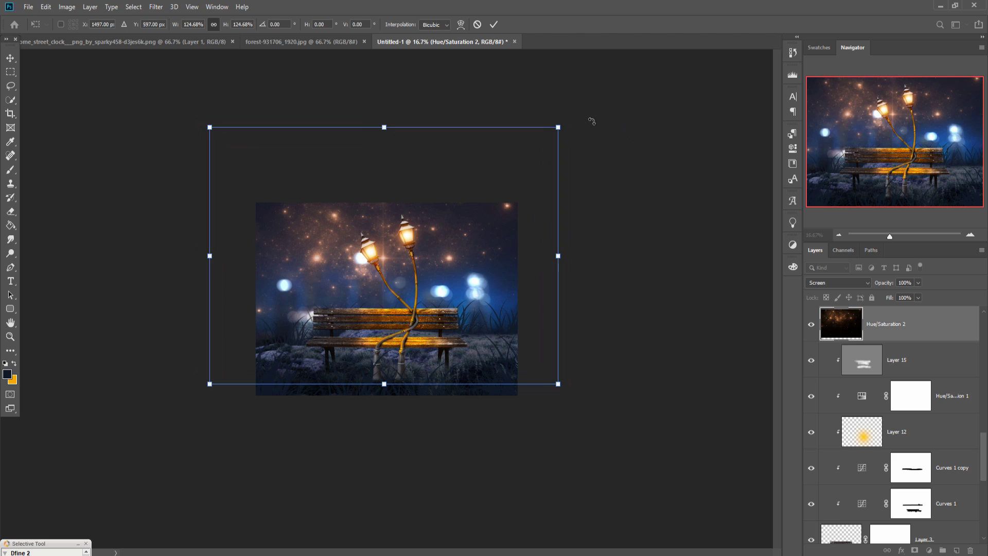
left_click_drag(556, 130, 428, 224)
left_click_drag(425, 284, 479, 219)
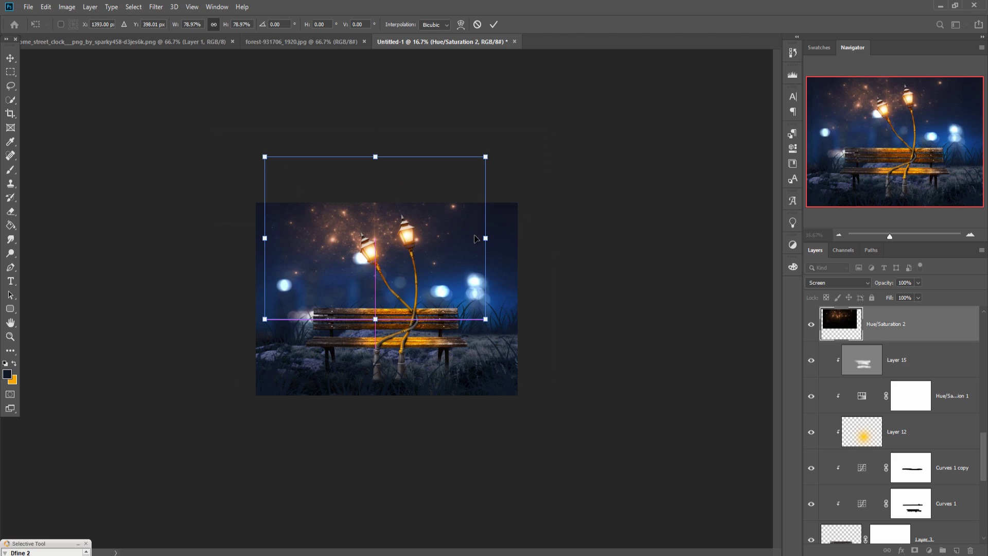
left_click_drag(448, 279, 440, 297)
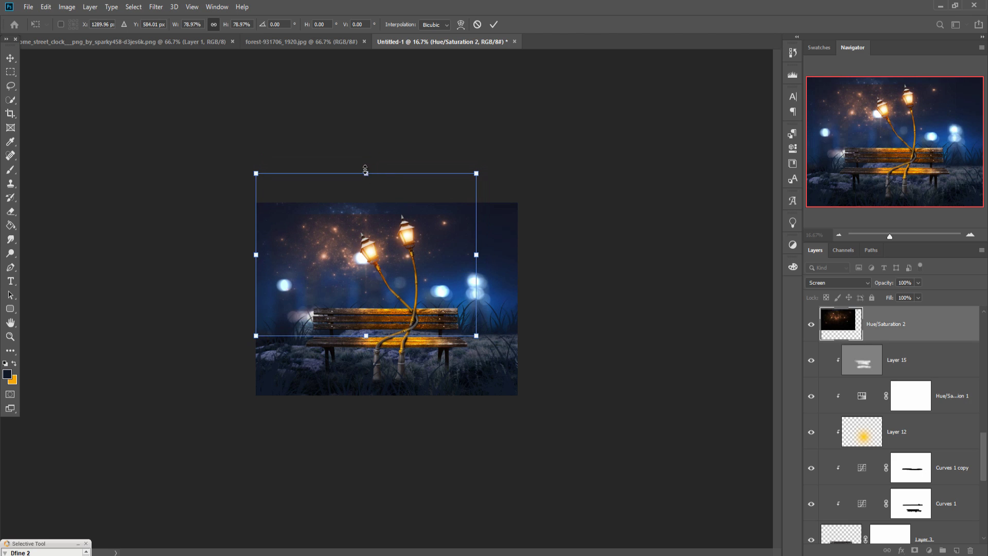
left_click_drag(365, 169, 365, 150)
left_click_drag(340, 240, 343, 245)
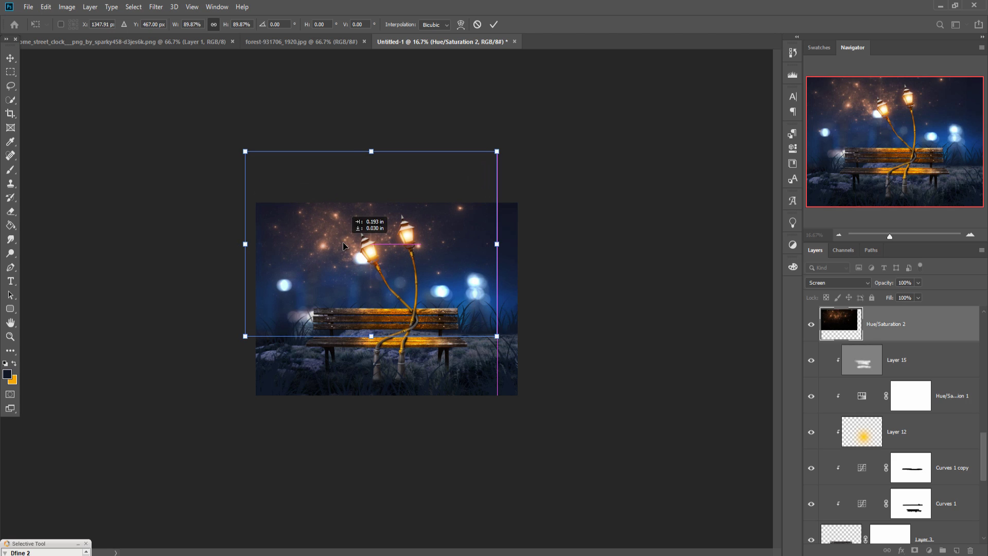
left_click(493, 24)
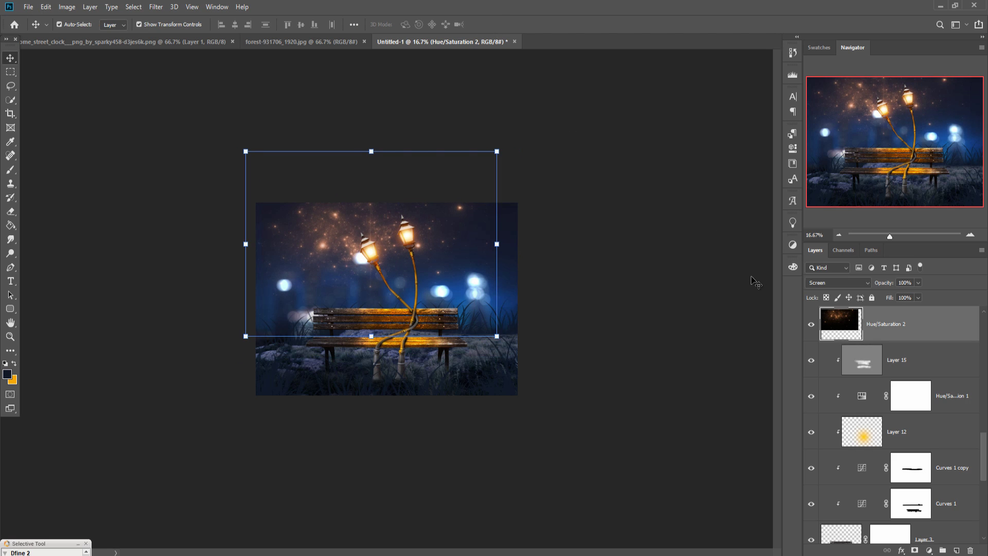
Zoom the view to 25% and select Layer 19 near the top of the stack
key("ctrl+plus")
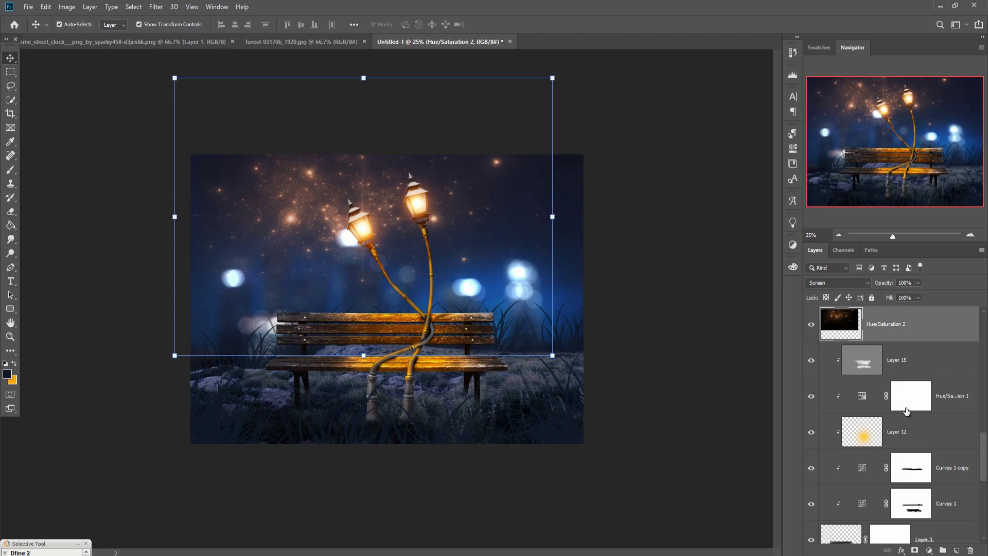
scroll(921, 463, "up", 5)
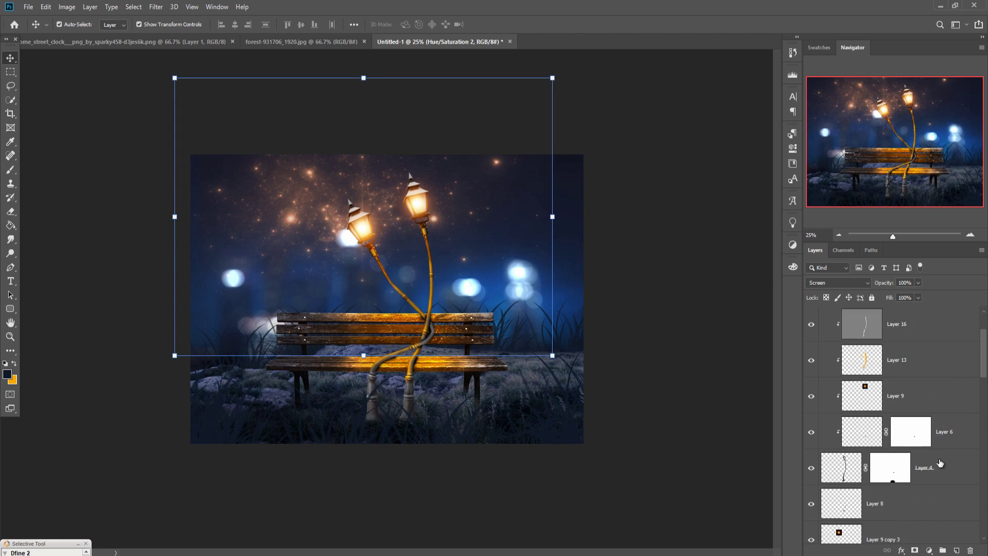
scroll(940, 460, "up", 3)
left_click(911, 325)
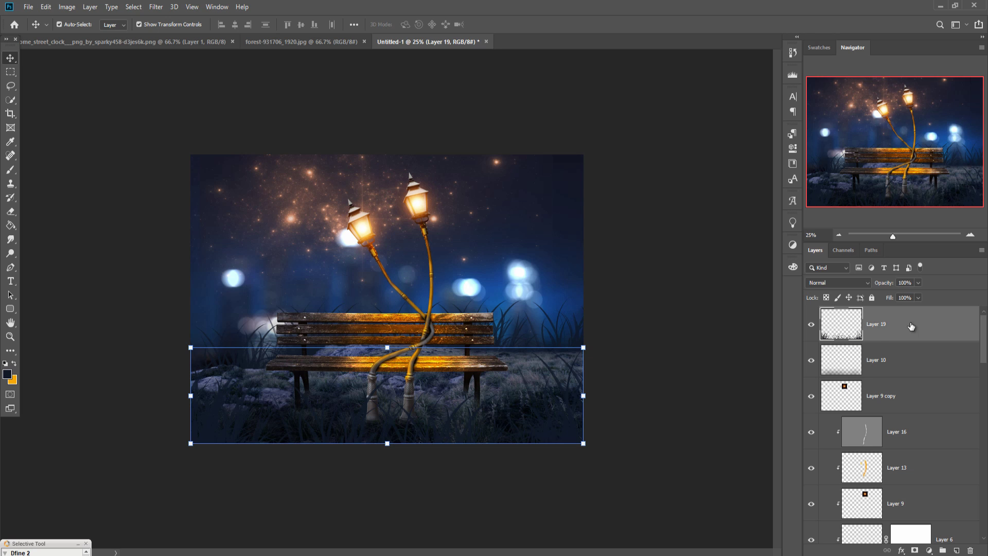
On a new layer, paint a soft white glow behind the lamps with an 1100px brush
key("ctrl+shift+alt+n")
key("x")
left_click(7, 374)
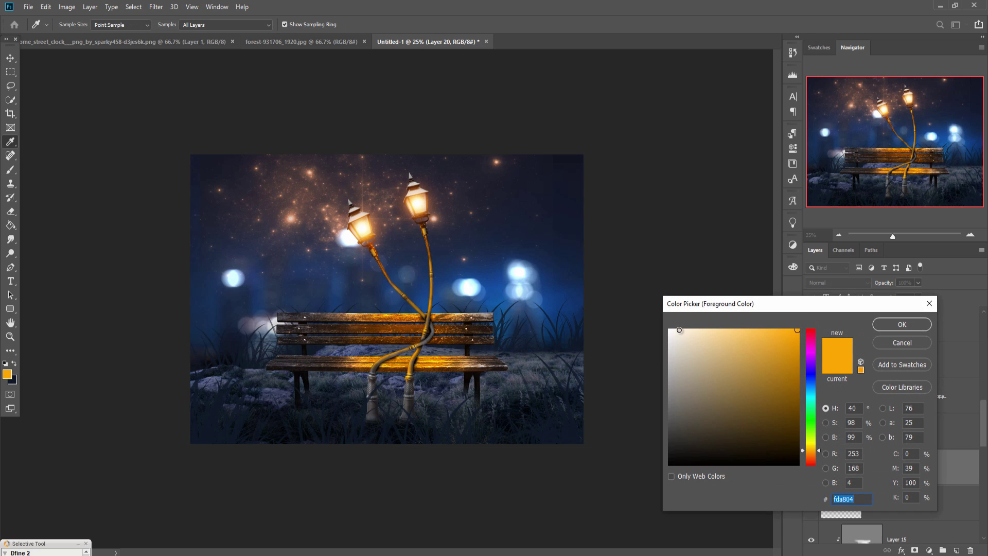
left_click(679, 330)
left_click(669, 330)
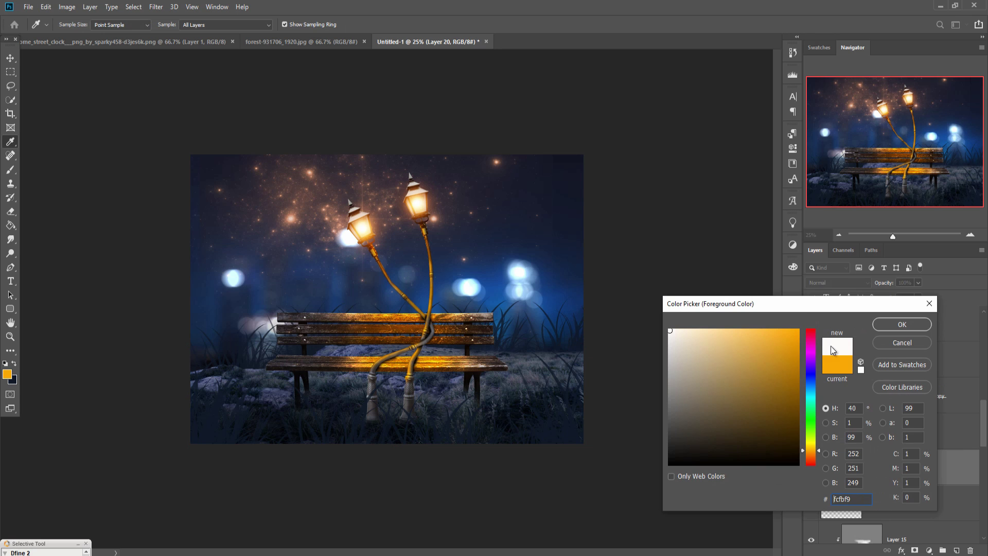
left_click(901, 324)
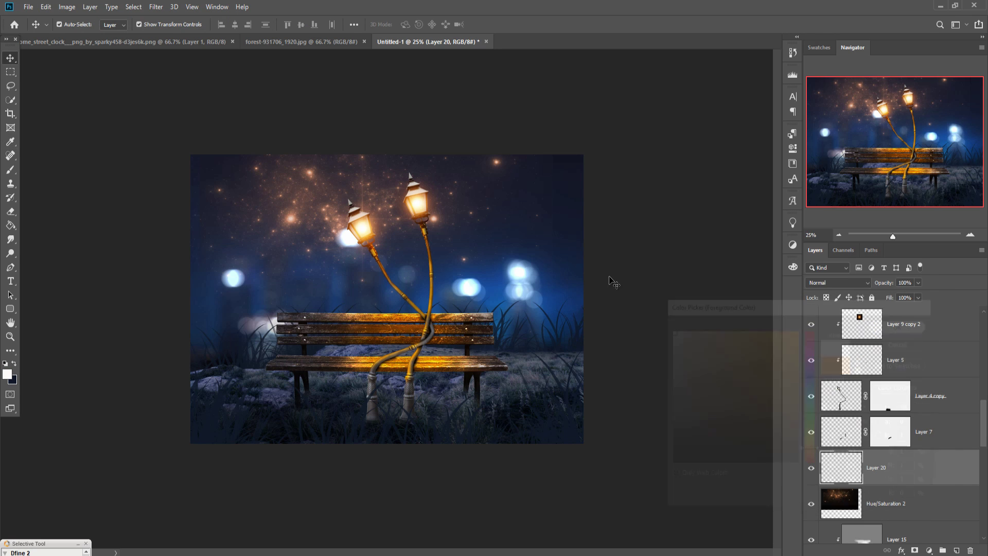
left_click(10, 169)
key("bracketleft")
key("bracketleft")
key("bracketleft")
key("bracketleft")
key("bracketleft")
key("bracketleft")
key("bracketleft")
key("bracketleft")
key("bracketleft")
key("bracketleft")
left_click(389, 225)
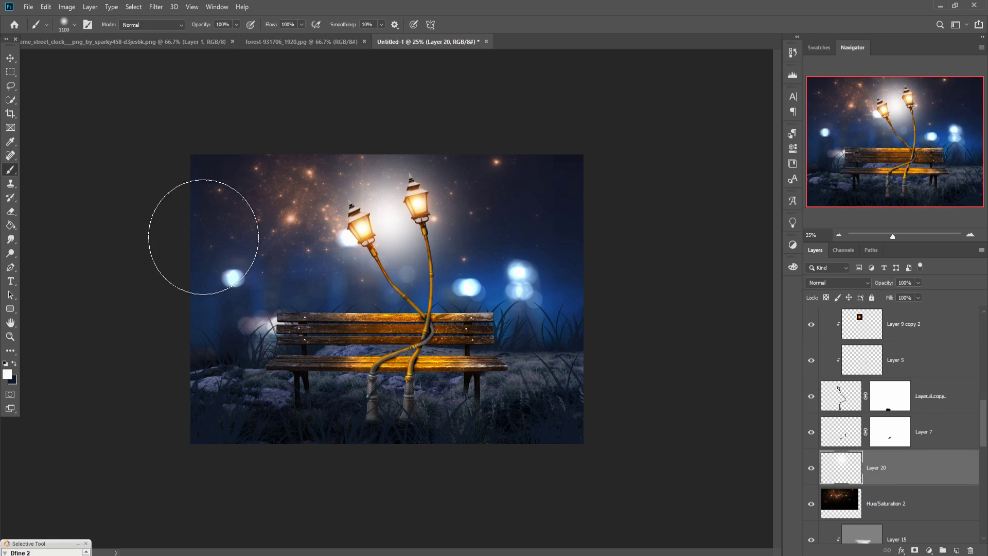
Set the glow layer to 27% opacity, enlarge it to about 170%, then select Hue/Saturation 2 for deletion
left_click(10, 58)
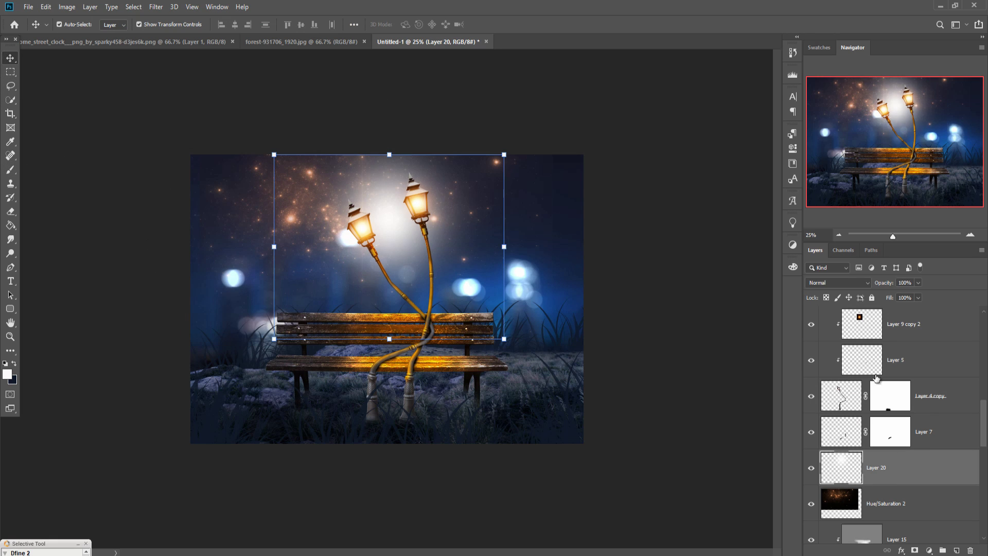
left_click_drag(918, 295, 884, 297)
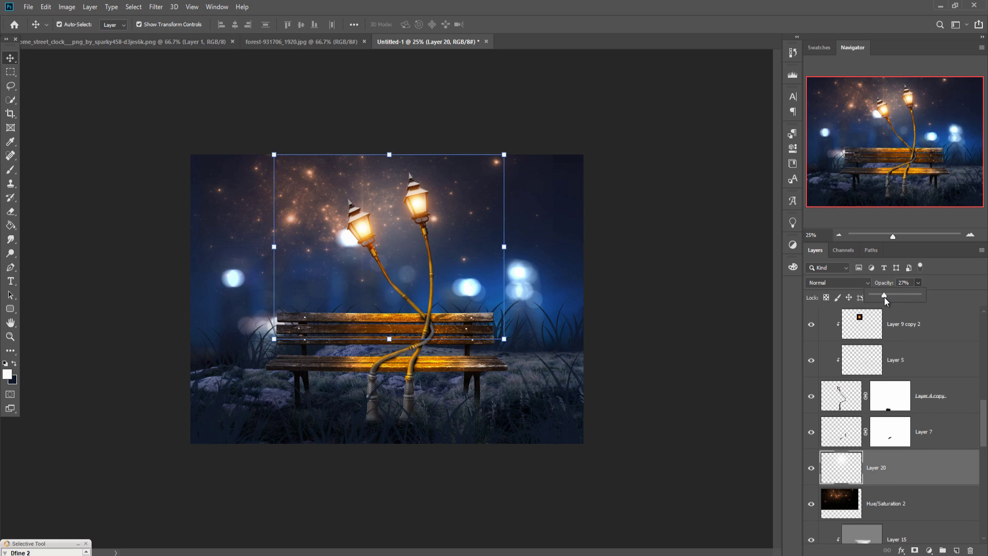
left_click_drag(504, 339, 667, 469)
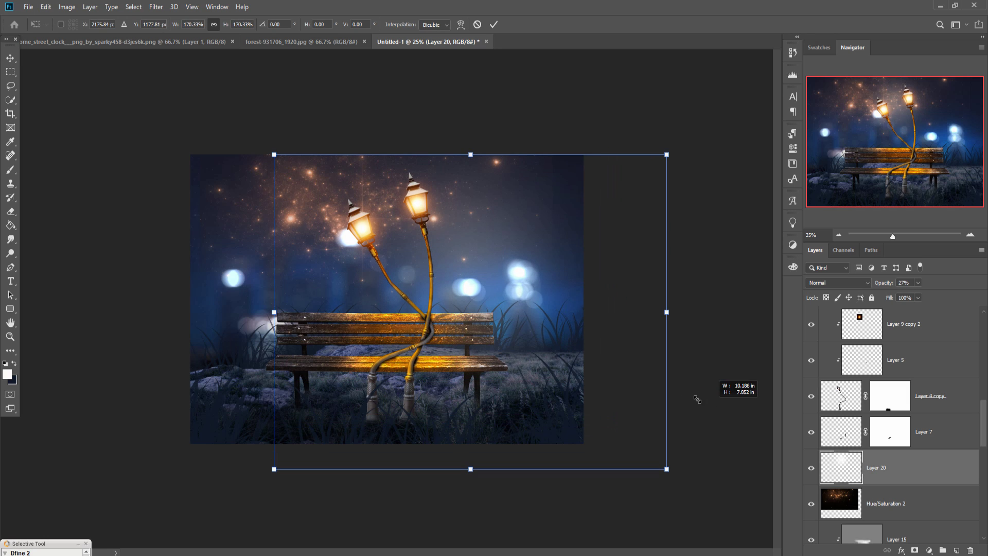
left_click_drag(511, 281, 424, 248)
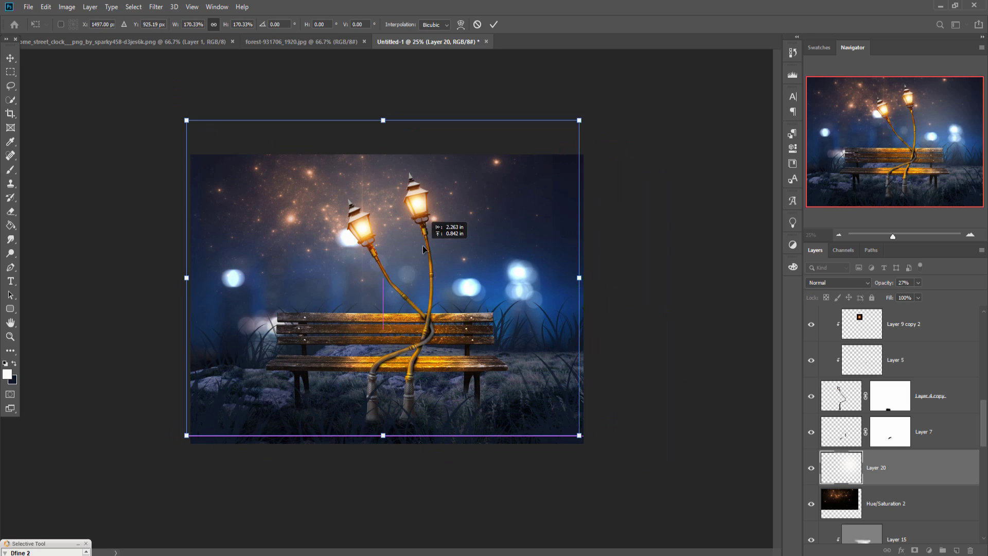
left_click(493, 25)
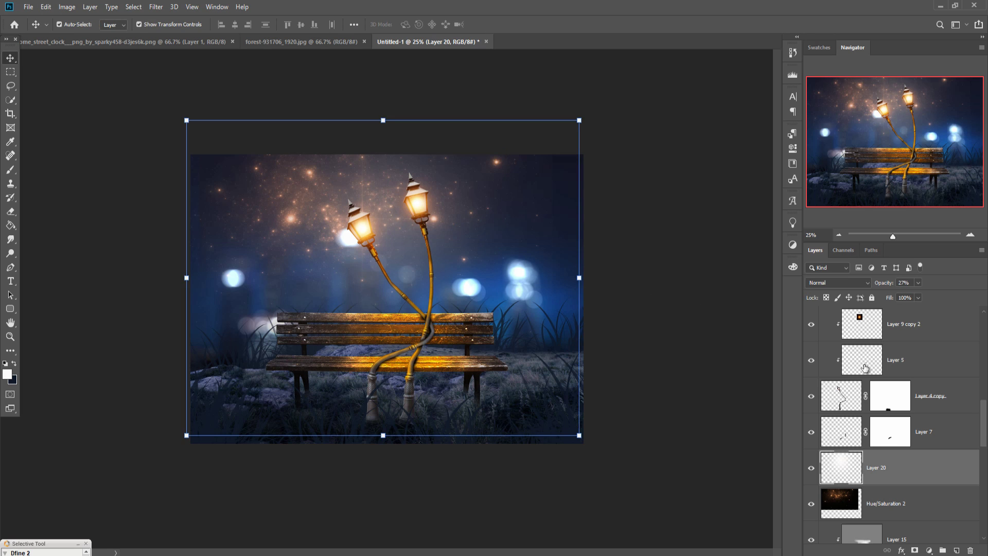
left_click(900, 503)
left_click(970, 550)
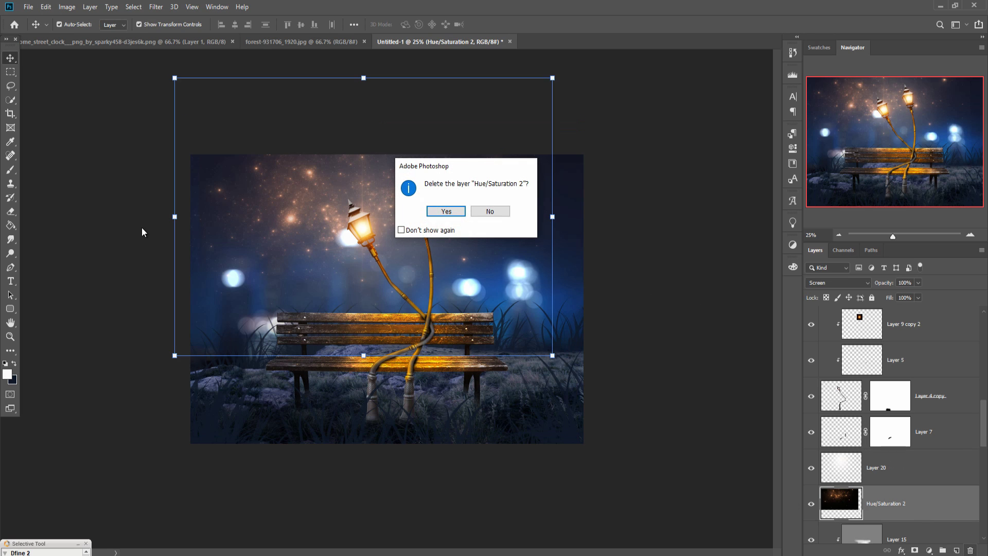
Keep Hue/Saturation 2 and mask it, painting black along the right and bottom edges
left_click(490, 218)
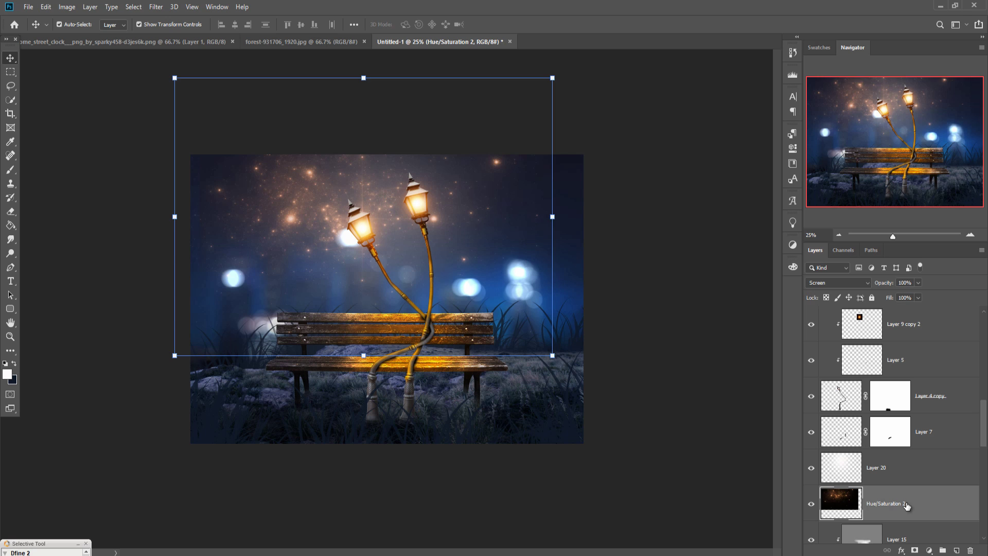
left_click(915, 550)
key("b")
key("x")
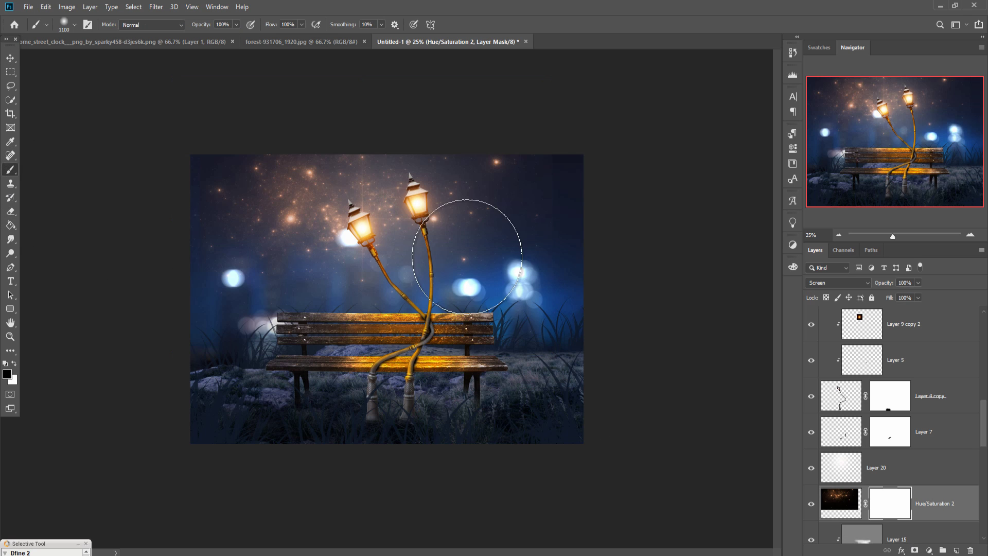
mouse_move(562, 166)
left_mouse_down()
mouse_move(580, 269)
mouse_move(578, 348)
mouse_move(212, 342)
mouse_move(528, 381)
left_mouse_up()
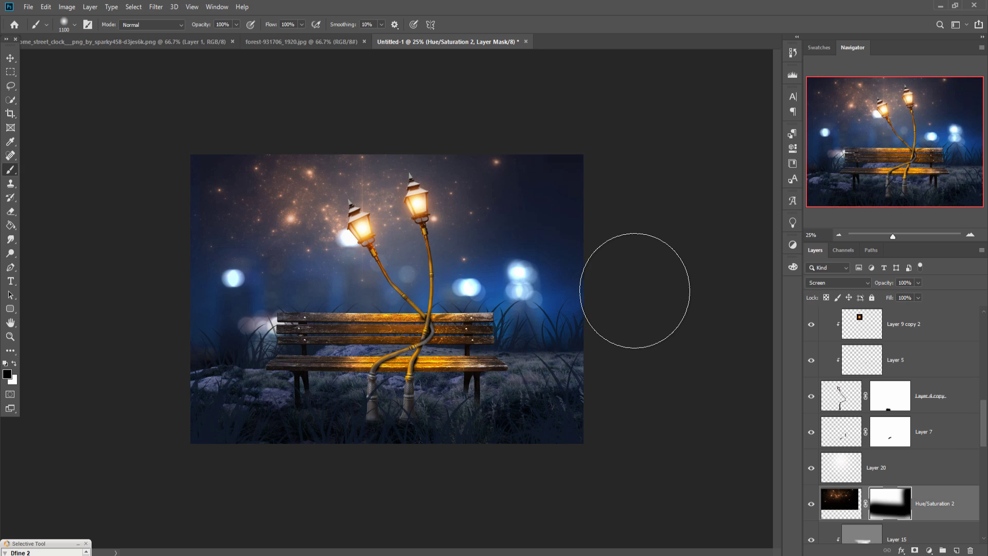
Softly fade the adjustment in the upper right with a 16% opacity brush, then select Layer 19
left_click(236, 24)
left_click_drag(238, 36, 197, 36)
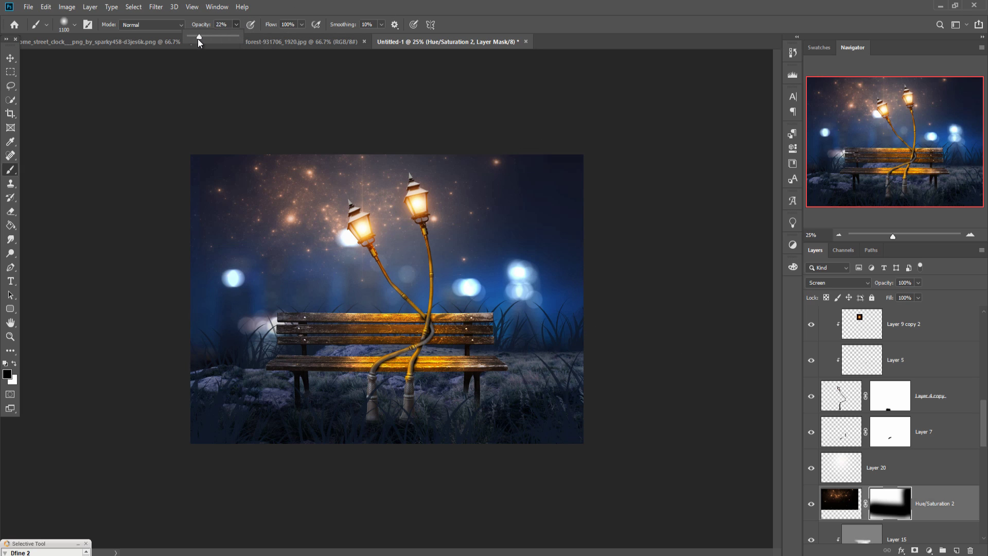
mouse_move(469, 176)
left_mouse_down()
mouse_move(496, 176)
mouse_move(489, 170)
mouse_move(488, 231)
mouse_move(472, 242)
mouse_move(229, 205)
mouse_move(294, 198)
mouse_move(298, 271)
mouse_move(254, 282)
mouse_move(412, 309)
mouse_move(388, 312)
left_mouse_up()
left_click(9, 58)
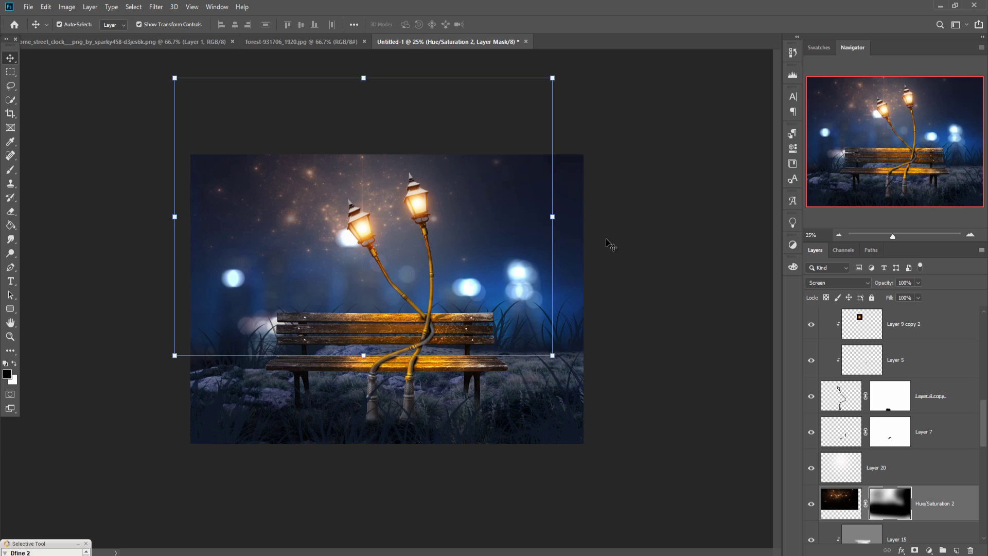
scroll(969, 392, "up", 2)
scroll(957, 391, "up", 3)
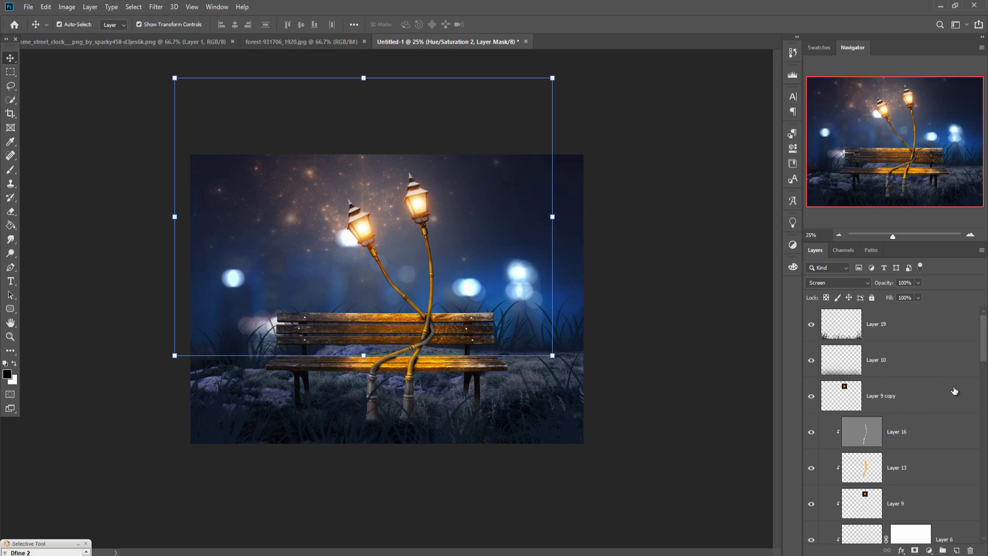
left_click(920, 336)
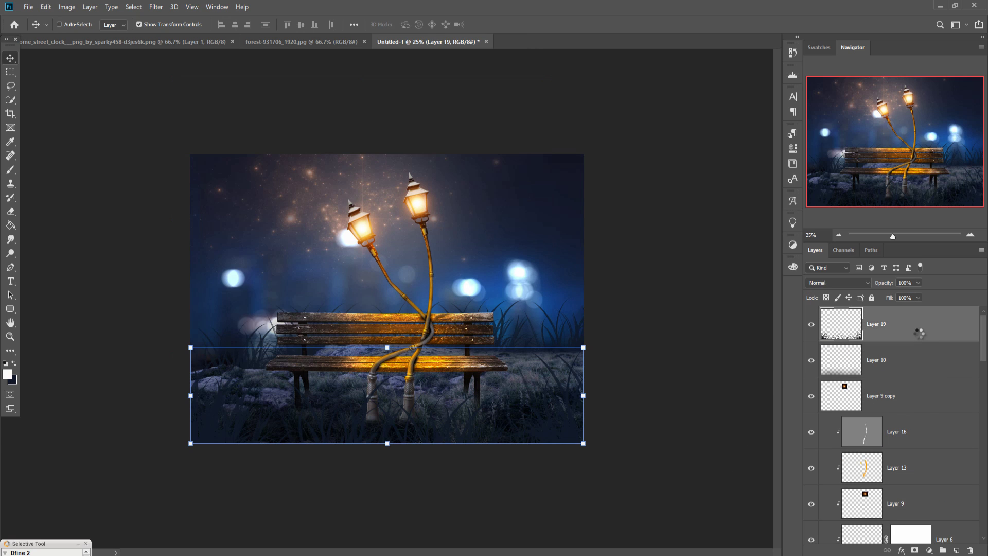
Stamp all visible layers into Layer 21, duplicate it, and clip the copy to Layer 21
key("shift+ctrl+alt+e")
right_click(918, 333)
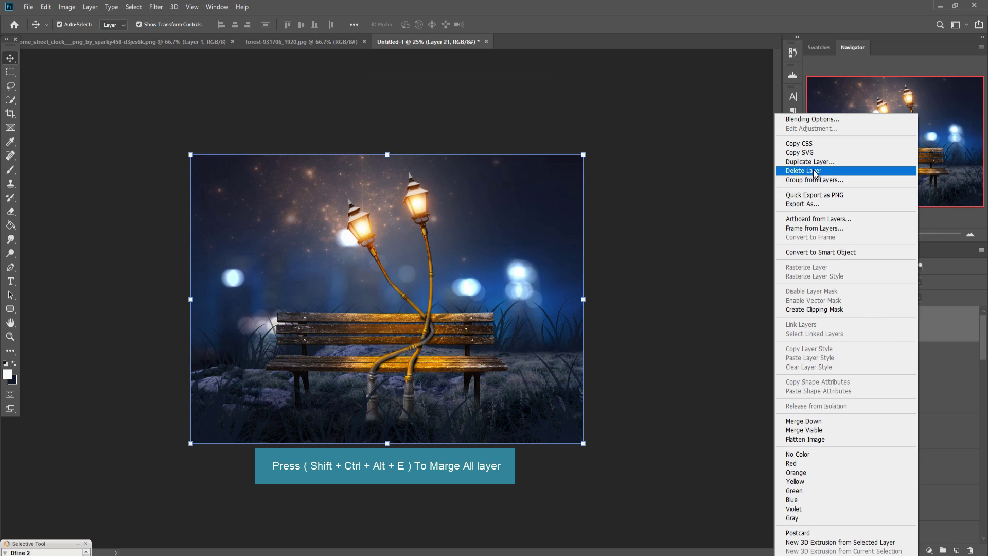
left_click(810, 161)
key("Return")
right_click(930, 316)
left_click(835, 310)
Convert Layer 21 copy to a smart object ready for smart filters
right_click(917, 332)
left_click(806, 252)
left_click(156, 7)
left_click(170, 71)
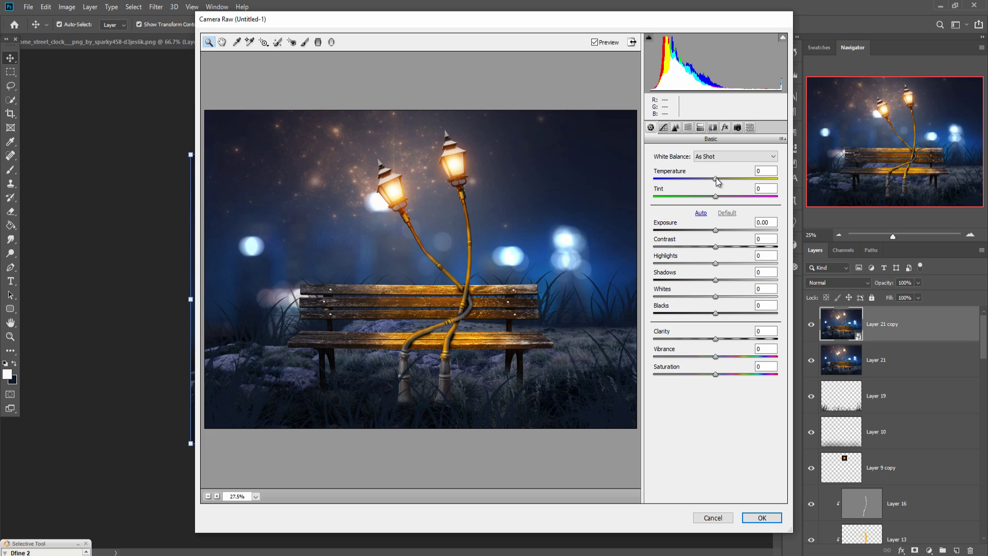
In Camera Raw, raise saturation, add sharpening, brighten highlights and darken shadows slightly
left_click_drag(718, 377, 731, 378)
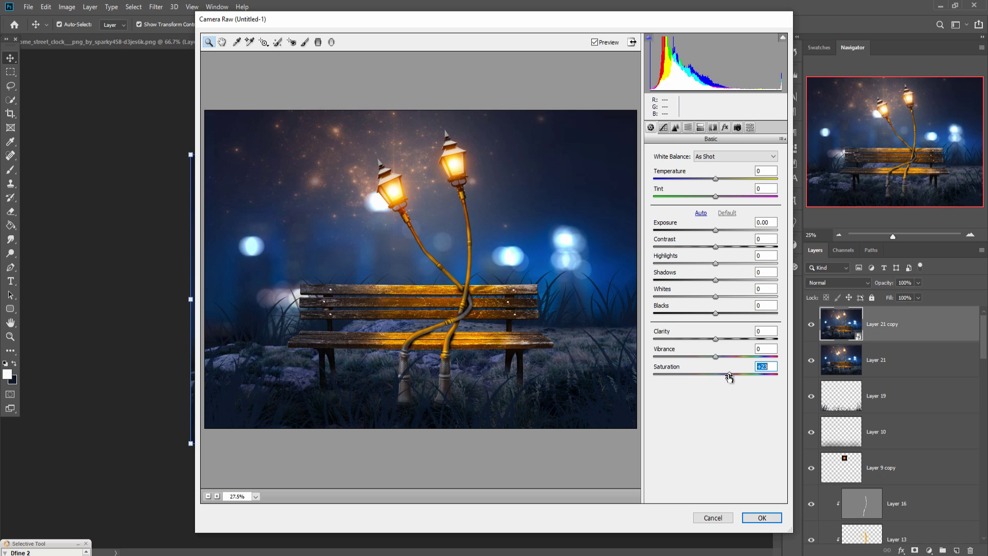
left_click(675, 127)
left_click_drag(654, 172, 731, 177)
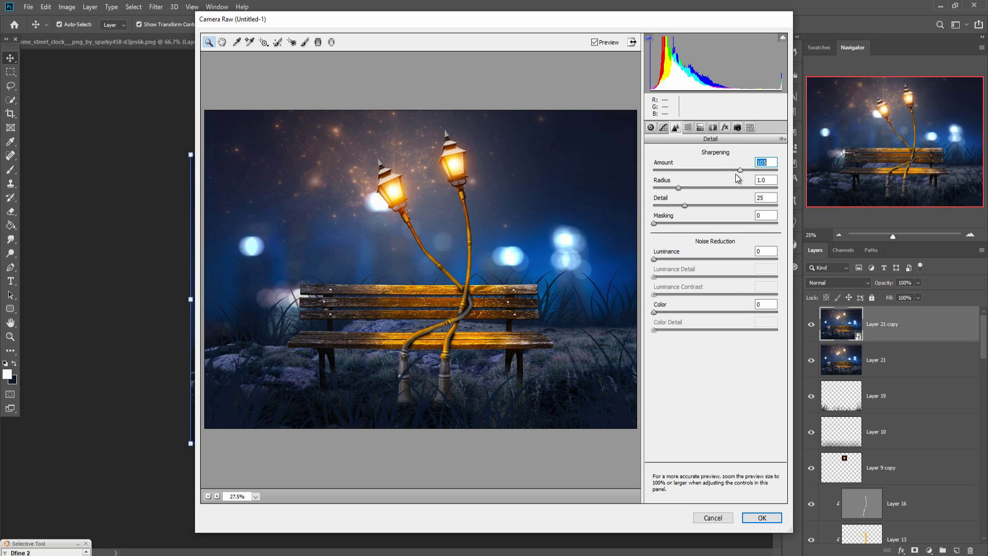
left_click(650, 127)
left_click_drag(717, 265, 725, 268)
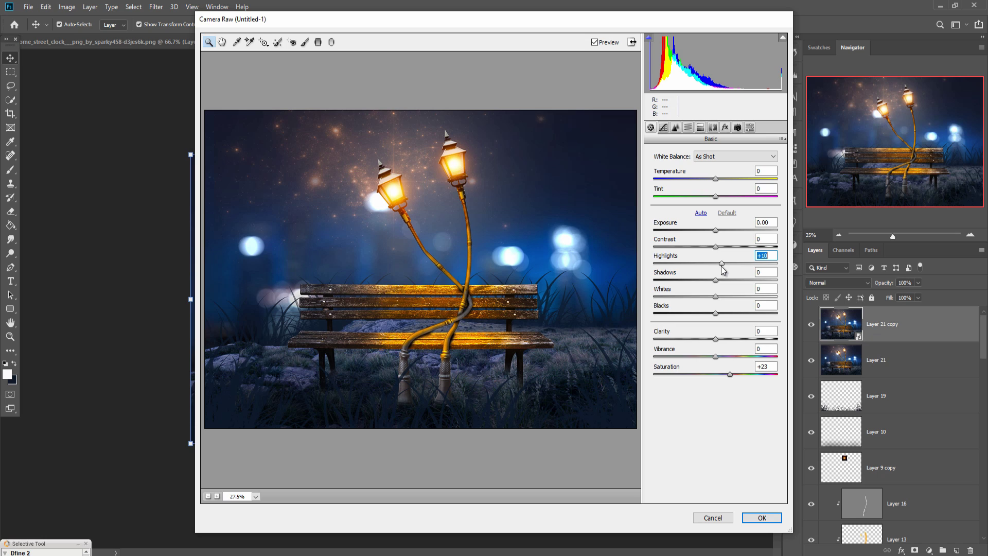
mouse_move(716, 279)
left_mouse_down()
mouse_move(710, 312)
mouse_move(723, 297)
left_mouse_up()
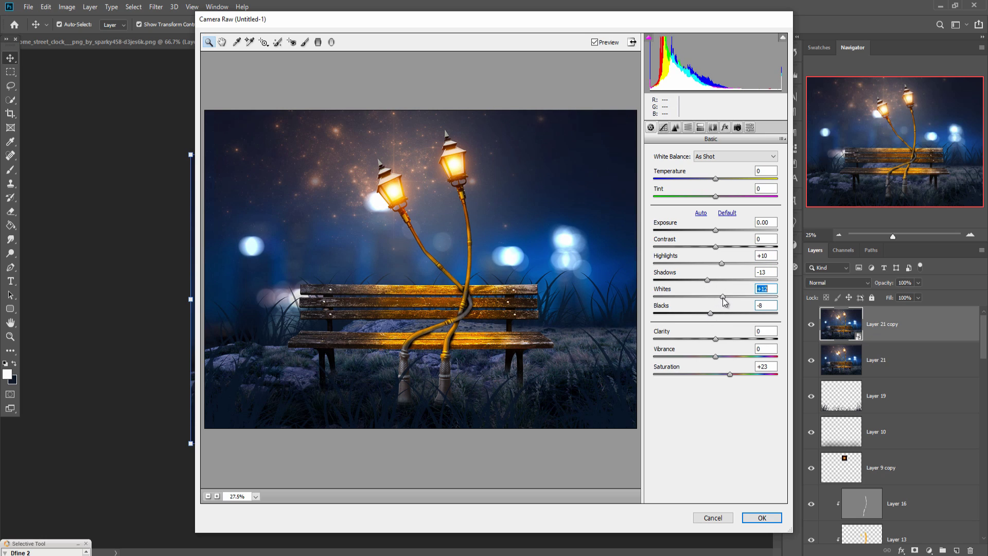
Split-tone warm orange highlights and blue shadows, add a slight vignette, and apply the filter
left_click(699, 127)
left_click_drag(654, 169, 667, 177)
left_click_drag(655, 190, 669, 190)
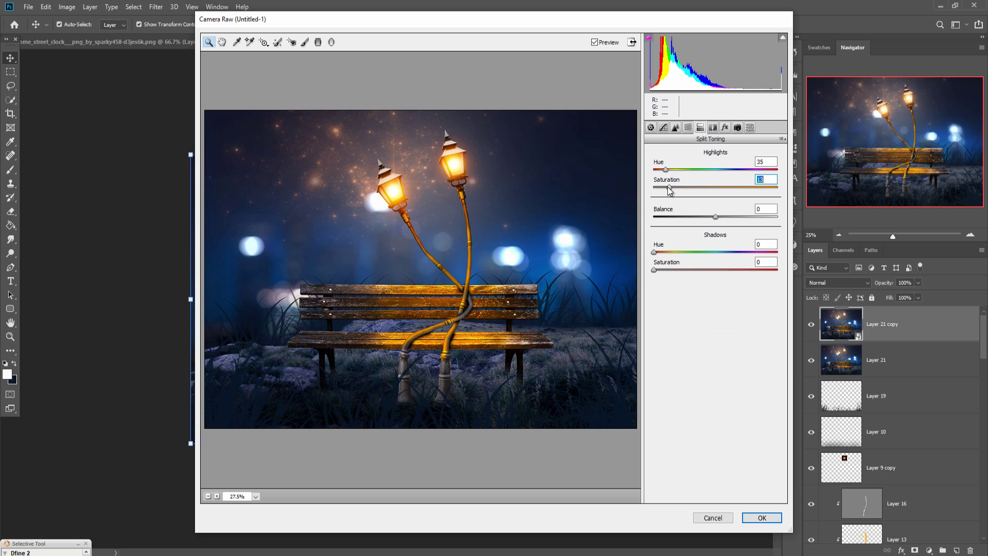
left_click_drag(654, 252, 724, 252)
left_click_drag(654, 269, 665, 268)
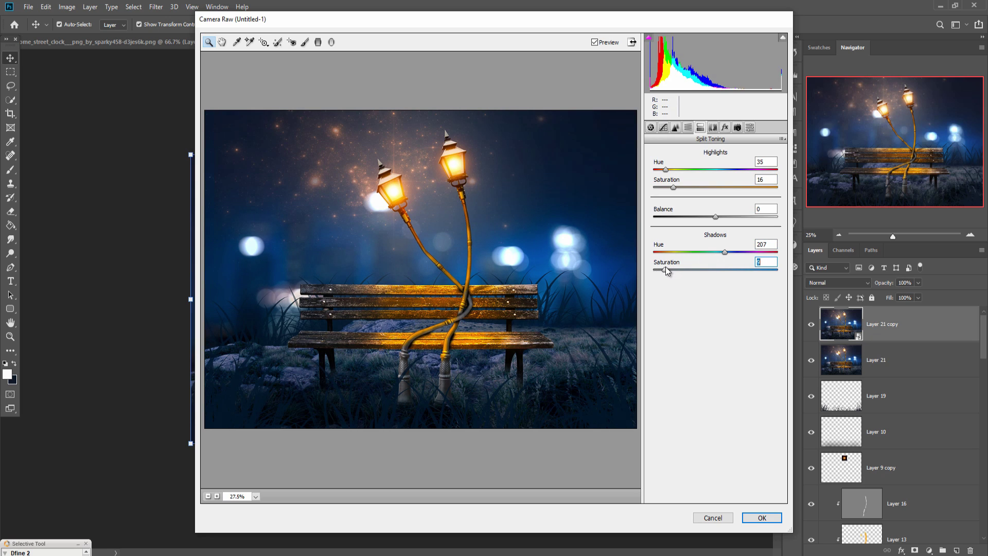
left_click(725, 127)
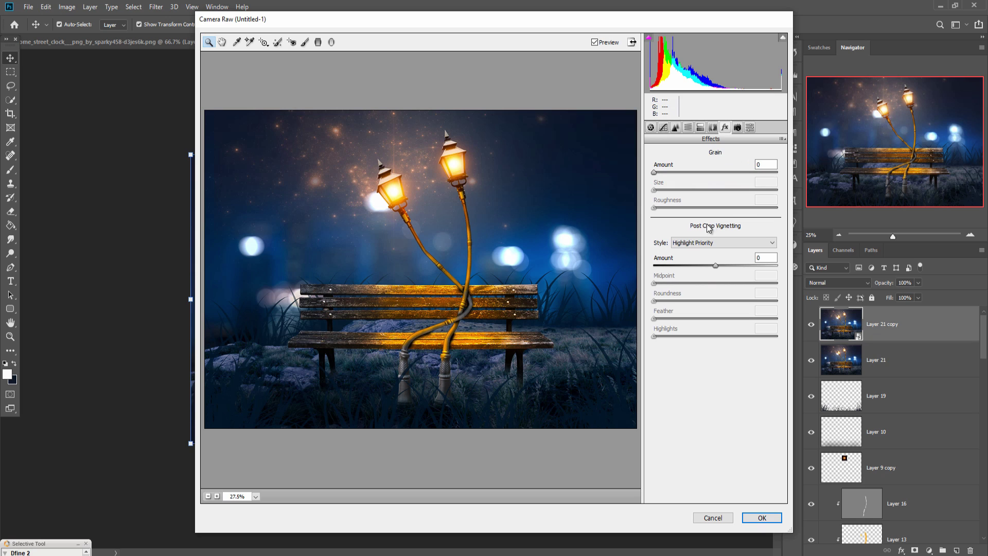
left_click_drag(715, 265, 709, 266)
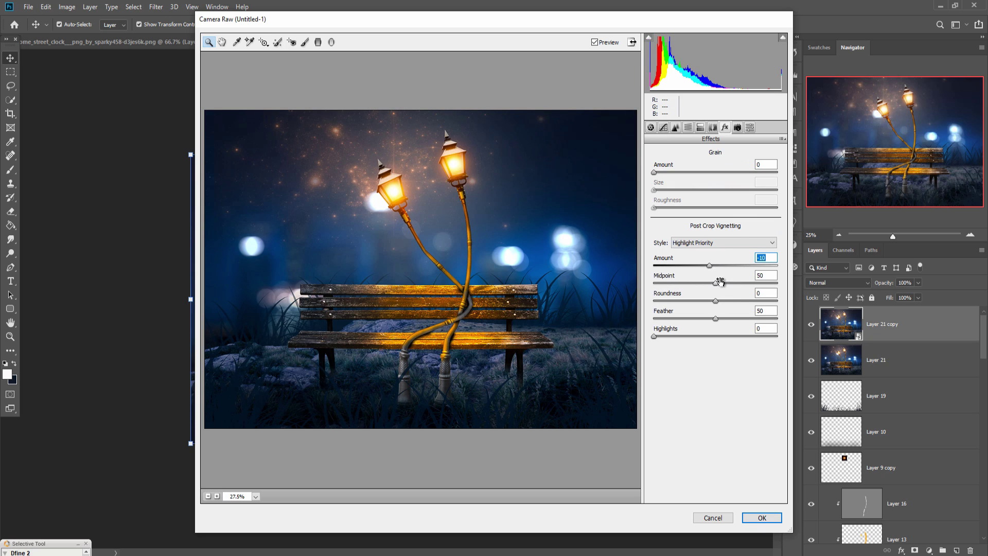
left_click(761, 516)
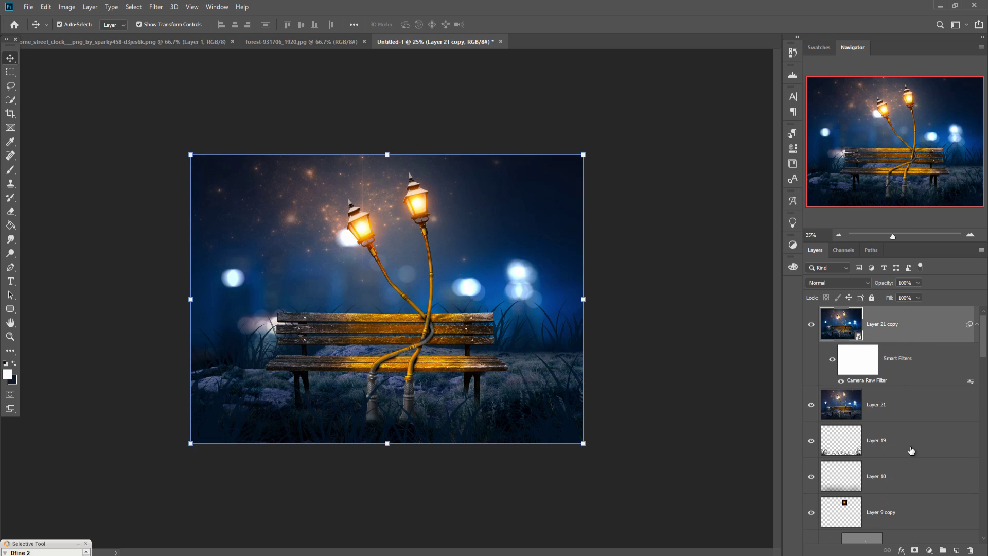
Add a Selective Color adjustment that adds yellow and reduces cyan within the Yellows
left_click(929, 550)
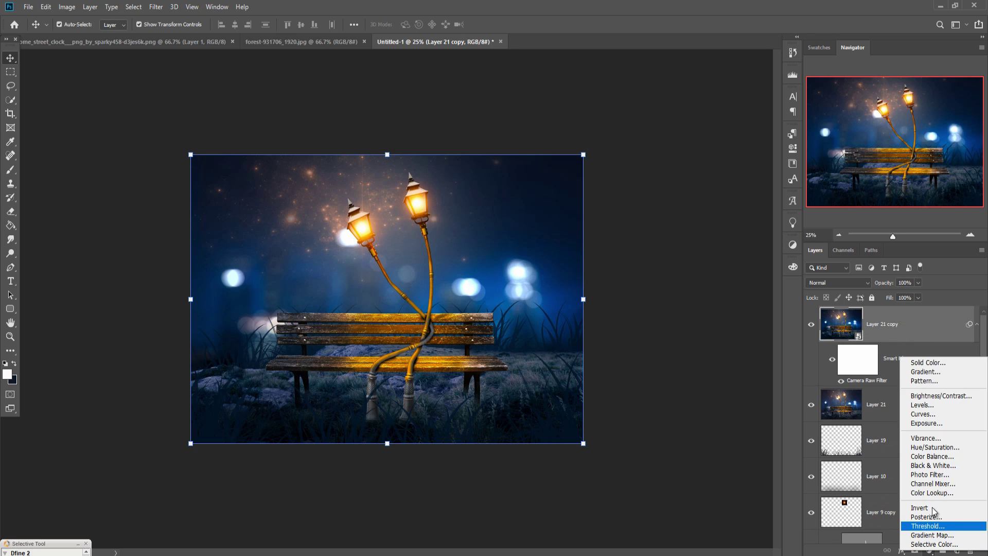
left_click(936, 544)
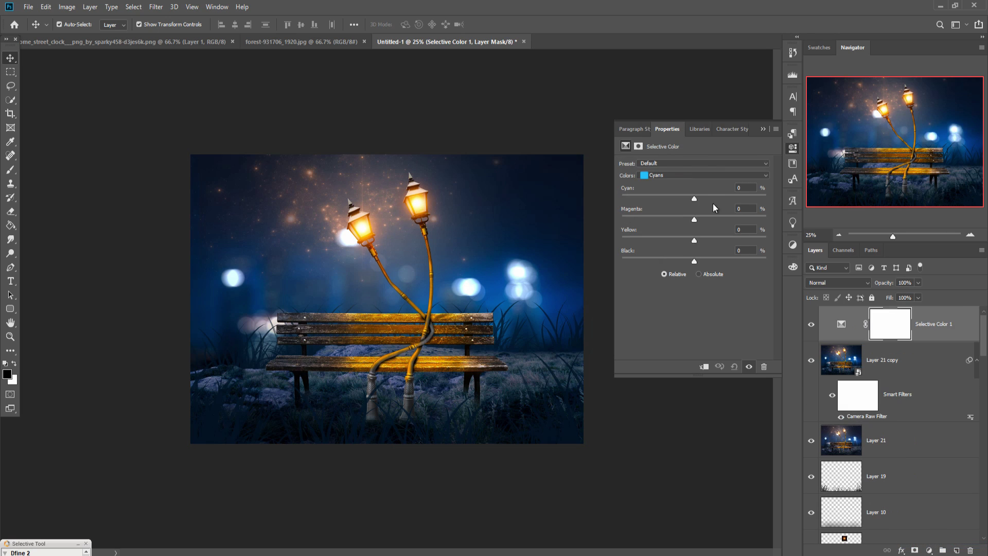
left_click(702, 175)
left_click(684, 192)
left_click_drag(693, 240, 737, 241)
mouse_move(694, 199)
left_mouse_down()
mouse_move(669, 200)
mouse_move(711, 220)
left_mouse_up()
left_click(763, 129)
Add a warming Photo Filter adjustment above Layer 21 copy
left_click(905, 360)
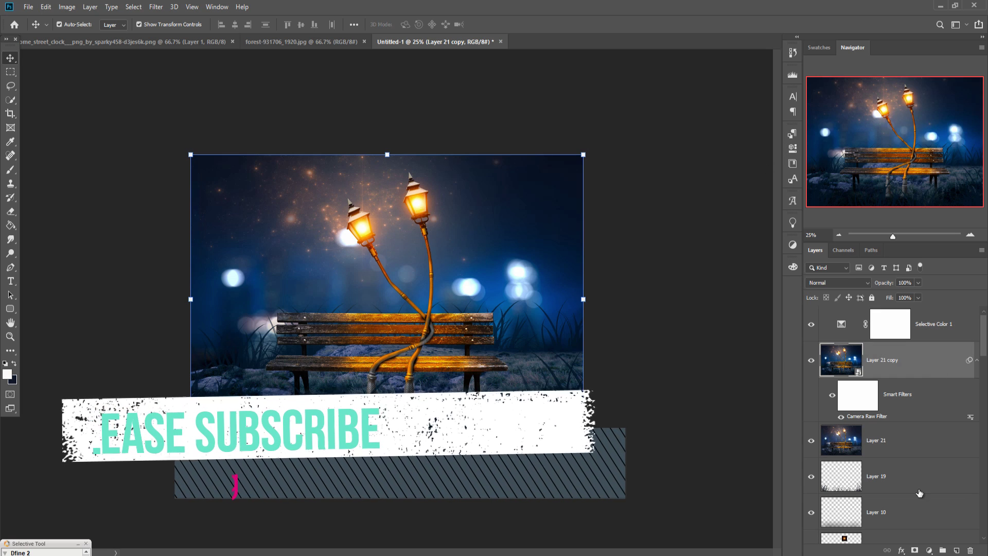
left_click(928, 550)
left_click(930, 473)
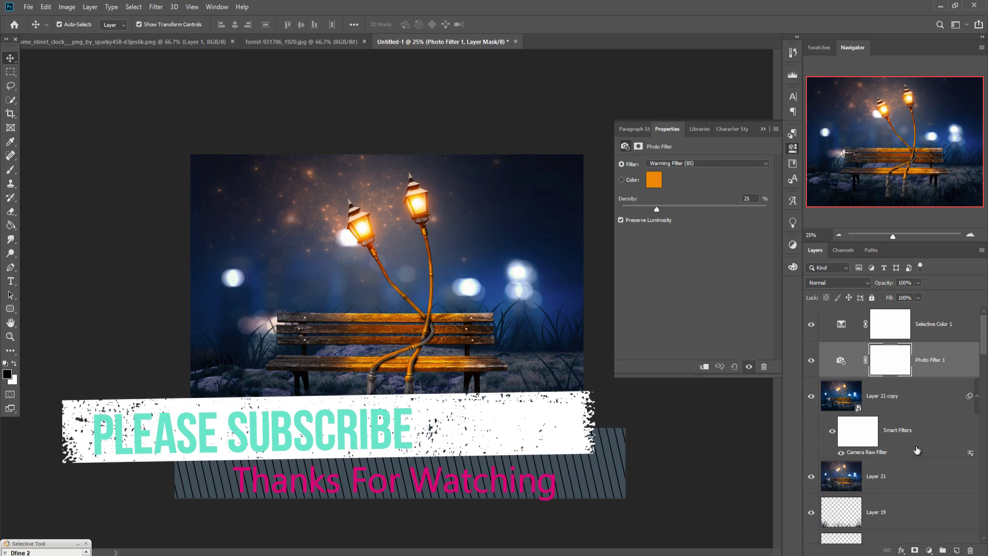